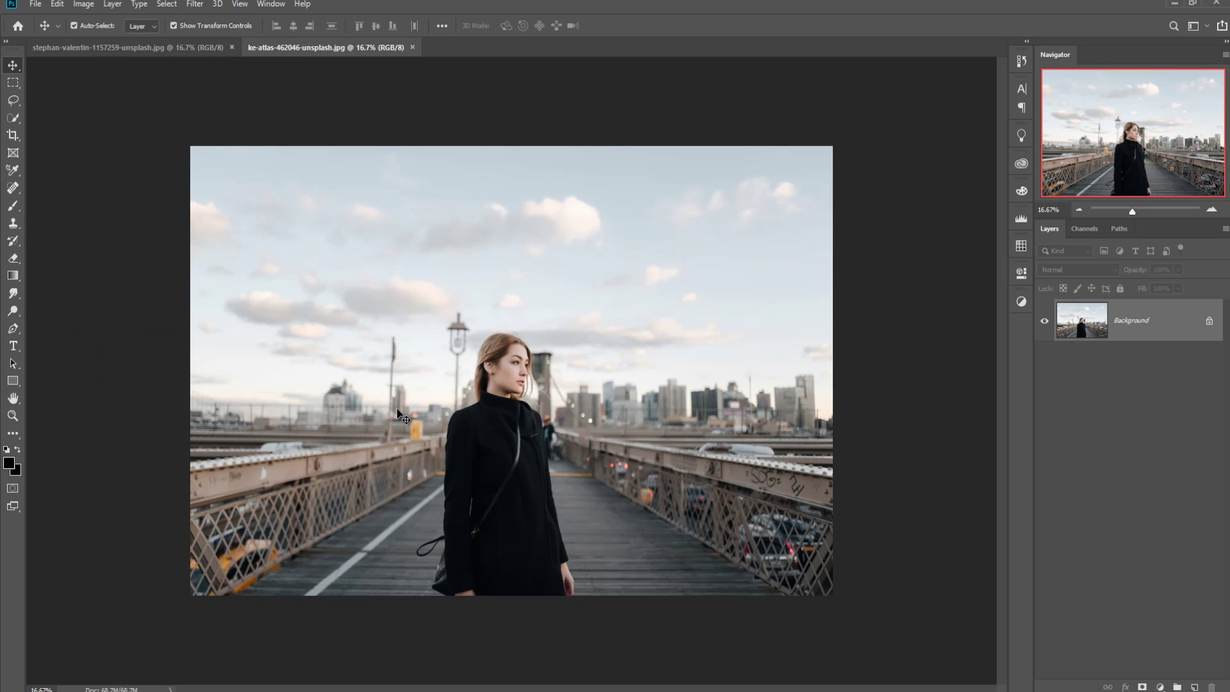
# Quick-select the woman from head to coat as a fresh selection.
pyautogui.click(18, 121)
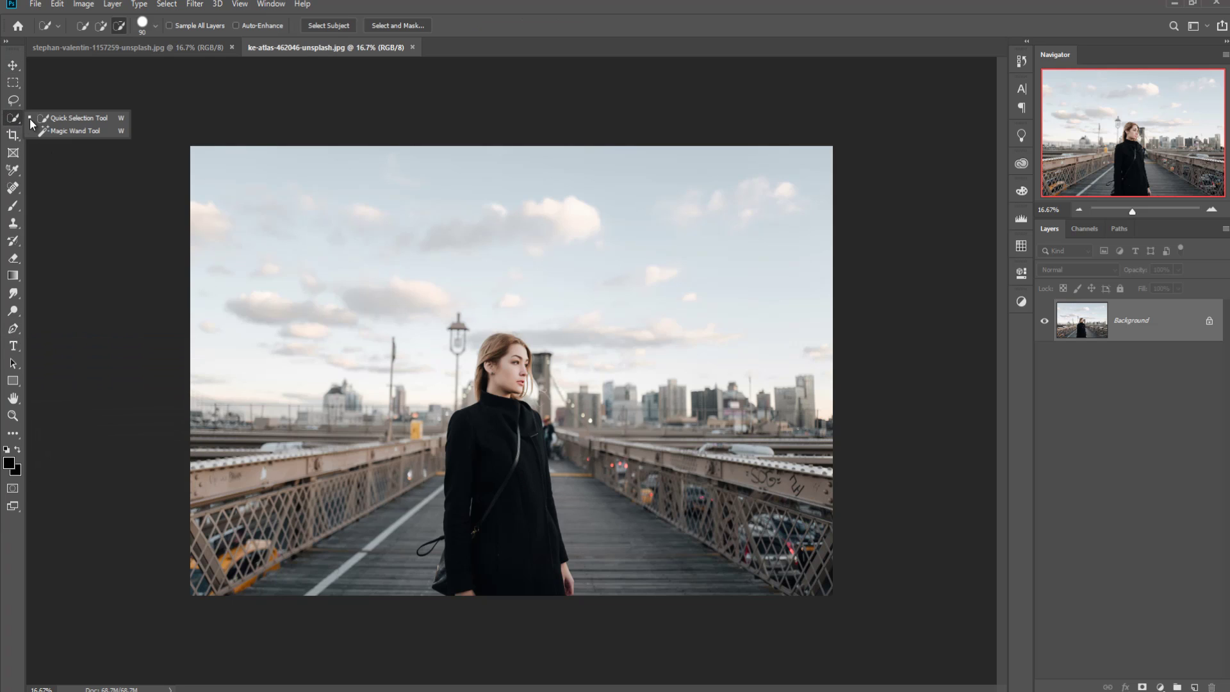
pyautogui.click(40, 117)
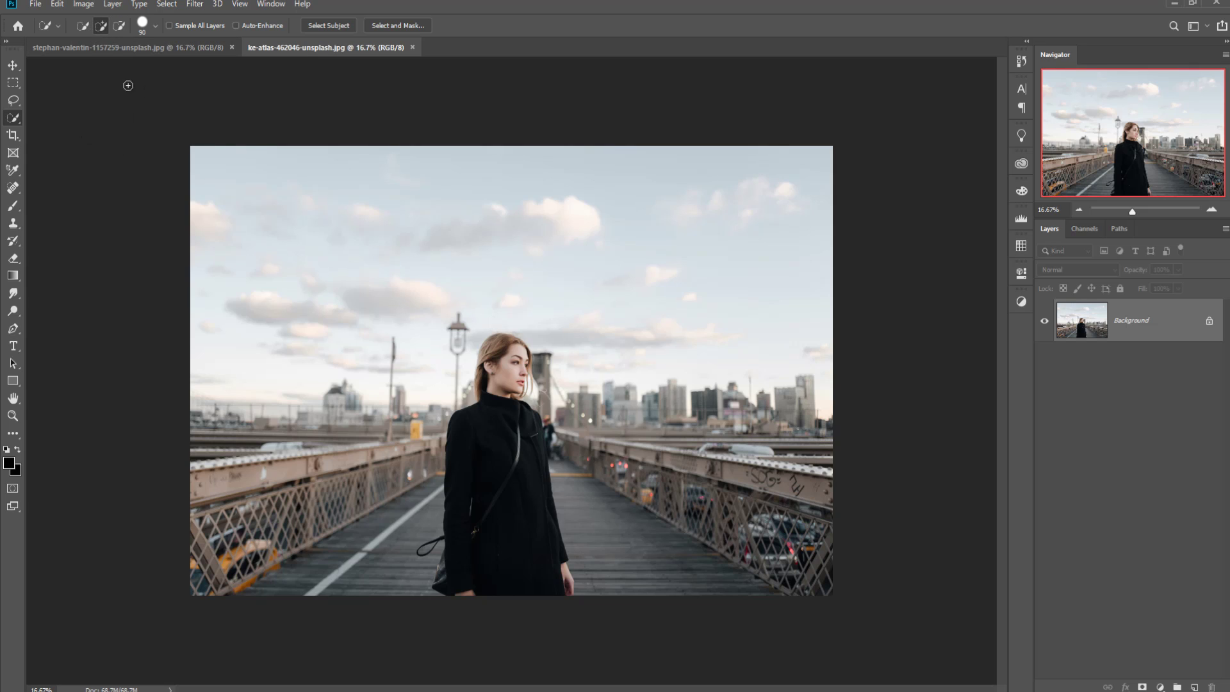
pyautogui.click(82, 25)
pyautogui.moveTo(503, 342); pyautogui.dragTo(503, 435)
pyautogui.hotkey('ctrl', '+')
pyautogui.hotkey('ctrl', '+')
pyautogui.hotkey('ctrl', '+')
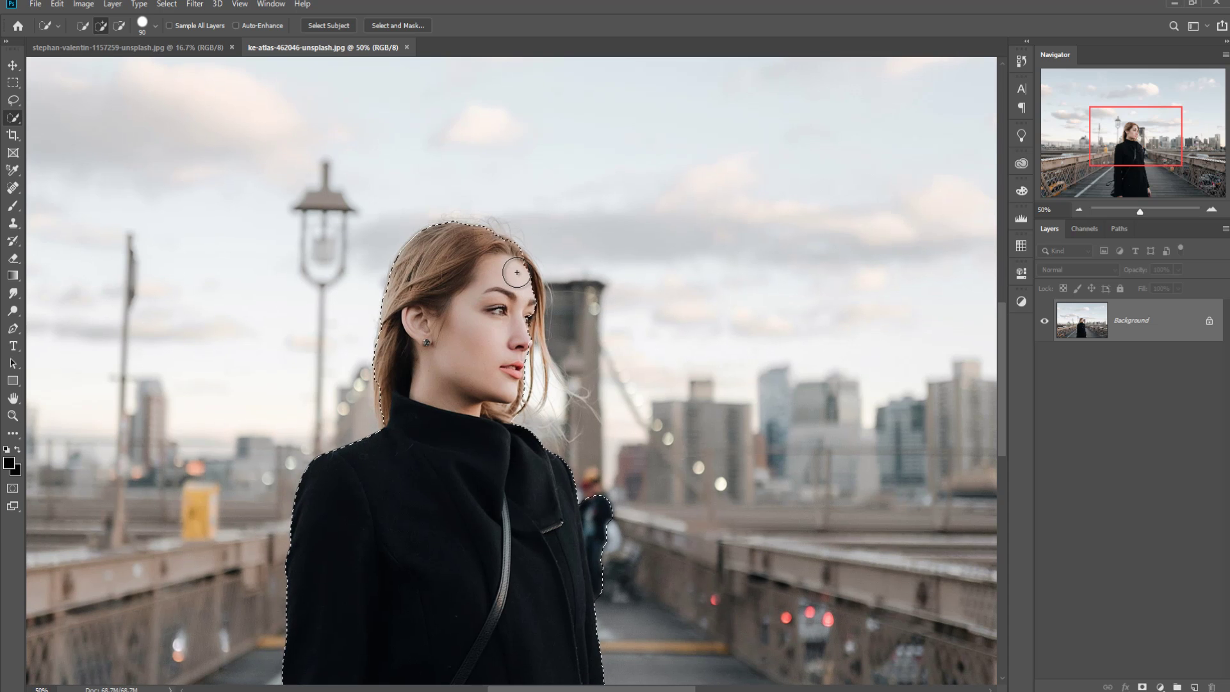
# With a smaller brush, add her hair and subtract the background tower beside her face.
pyautogui.press('[')
pyautogui.press('[')
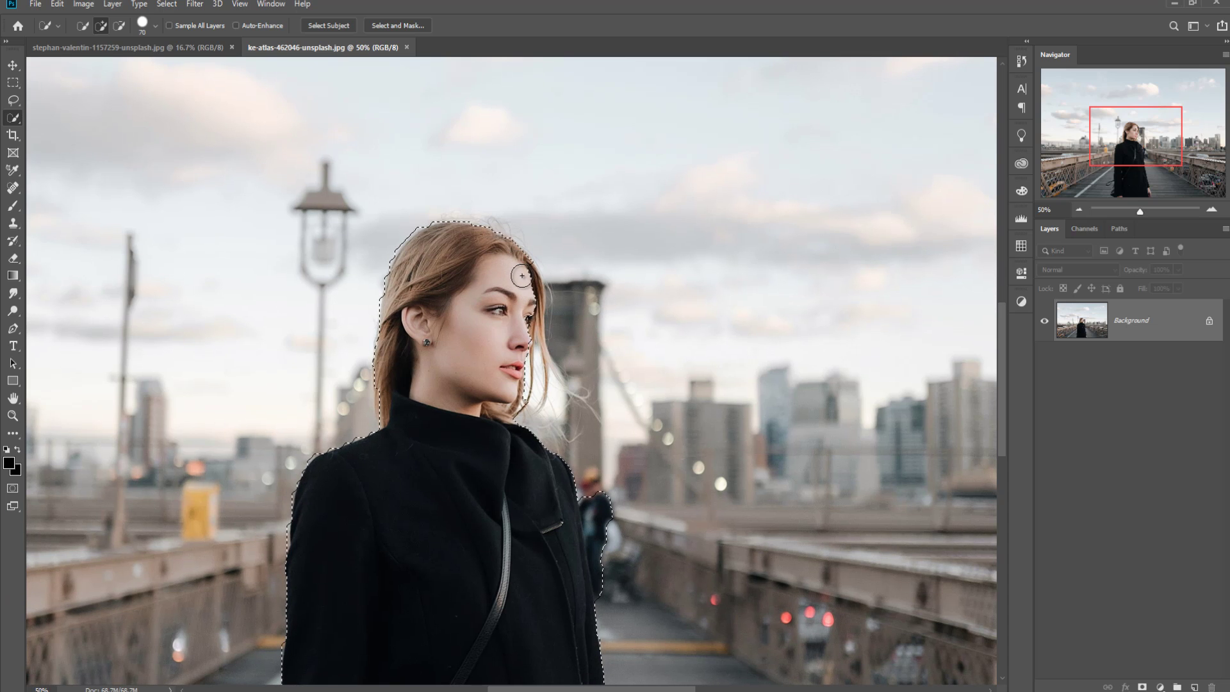
pyautogui.moveTo(523, 277); pyautogui.dragTo(533, 359)
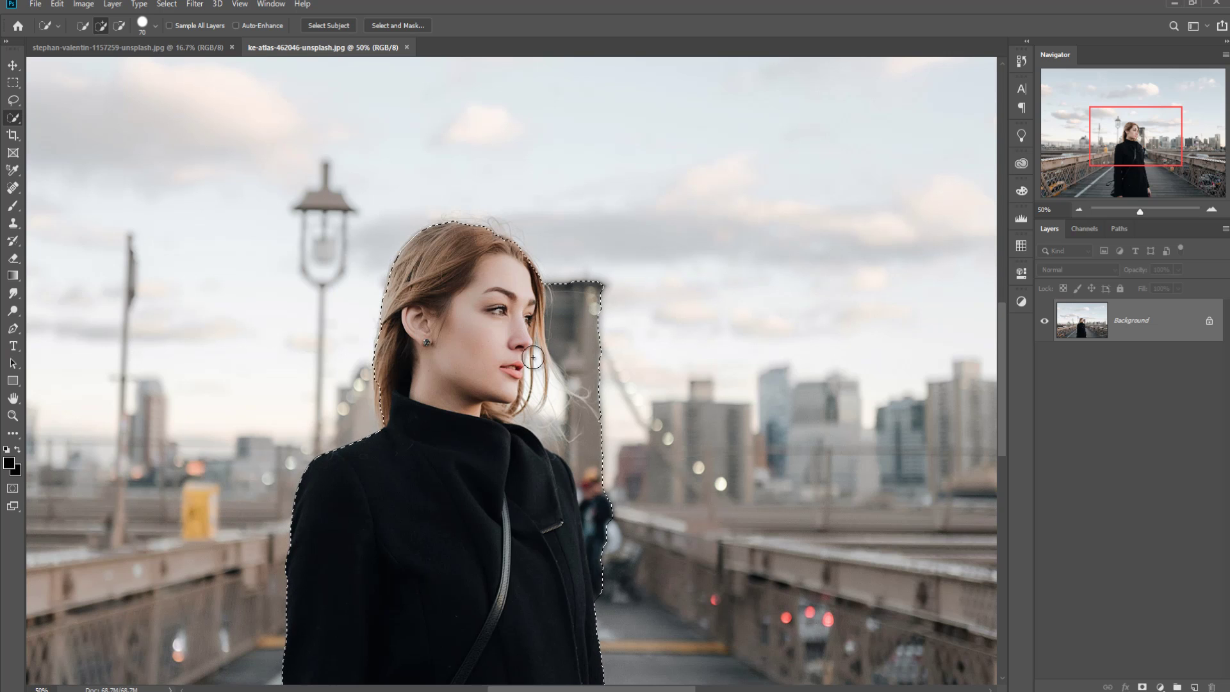
pyautogui.press('alt')
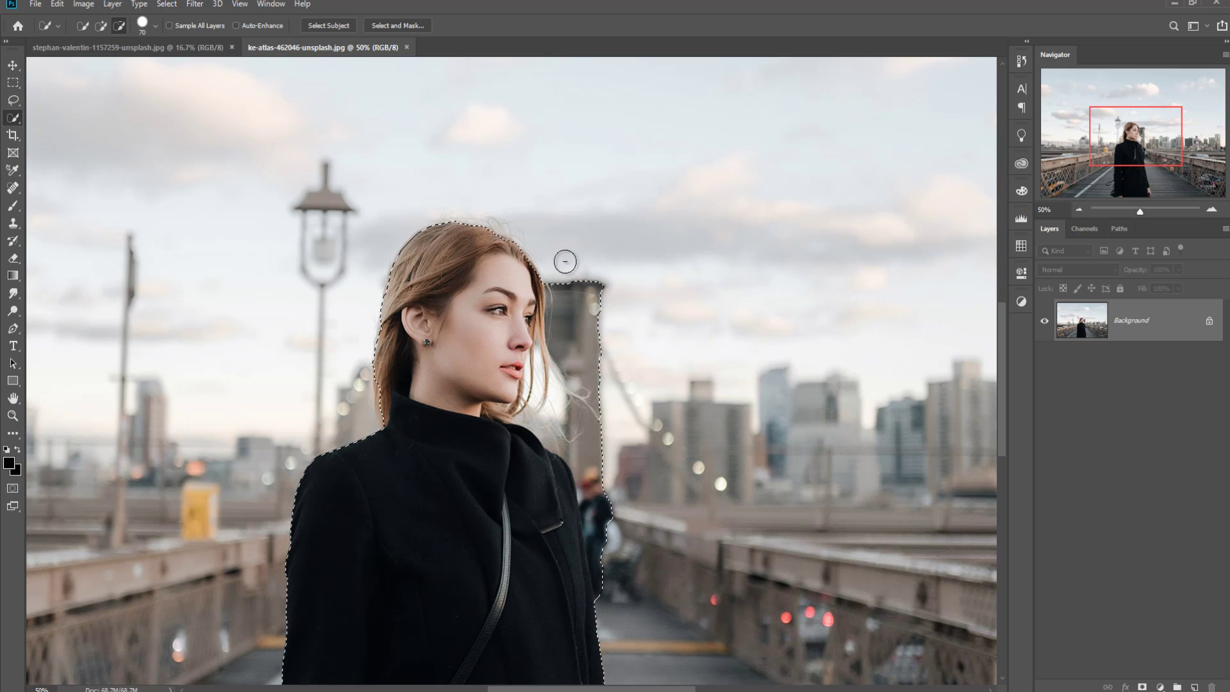
pyautogui.moveTo(557, 257); pyautogui.dragTo(608, 587)
pyautogui.press('alt')
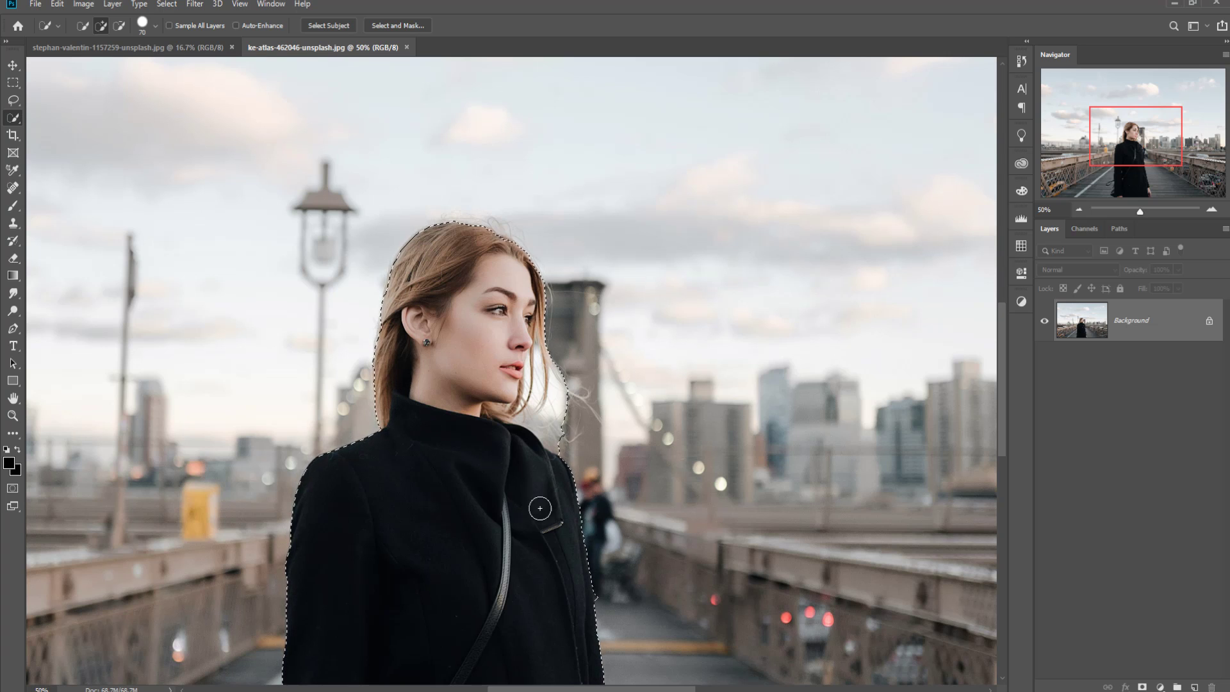
# Extend the woman's selection to include her hand at the bottom of the coat.
pyautogui.moveTo(537, 513); pyautogui.dragTo(494, 262)
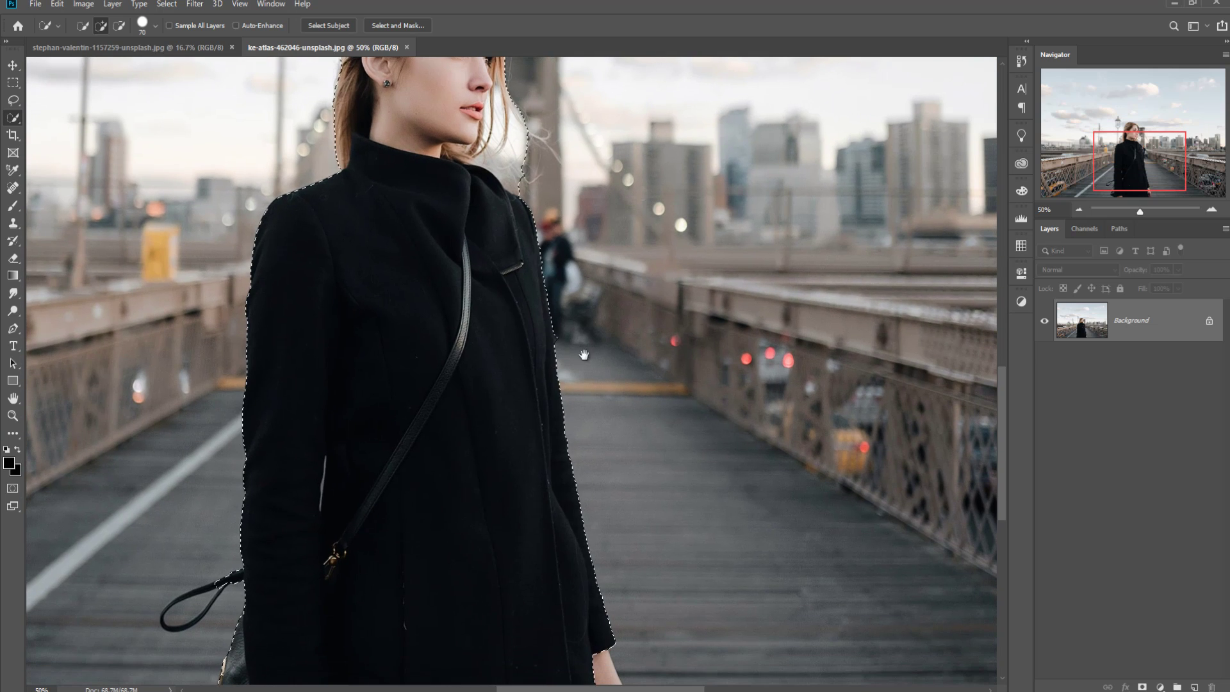
pyautogui.press('alt')
pyautogui.scroll(-5, 449, 417)
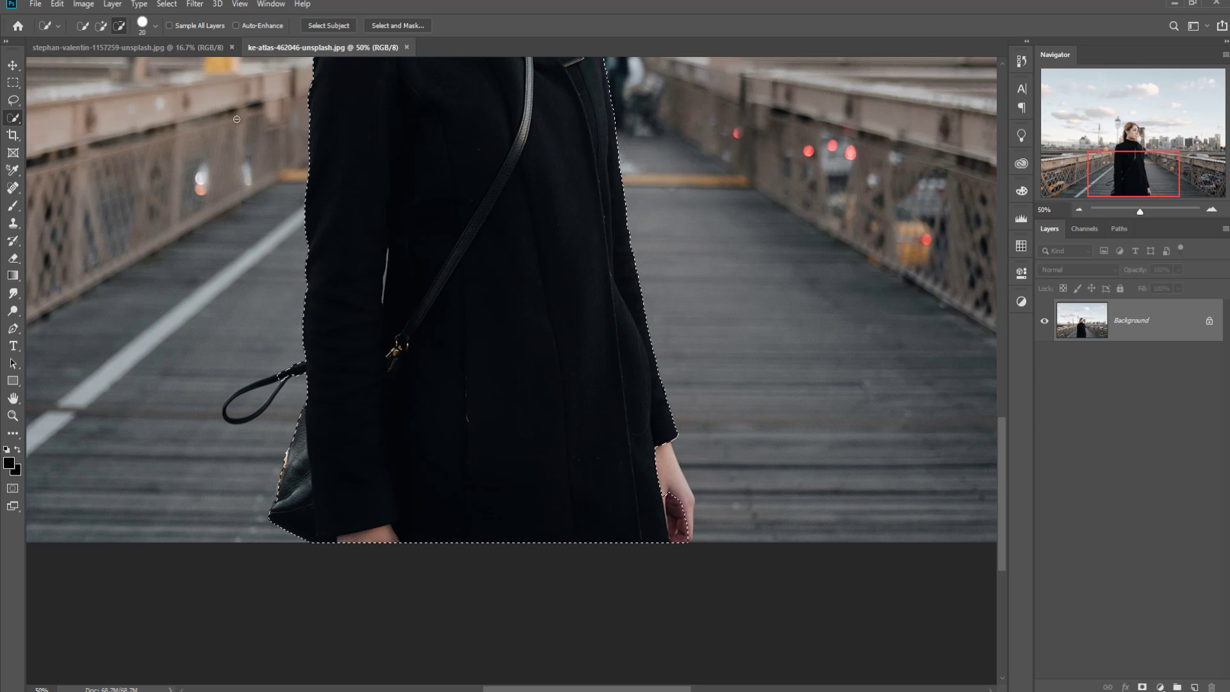
pyautogui.click(101, 27)
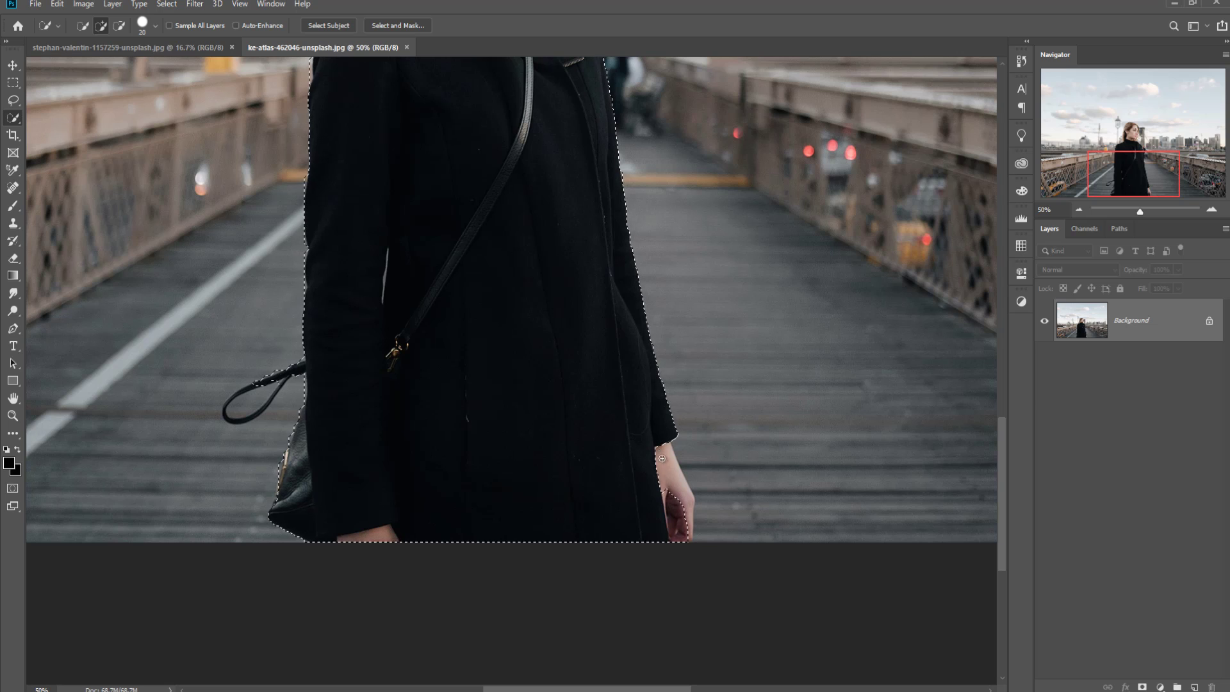
pyautogui.moveTo(666, 473); pyautogui.dragTo(687, 533)
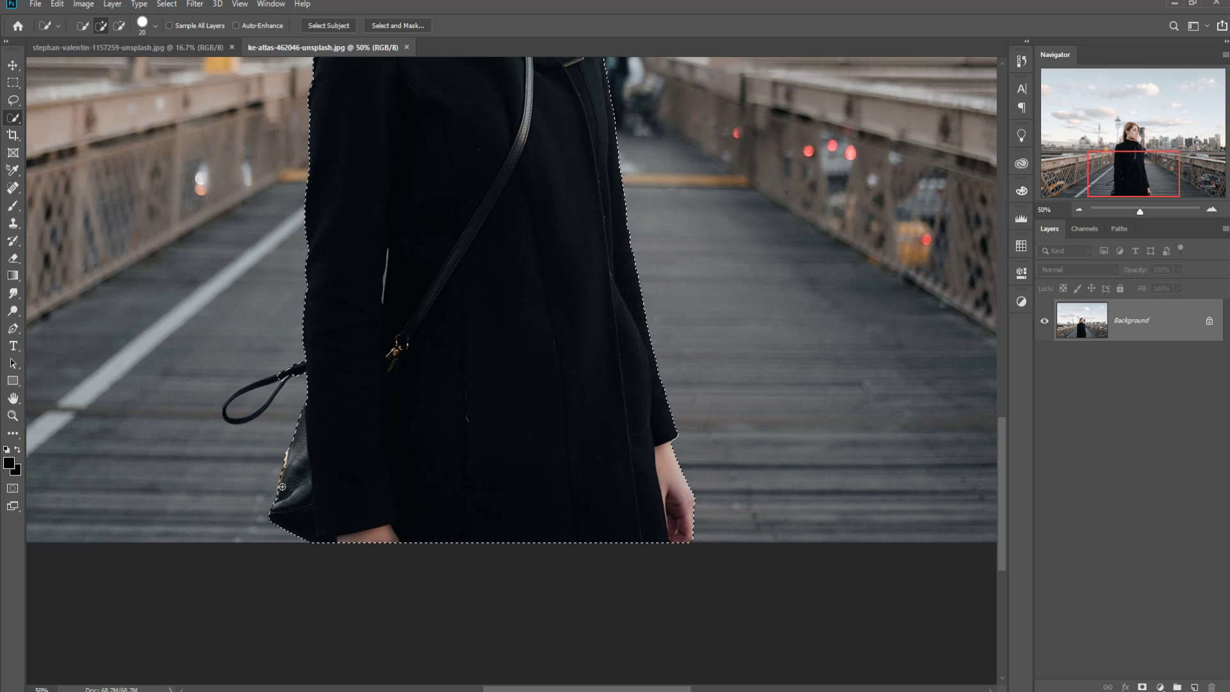
pyautogui.hotkey('ctrl', '-')
pyautogui.hotkey('ctrl', '-')
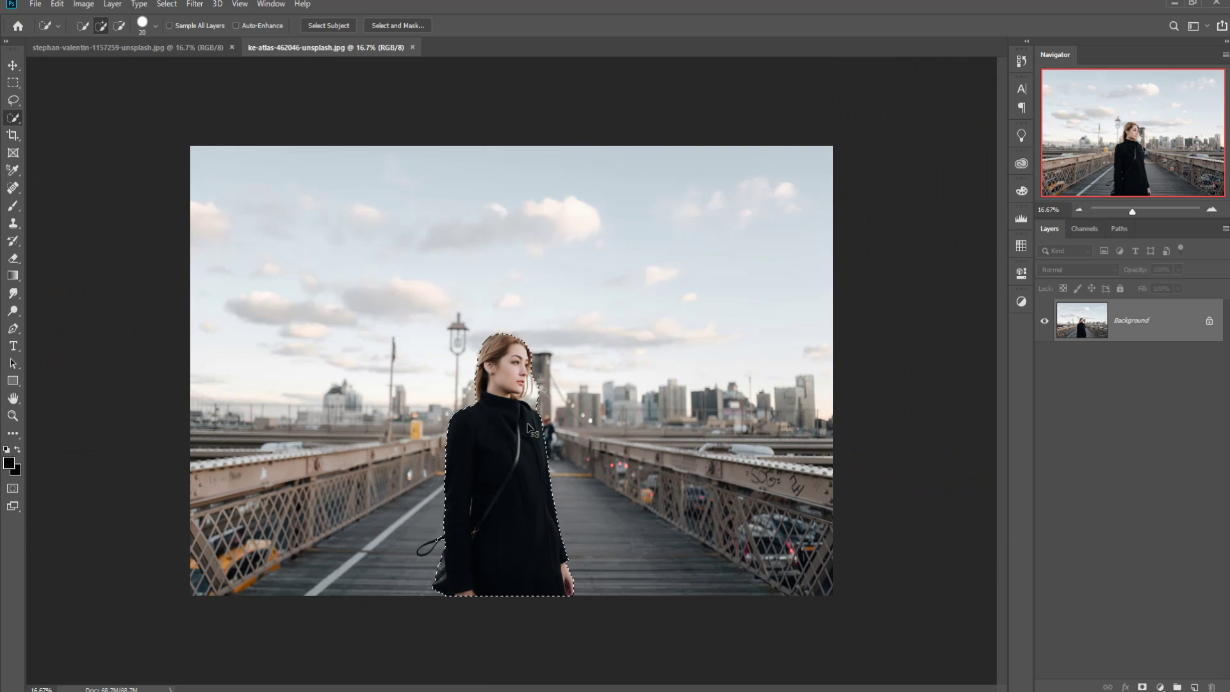
# Create a new blank white Untitled-1 document 1980 pixels wide.
pyautogui.click(18, 67)
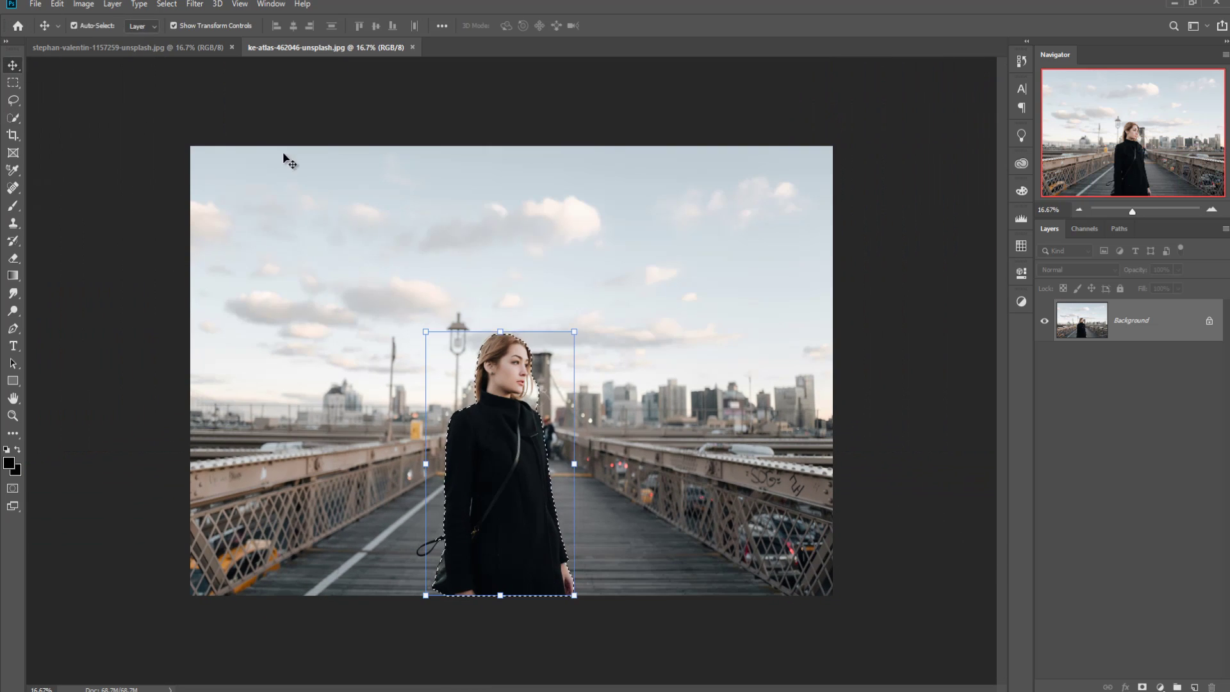
pyautogui.click(35, 5)
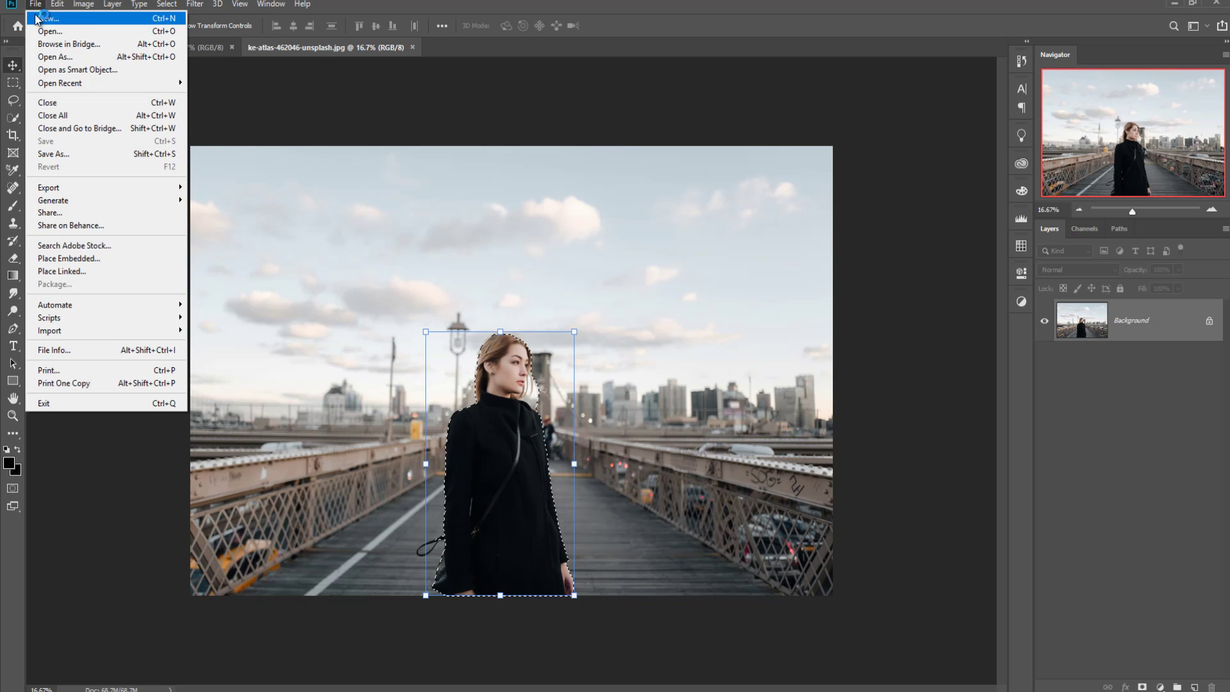
pyautogui.click(44, 19)
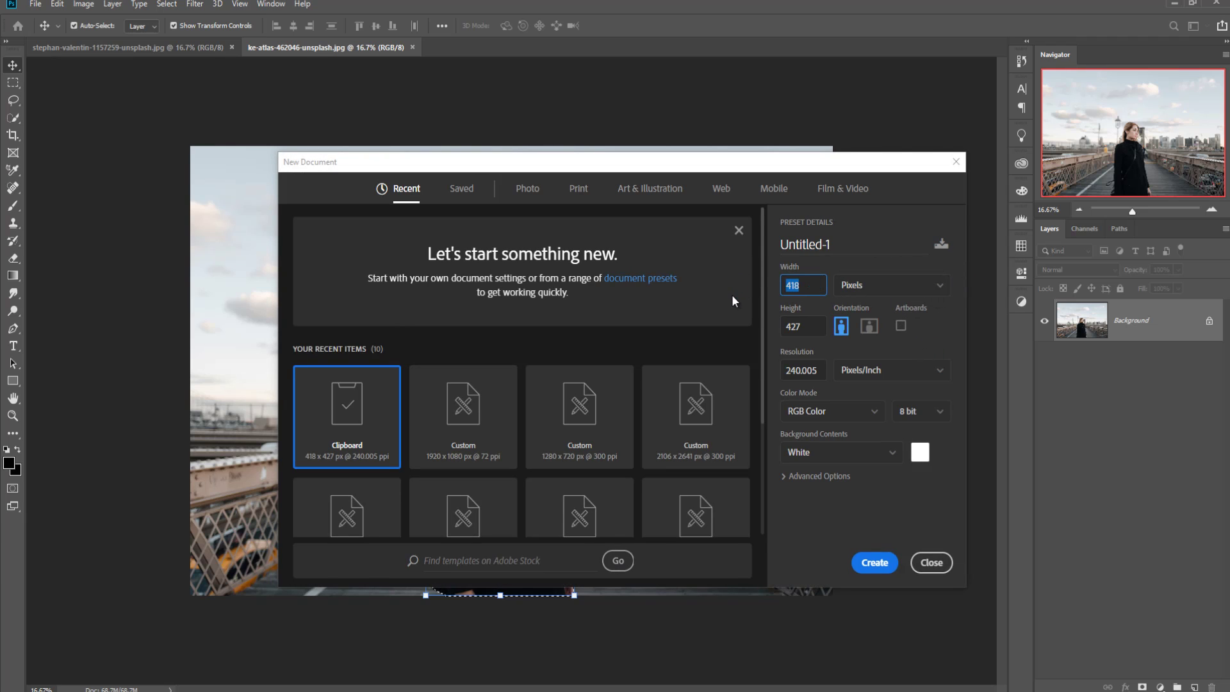
pyautogui.write('1980')
pyautogui.click(779, 326)
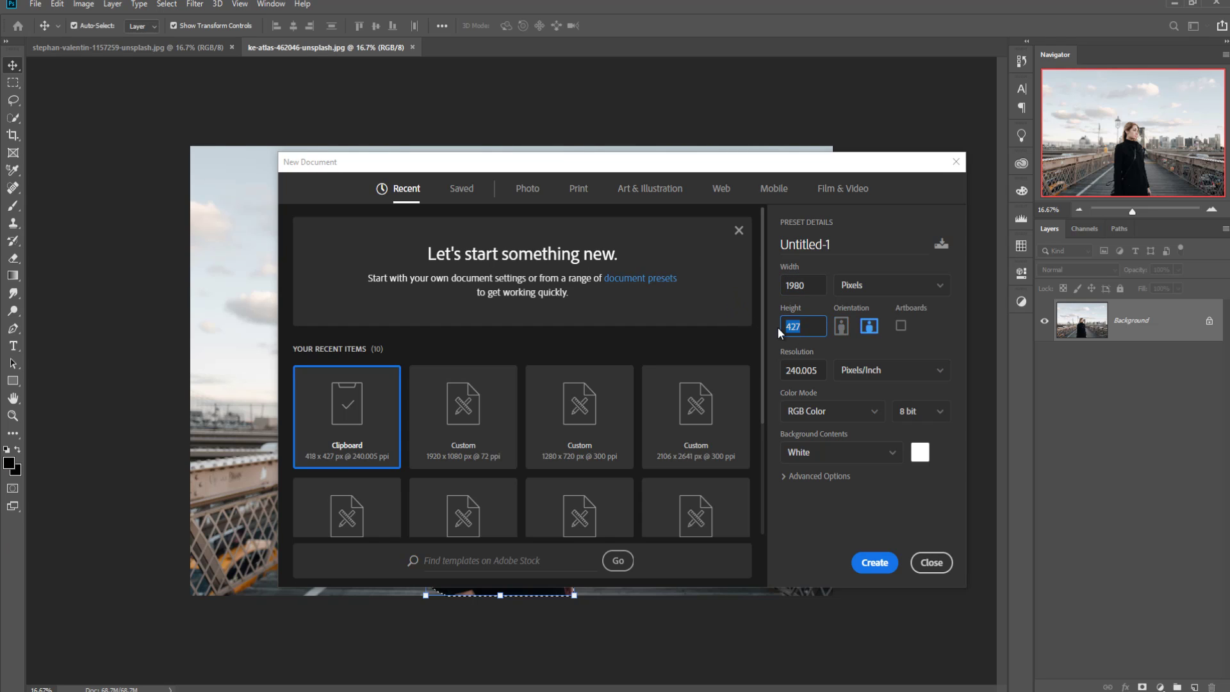
pyautogui.write('1080')
pyautogui.moveTo(813, 285); pyautogui.dragTo(788, 291)
pyautogui.click(872, 567)
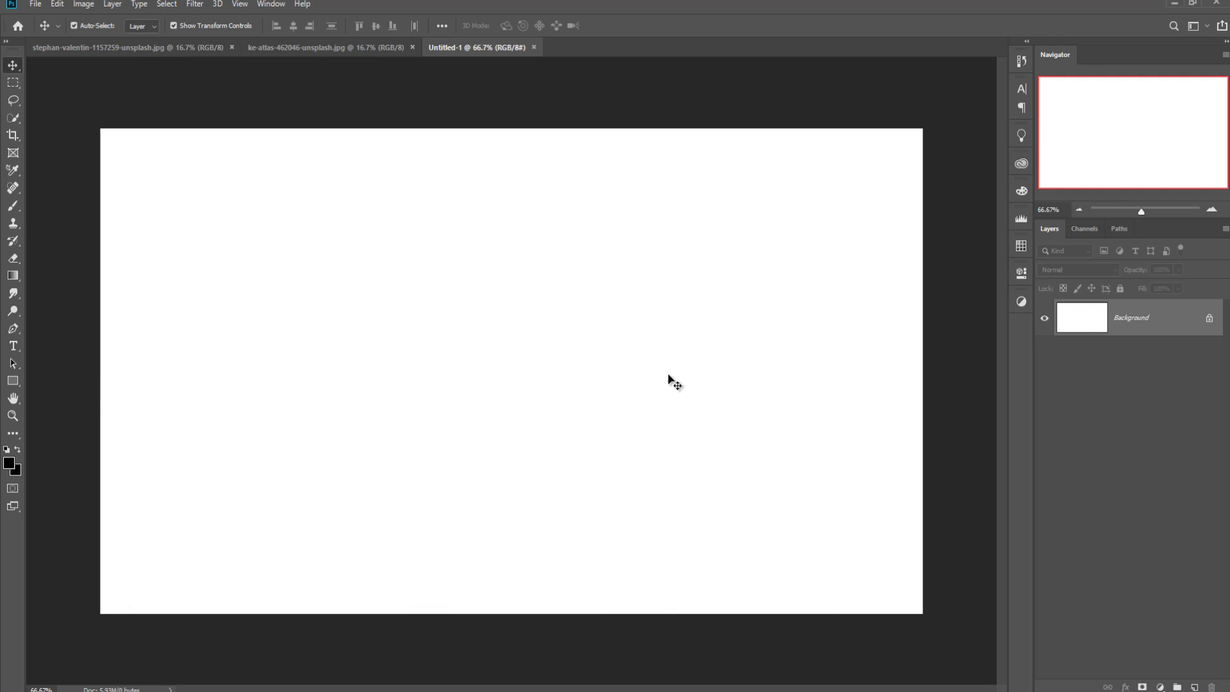
# Drag the night city street photo into Untitled-1 as Layer 1.
pyautogui.click(296, 46)
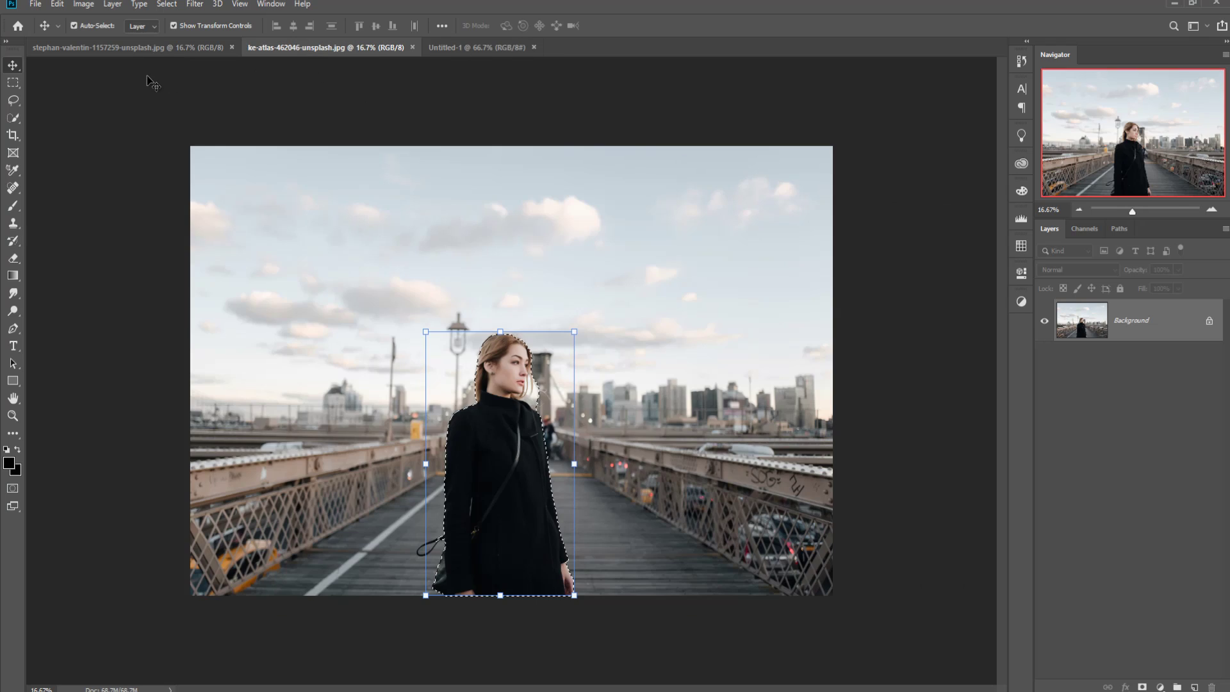
pyautogui.click(129, 47)
pyautogui.moveTo(125, 49); pyautogui.dragTo(727, 119)
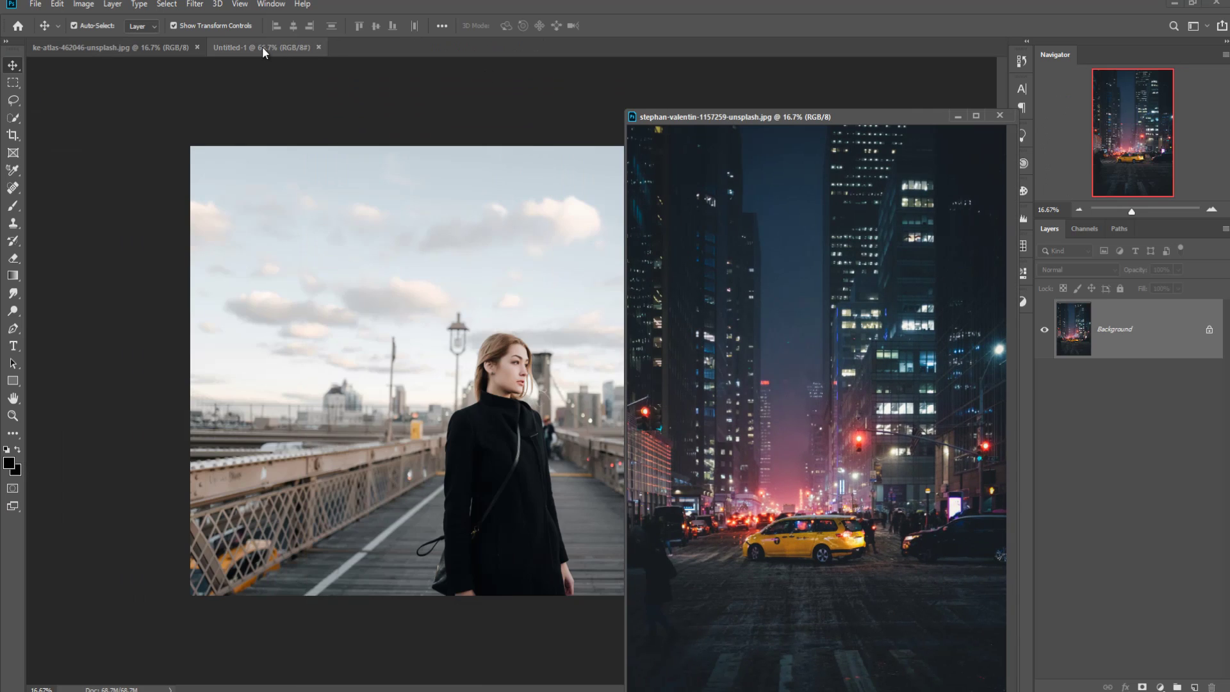
pyautogui.click(263, 49)
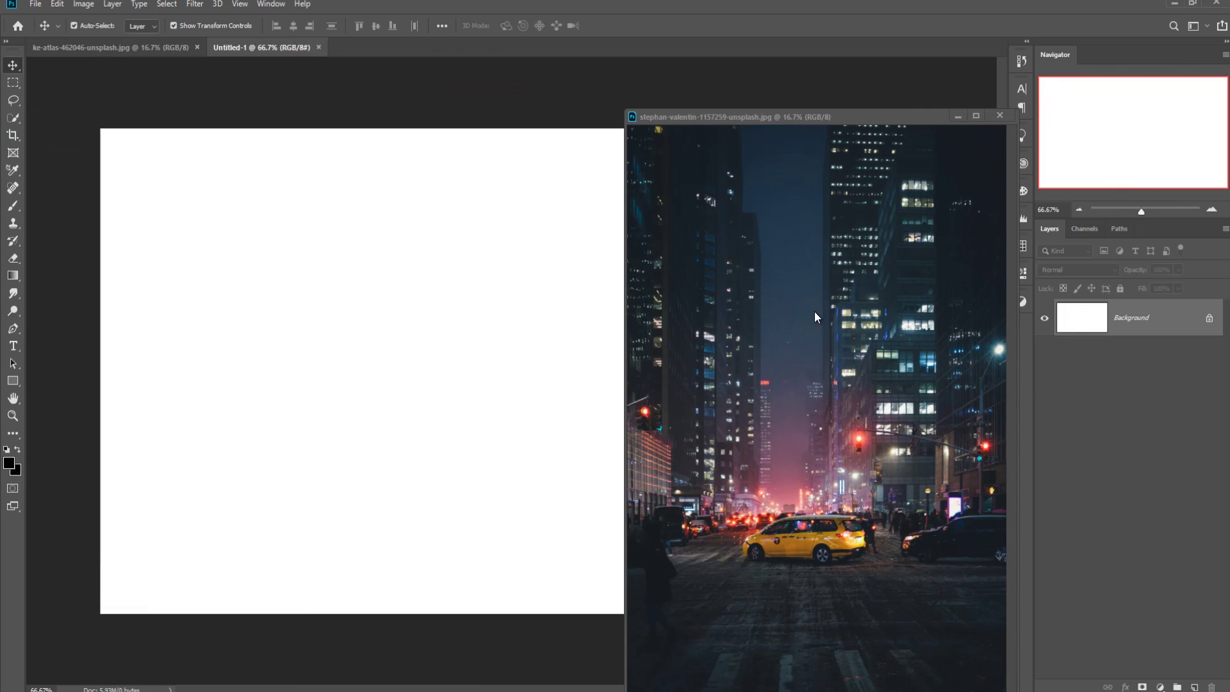
pyautogui.moveTo(809, 311)
pyautogui.mouseDown()
pyautogui.moveTo(566, 314)
pyautogui.moveTo(511, 346)
pyautogui.mouseUp()
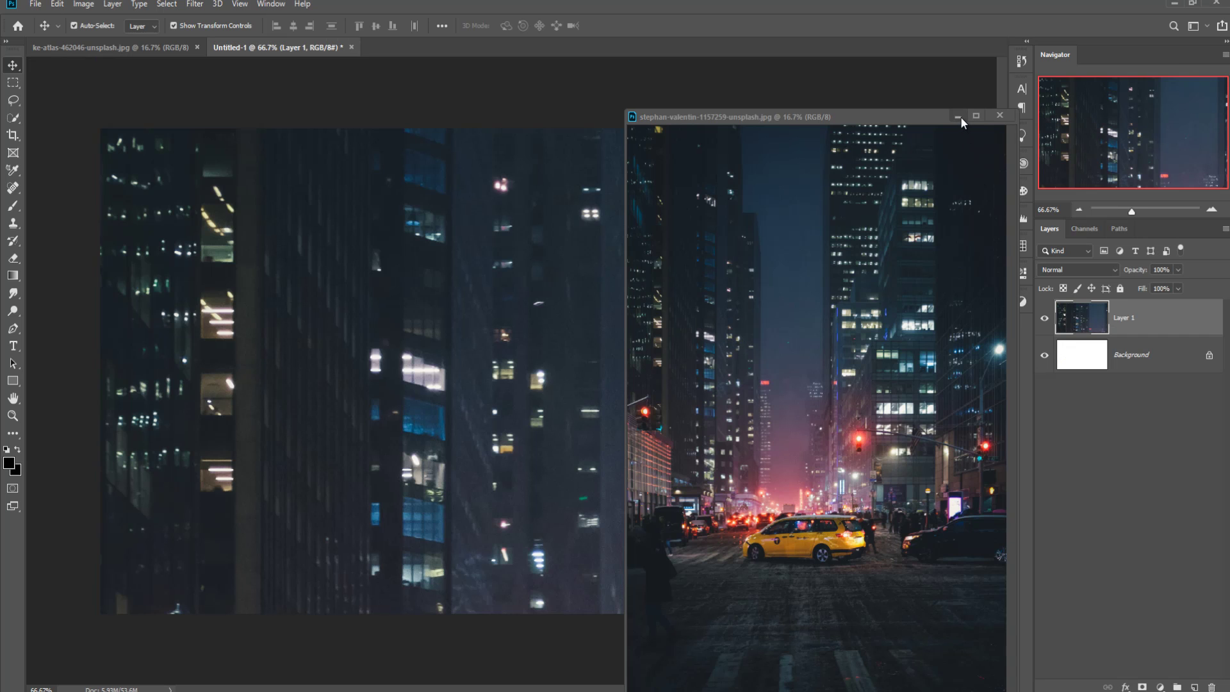
pyautogui.click(958, 117)
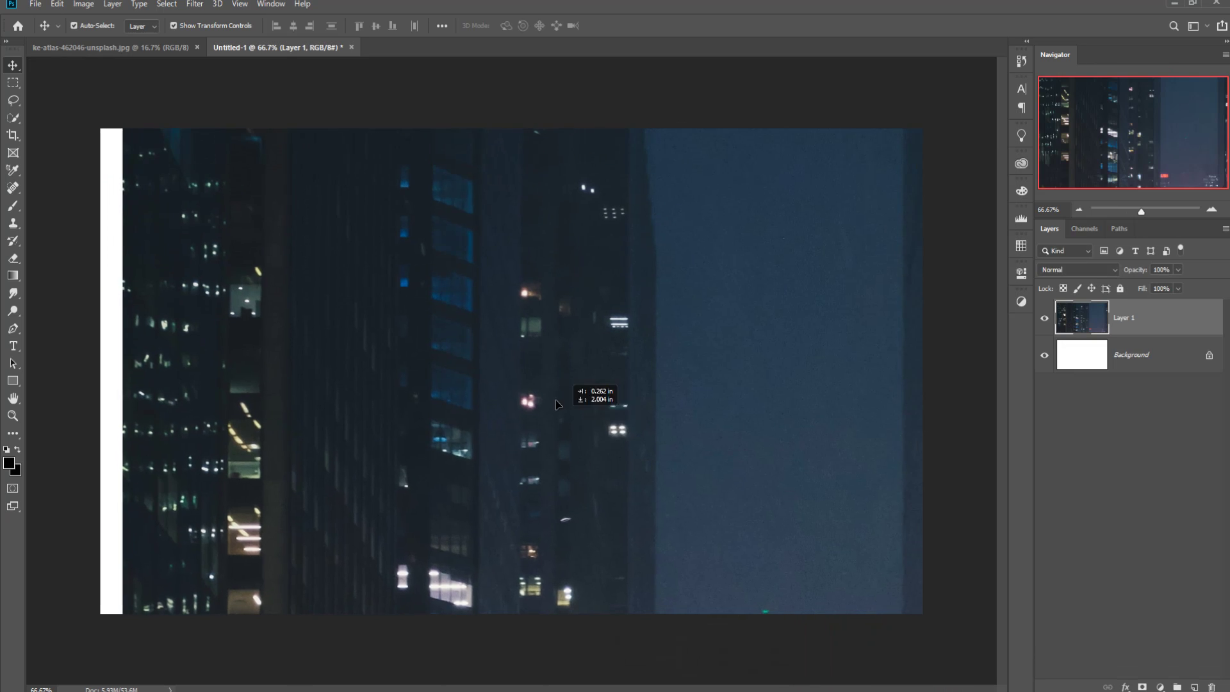
# Scale and reposition the street photo until it covers the whole canvas.
pyautogui.moveTo(500, 391)
pyautogui.mouseDown()
pyautogui.moveTo(530, 434)
pyautogui.moveTo(132, 142)
pyautogui.moveTo(336, 66)
pyautogui.mouseUp()
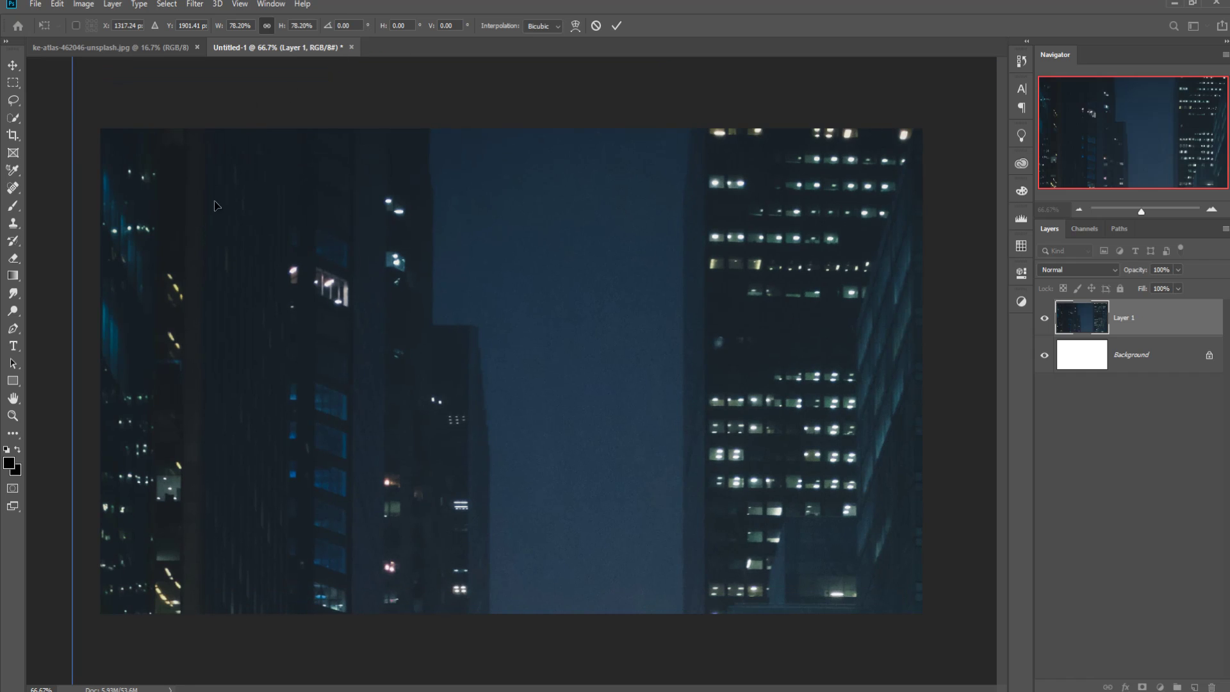
pyautogui.moveTo(218, 206); pyautogui.dragTo(207, 248)
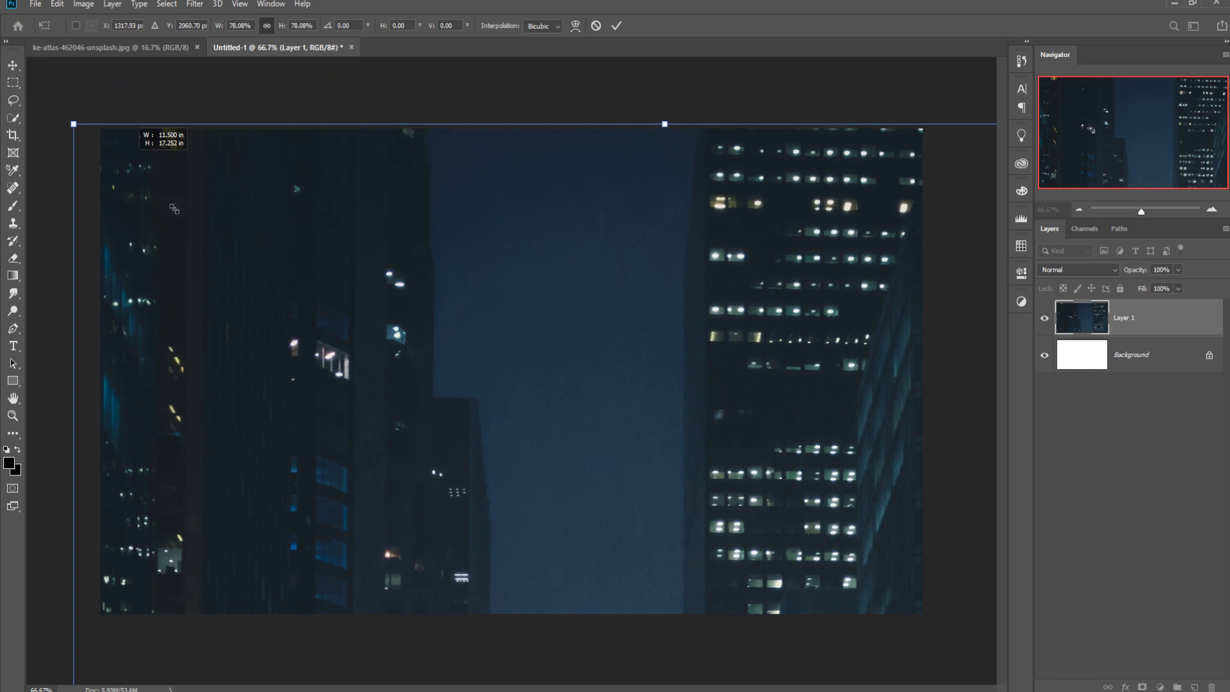
pyautogui.moveTo(71, 121); pyautogui.dragTo(219, 351)
pyautogui.moveTo(610, 225)
pyautogui.mouseDown()
pyautogui.moveTo(570, 109)
pyautogui.moveTo(587, 195)
pyautogui.mouseUp()
pyautogui.moveTo(120, 140); pyautogui.dragTo(370, 533)
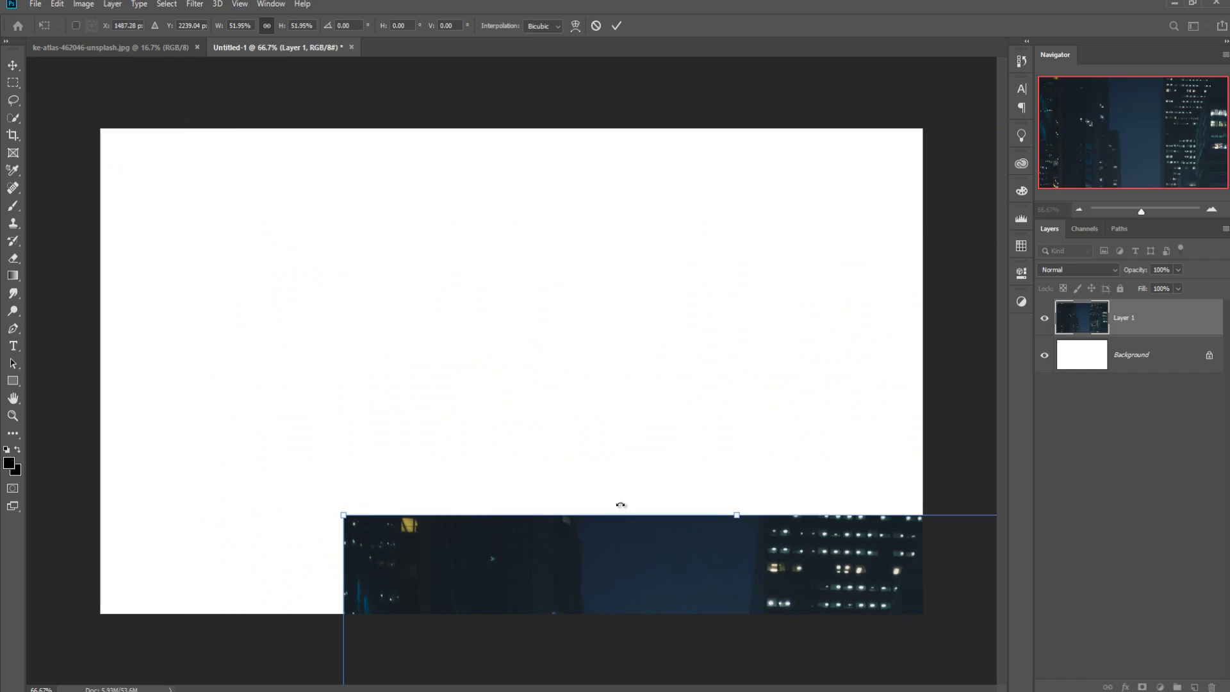
pyautogui.moveTo(590, 426)
pyautogui.mouseDown()
pyautogui.moveTo(339, 2)
pyautogui.moveTo(414, 5)
pyautogui.mouseUp()
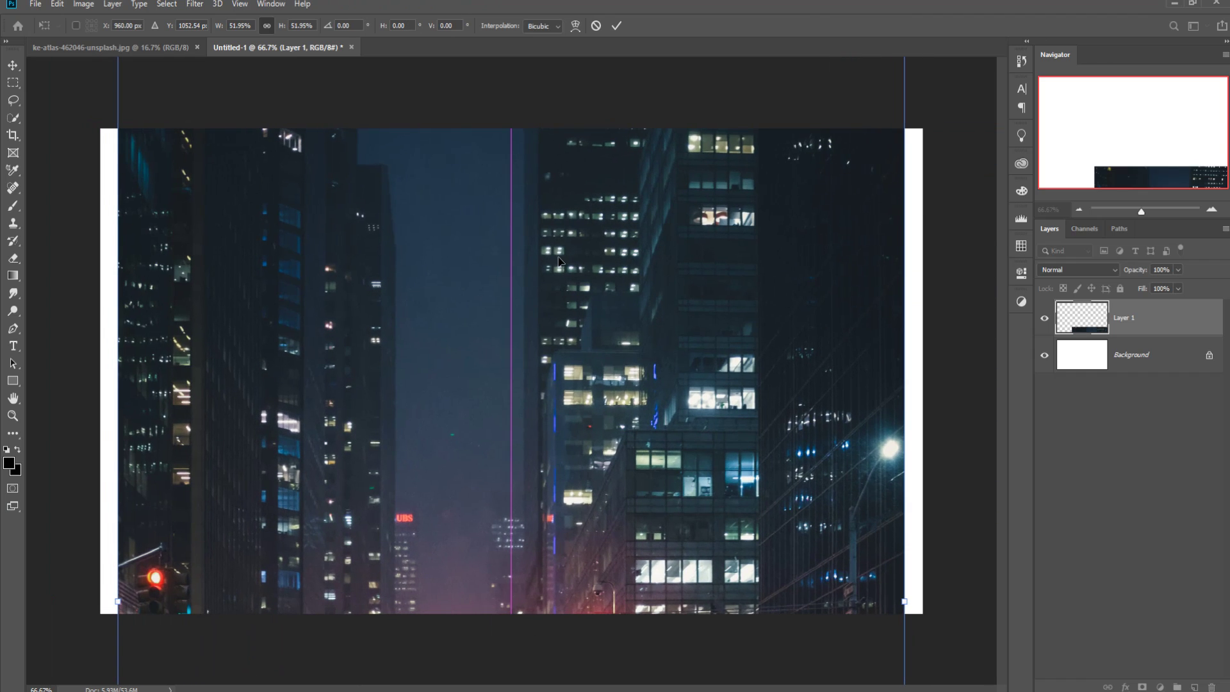
pyautogui.moveTo(555, 330); pyautogui.dragTo(618, 182)
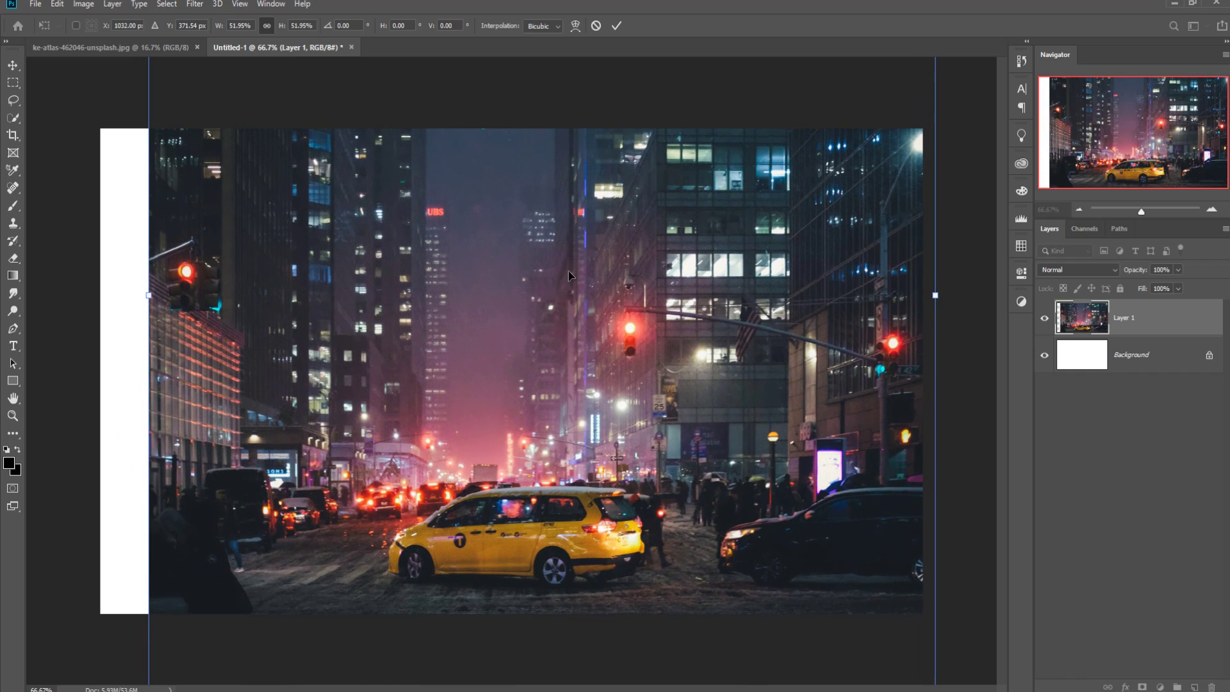
pyautogui.moveTo(552, 286); pyautogui.dragTo(540, 285)
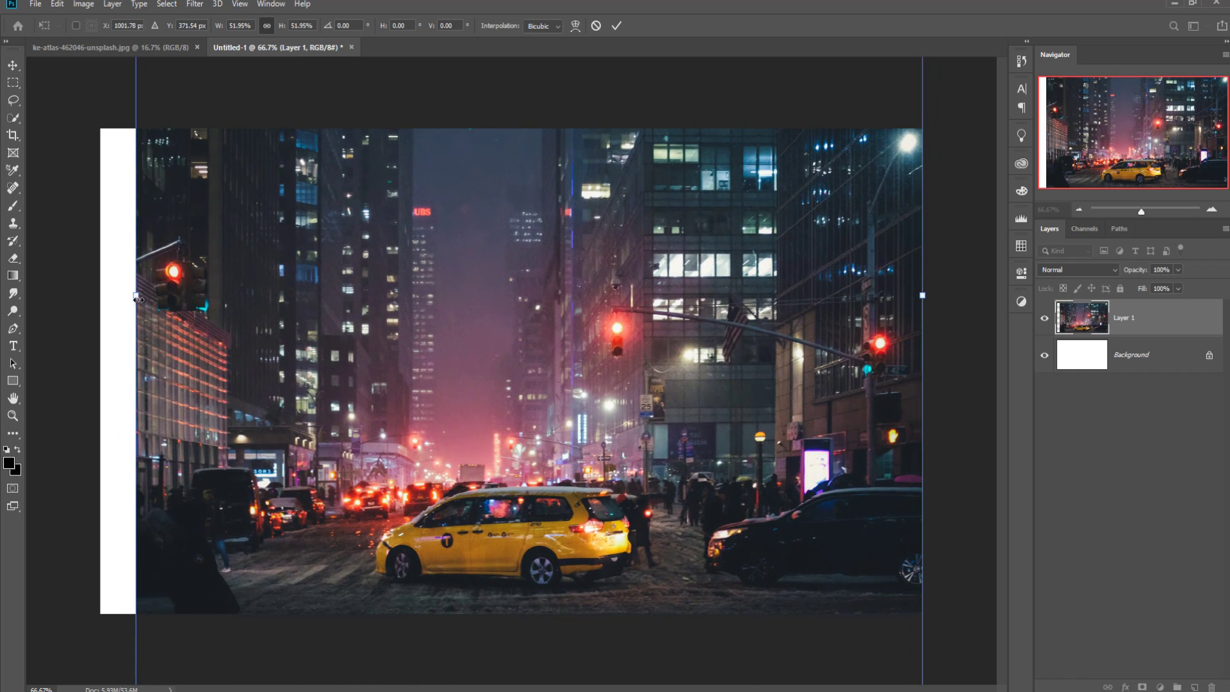
pyautogui.moveTo(129, 298); pyautogui.dragTo(100, 296)
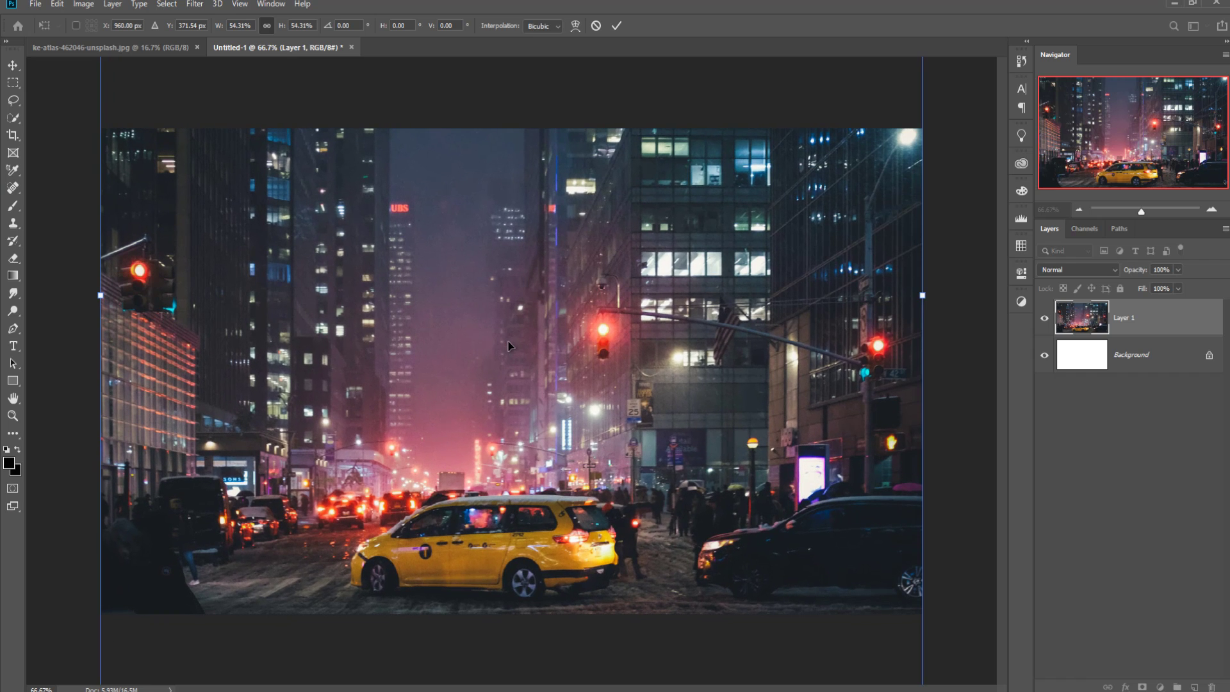
pyautogui.moveTo(590, 364); pyautogui.dragTo(605, 382)
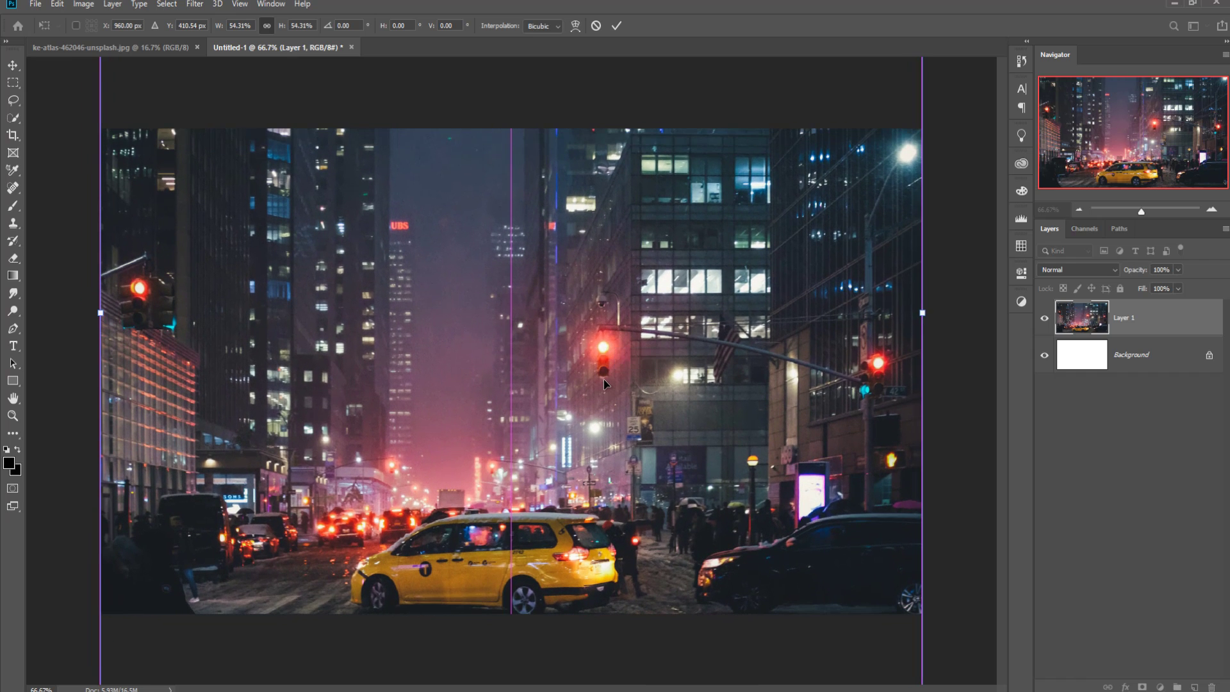
# Commit the street photo's transform and bring the selected woman into the composite.
pyautogui.click(617, 25)
pyautogui.click(140, 45)
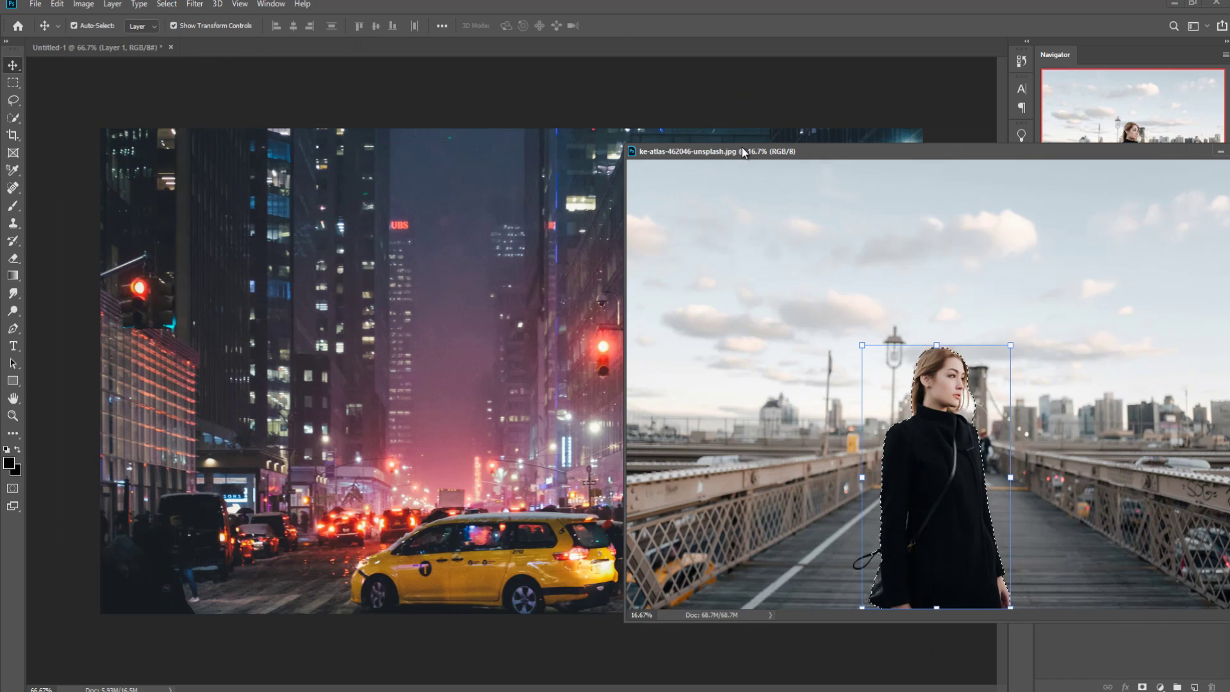
pyautogui.moveTo(138, 48); pyautogui.dragTo(757, 151)
pyautogui.moveTo(807, 491); pyautogui.dragTo(610, 497)
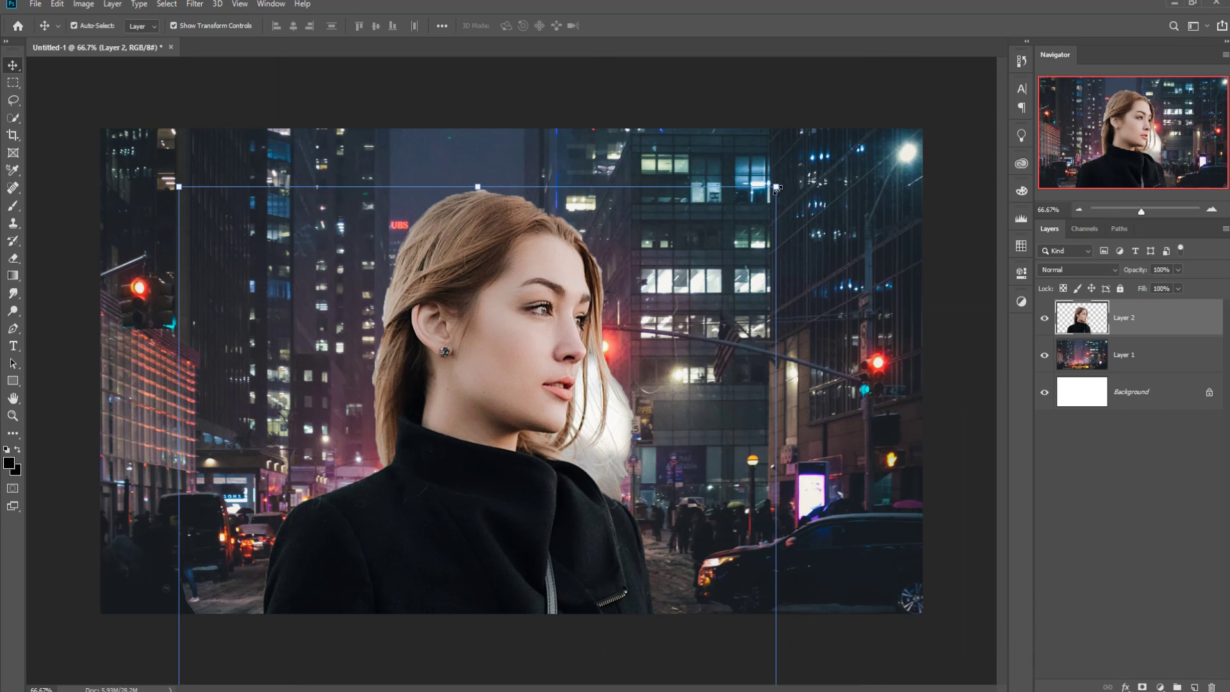
# Scale the woman down to full-length and place her near the centre.
pyautogui.moveTo(776, 188)
pyautogui.mouseDown()
pyautogui.moveTo(779, 159)
pyautogui.moveTo(680, 313)
pyautogui.mouseUp()
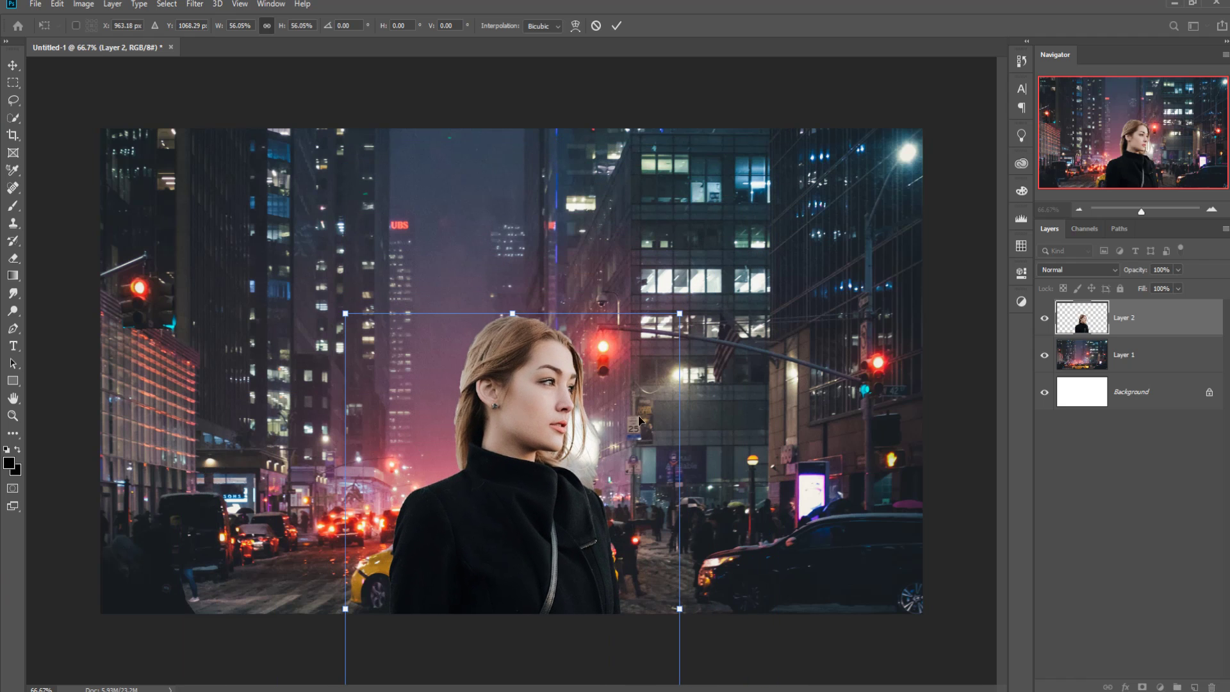
pyautogui.moveTo(616, 413)
pyautogui.mouseDown()
pyautogui.moveTo(640, 210)
pyautogui.moveTo(561, 339)
pyautogui.mouseUp()
pyautogui.moveTo(461, 516)
pyautogui.mouseDown()
pyautogui.moveTo(511, 346)
pyautogui.moveTo(503, 440)
pyautogui.mouseUp()
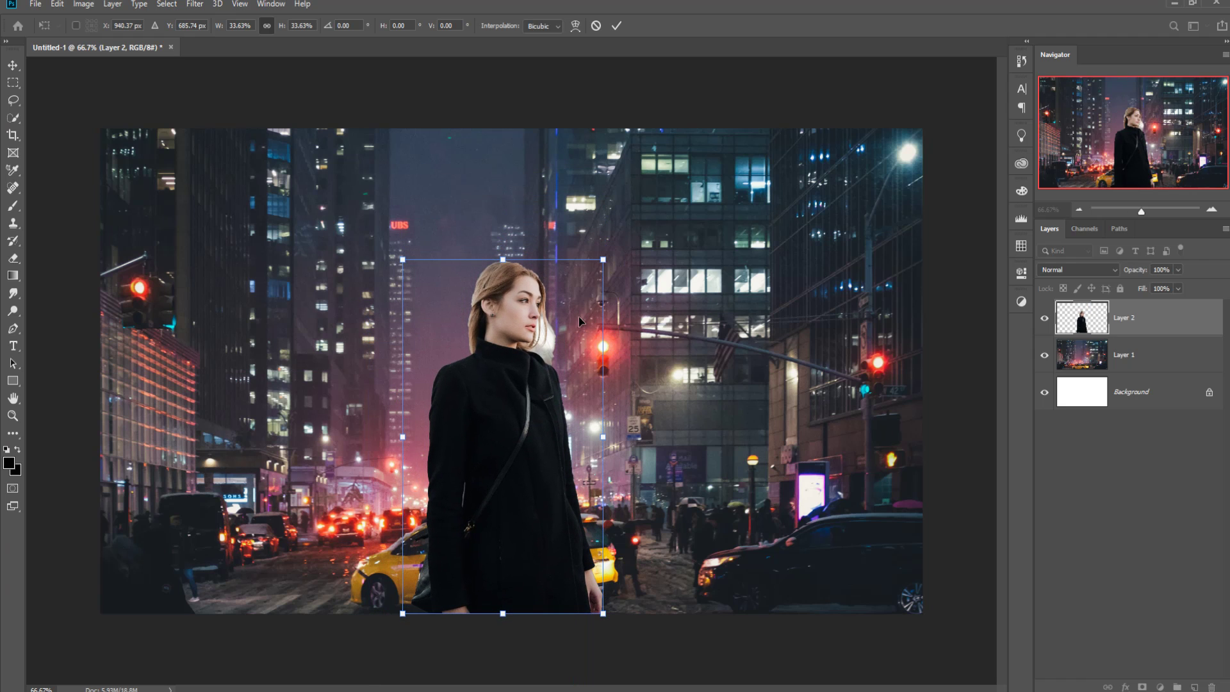
pyautogui.moveTo(602, 260); pyautogui.dragTo(669, 213)
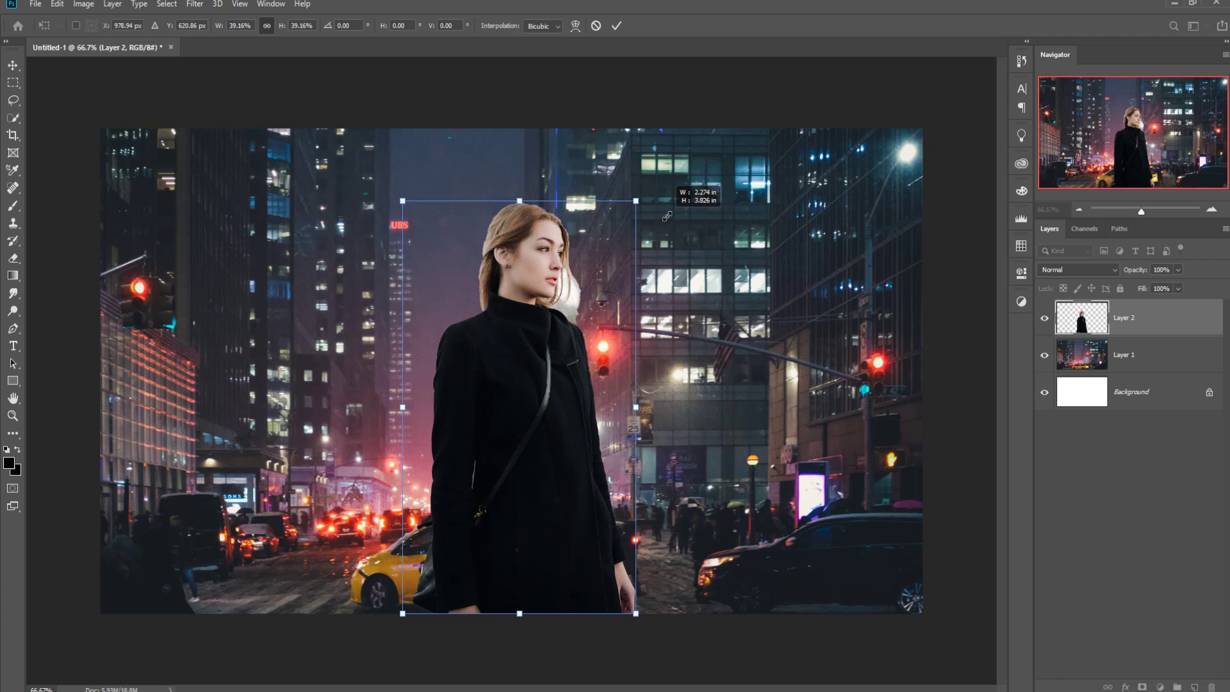
pyautogui.moveTo(549, 460); pyautogui.dragTo(530, 467)
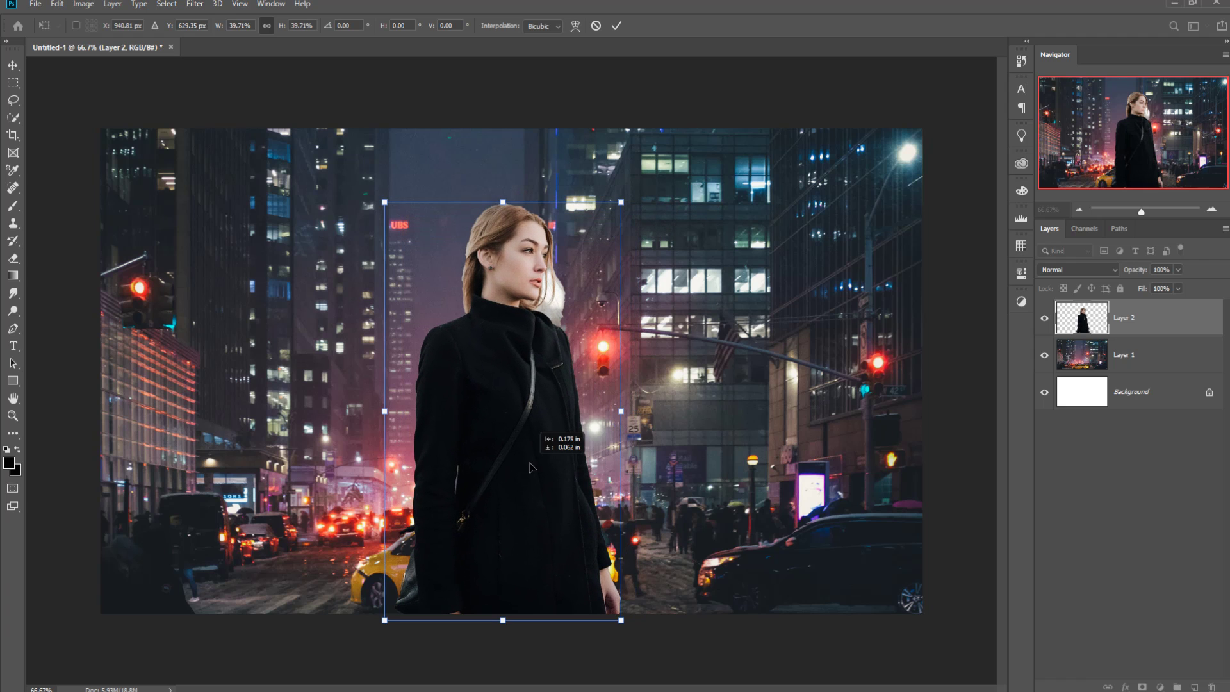
pyautogui.click(617, 29)
# Select the background around the woman and invert to select only her.
pyautogui.click(13, 118)
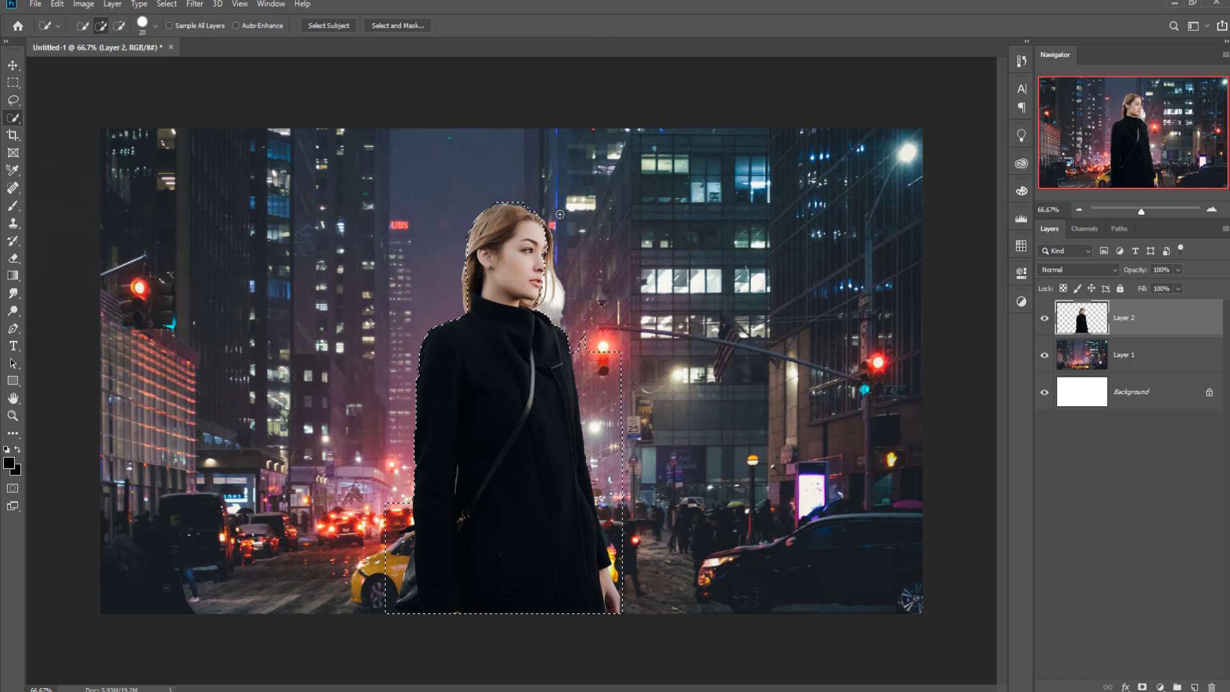
pyautogui.moveTo(362, 332)
pyautogui.mouseDown()
pyautogui.moveTo(576, 251)
pyautogui.moveTo(619, 166)
pyautogui.mouseUp()
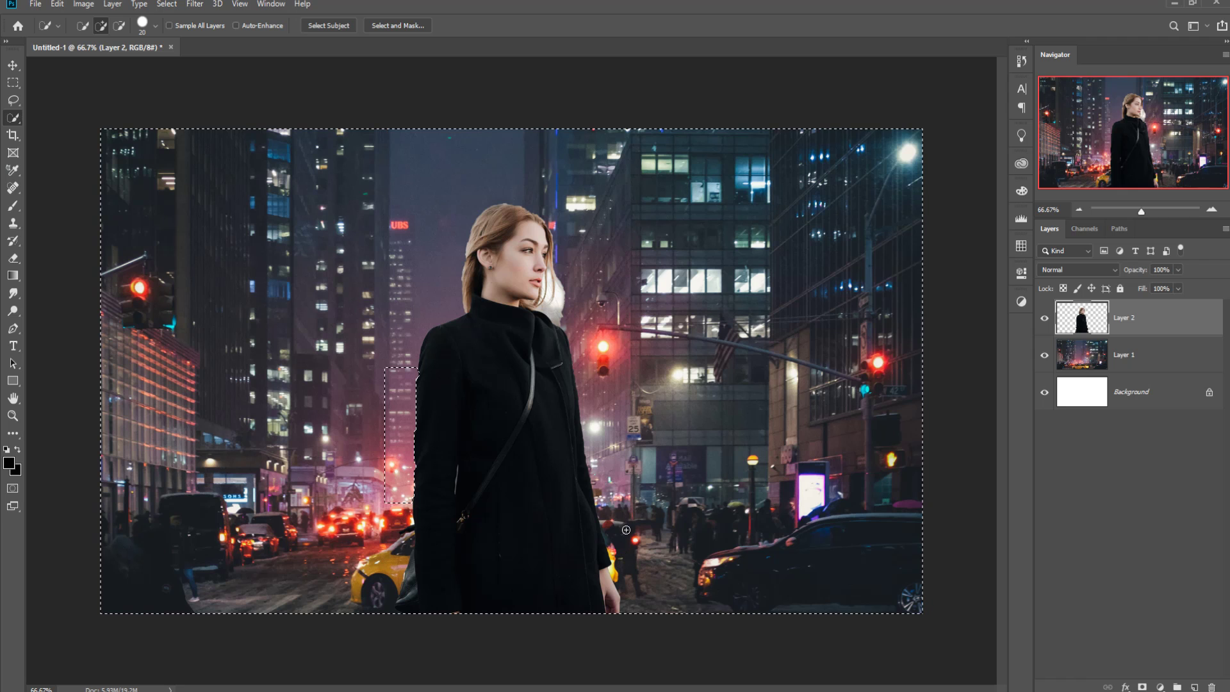
pyautogui.hotkey('ctrl', 'shift', 'i')
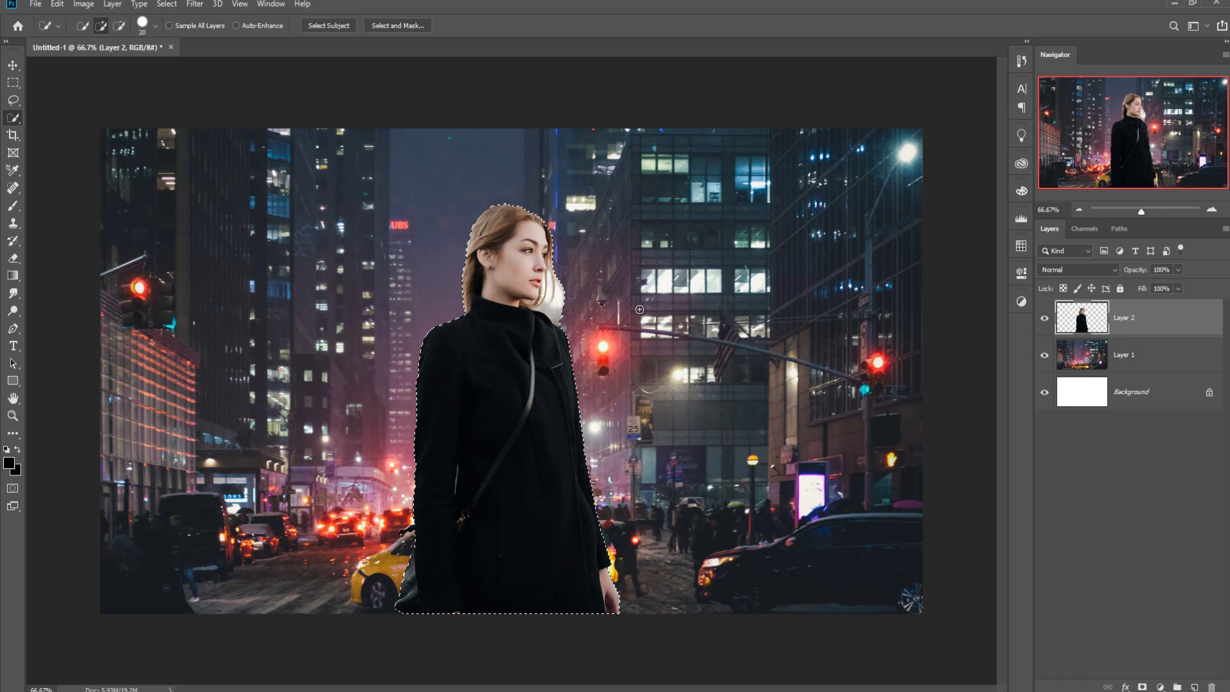
pyautogui.hotkey('ctrl', '+')
pyautogui.hotkey('ctrl', '+')
pyautogui.hotkey('ctrl', '+')
pyautogui.hotkey('ctrl', '+')
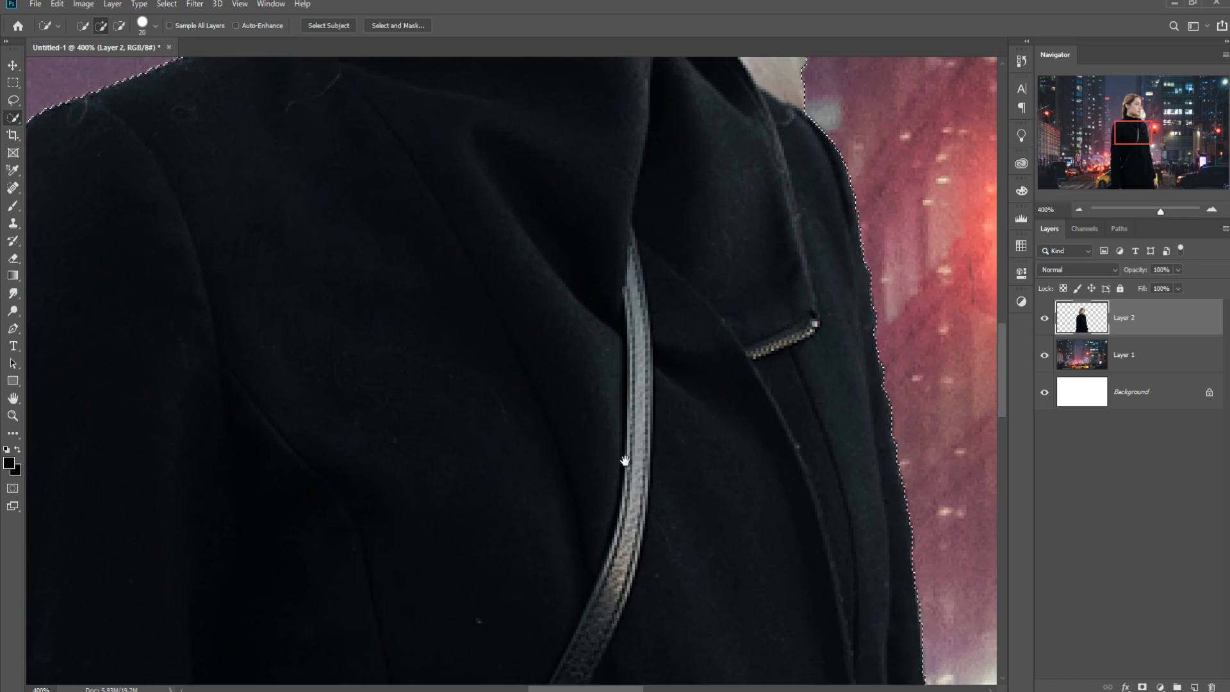
pyautogui.scroll(10, 609, 522)
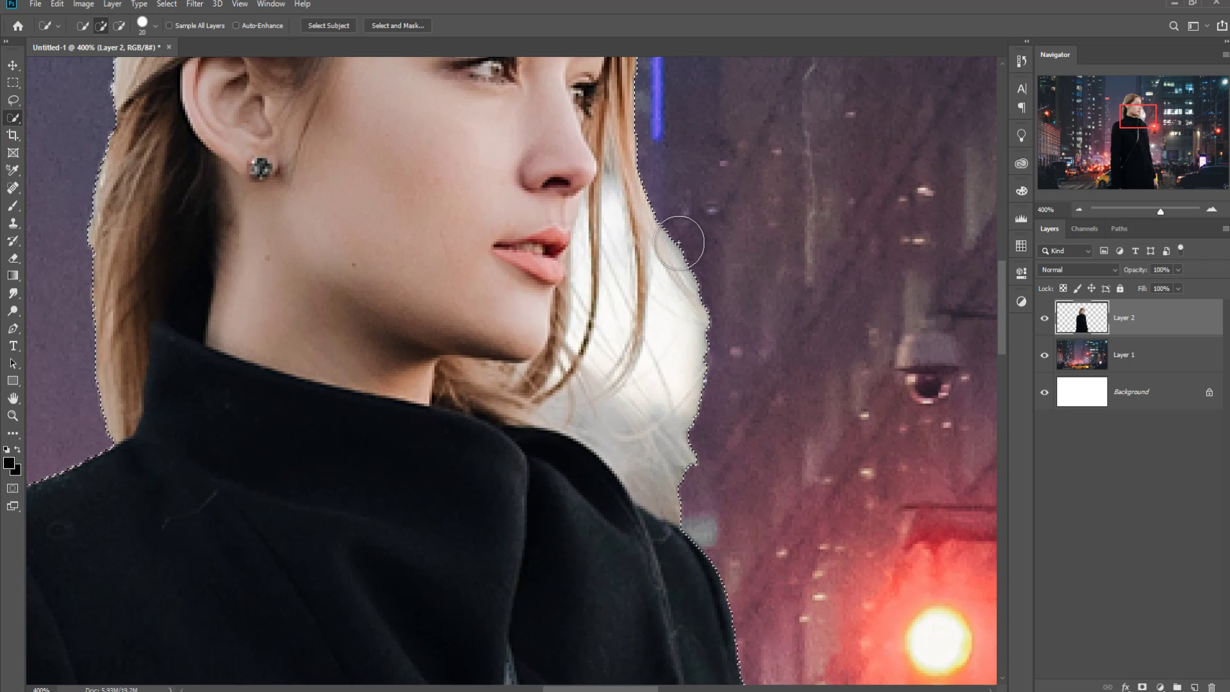
# Refine her hair edges in Select and Mask with Decontaminate Colors, output to a new layer.
pyautogui.click(392, 26)
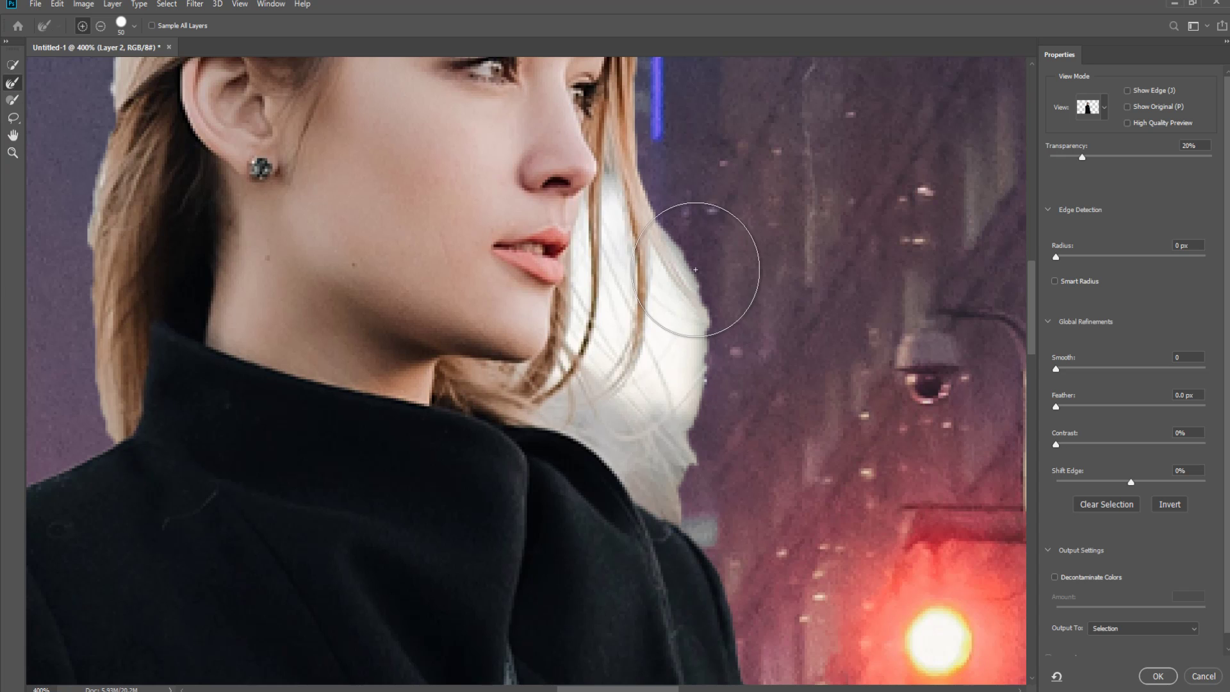
pyautogui.press('[')
pyautogui.press('[')
pyautogui.press('[')
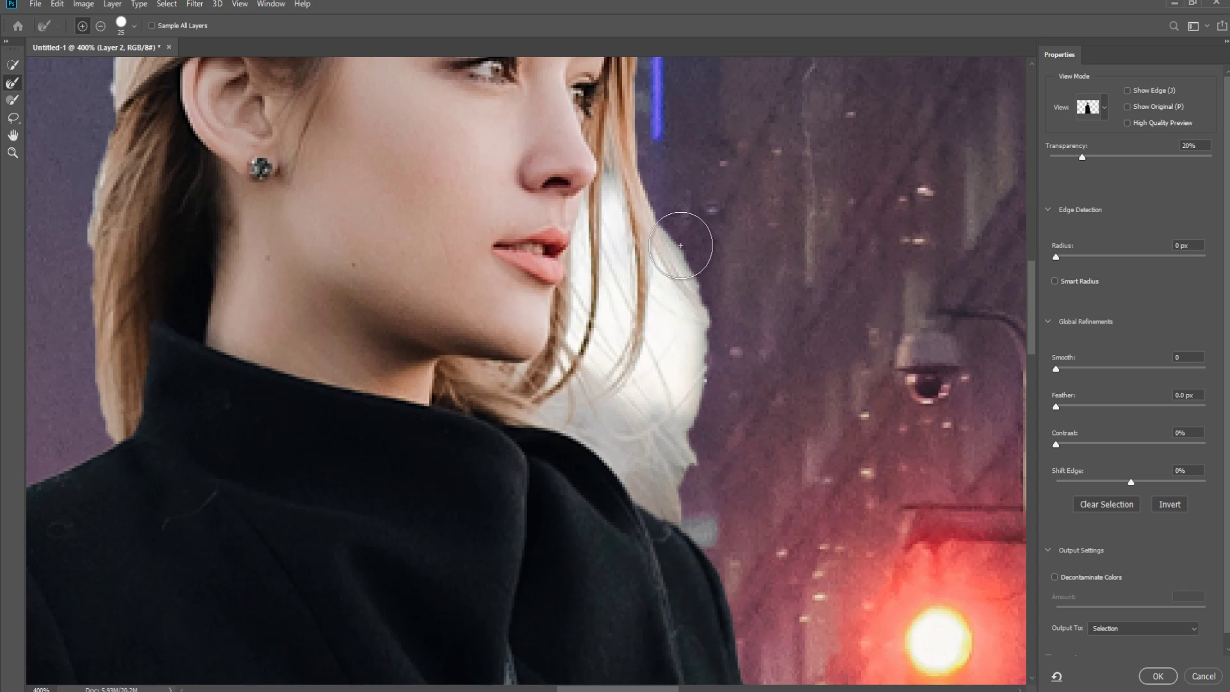
pyautogui.moveTo(681, 244)
pyautogui.mouseDown()
pyautogui.moveTo(686, 445)
pyautogui.moveTo(667, 347)
pyautogui.moveTo(639, 441)
pyautogui.moveTo(571, 414)
pyautogui.moveTo(580, 340)
pyautogui.moveTo(600, 339)
pyautogui.moveTo(625, 218)
pyautogui.moveTo(620, 137)
pyautogui.moveTo(631, 250)
pyautogui.moveTo(603, 200)
pyautogui.moveTo(598, 268)
pyautogui.moveTo(561, 370)
pyautogui.moveTo(640, 275)
pyautogui.moveTo(708, 431)
pyautogui.moveTo(675, 466)
pyautogui.mouseUp()
pyautogui.scroll(5, 733, 351)
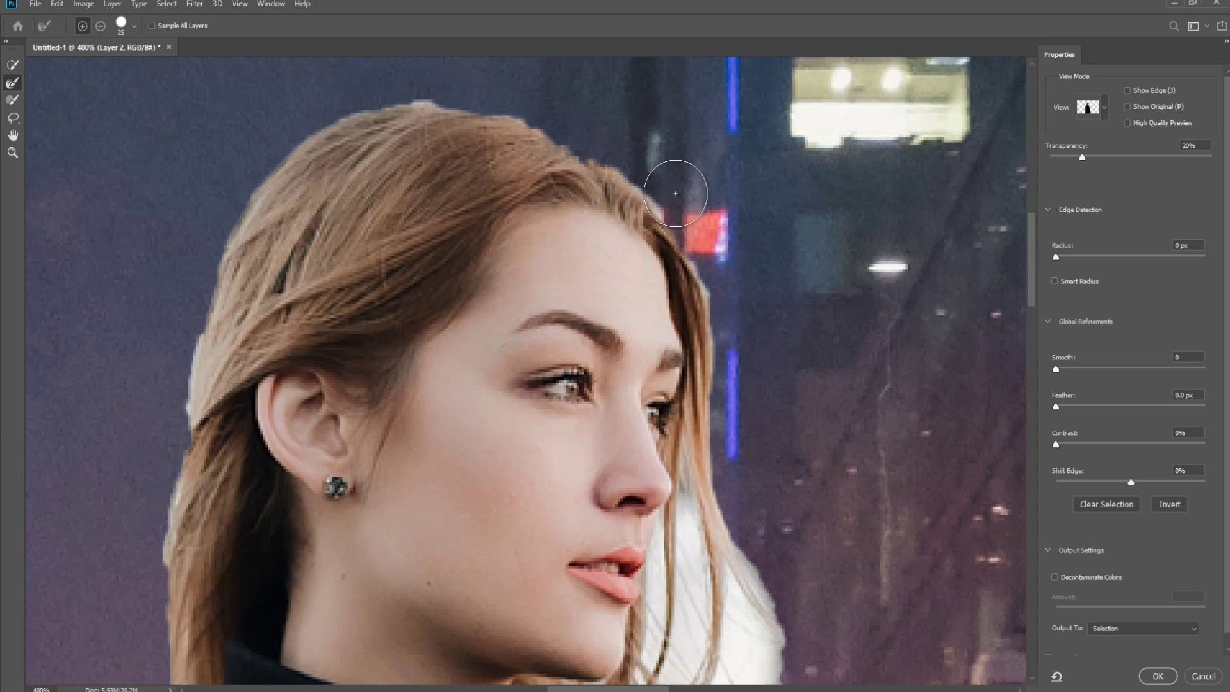
pyautogui.moveTo(675, 193)
pyautogui.mouseDown()
pyautogui.moveTo(574, 124)
pyautogui.moveTo(420, 90)
pyautogui.moveTo(241, 173)
pyautogui.moveTo(132, 599)
pyautogui.mouseUp()
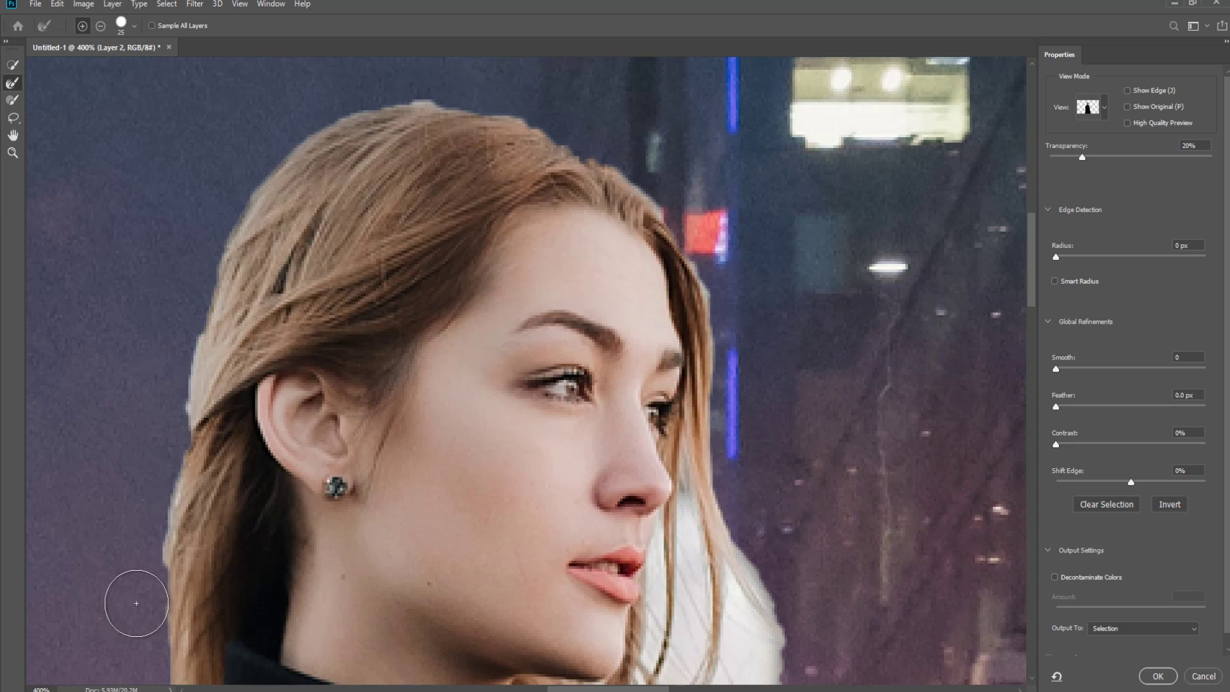
pyautogui.click(1055, 577)
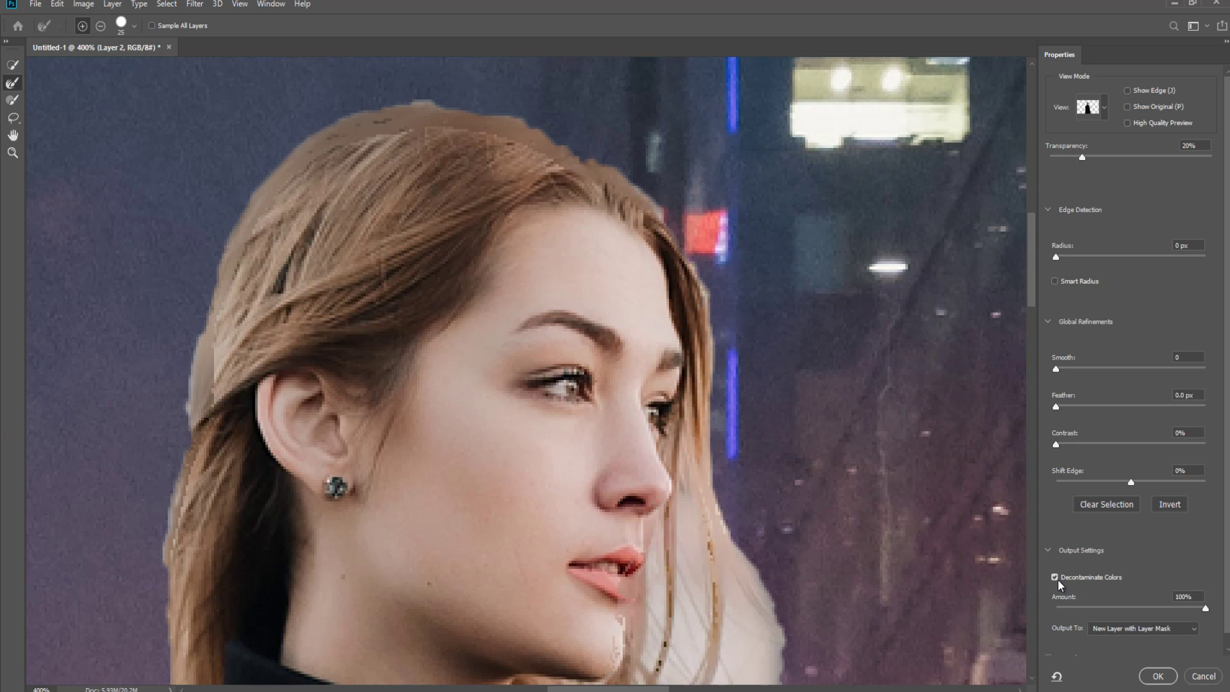
pyautogui.click(1146, 626)
pyautogui.click(1135, 660)
pyautogui.click(1150, 678)
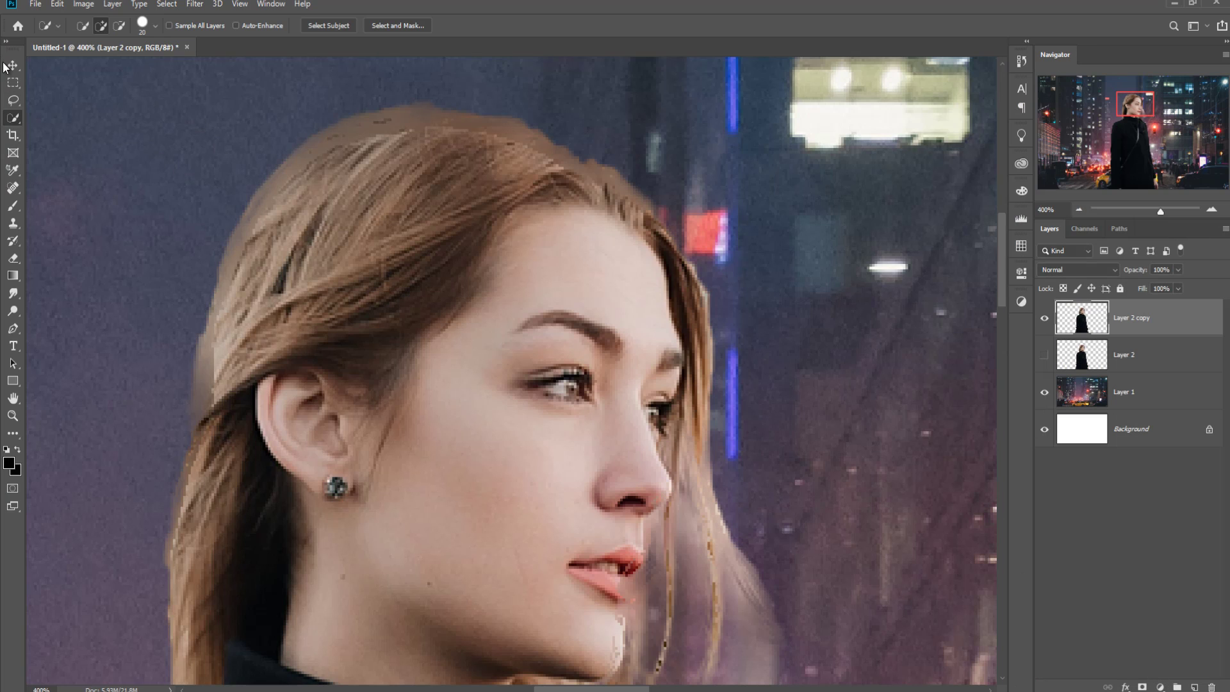
# Duplicate the city street Layer 1 as Layer 1 copy and bring up the Filter menu.
pyautogui.click(8, 66)
pyautogui.hotkey('ctrl', '-')
pyautogui.hotkey('ctrl', '-')
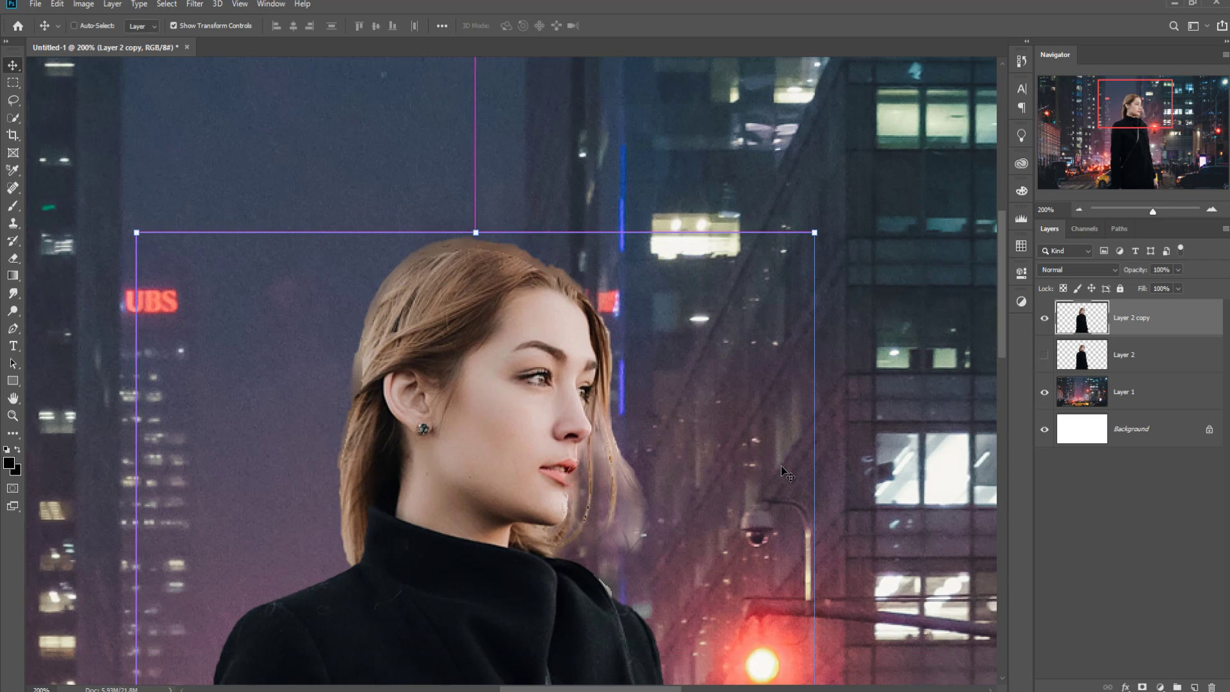
pyautogui.hotkey('ctrl', '-')
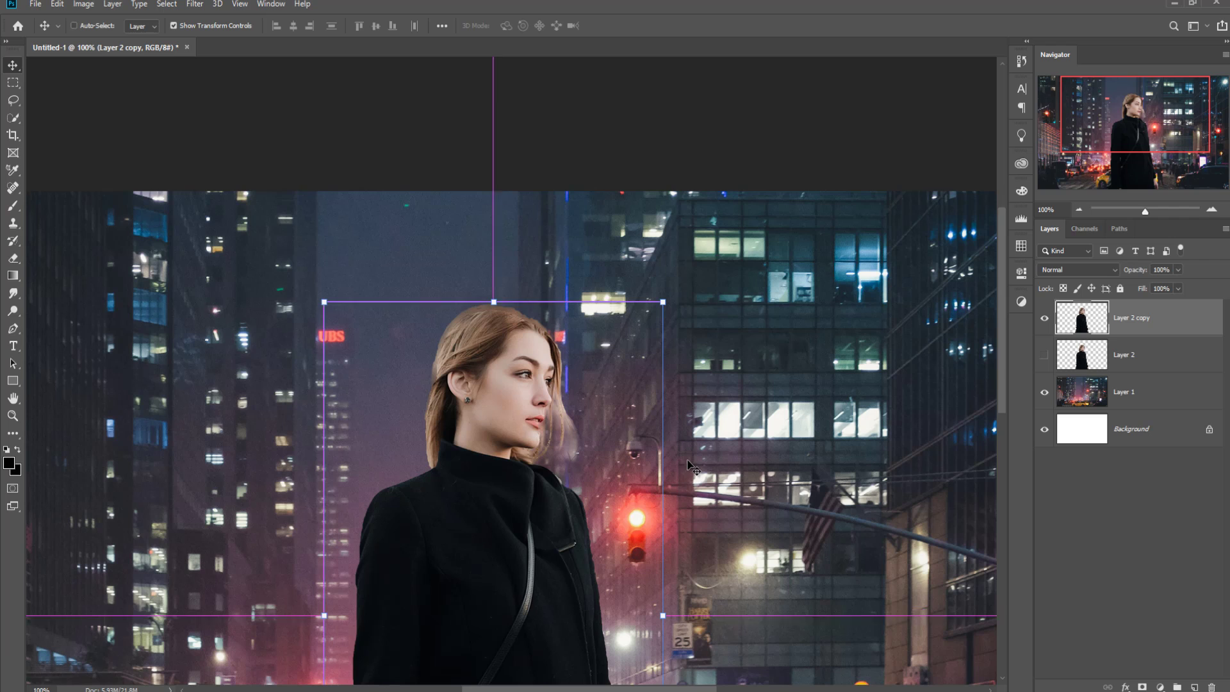
pyautogui.hotkey('ctrl', '-')
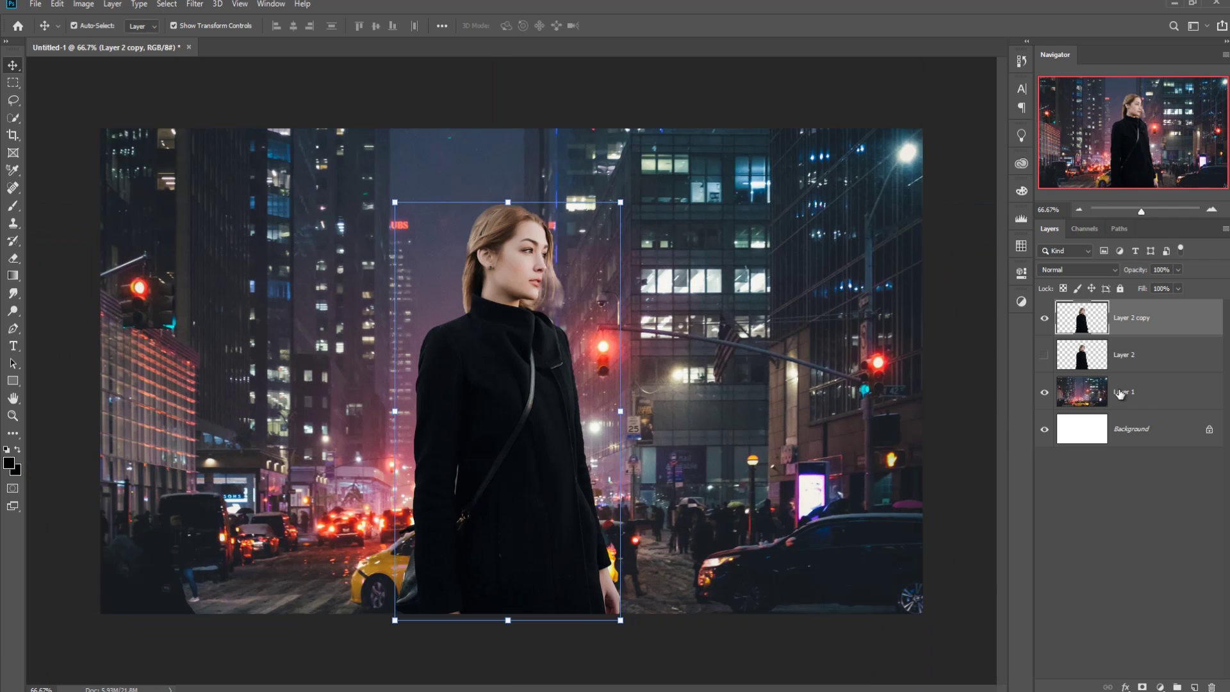
pyautogui.click(1146, 396)
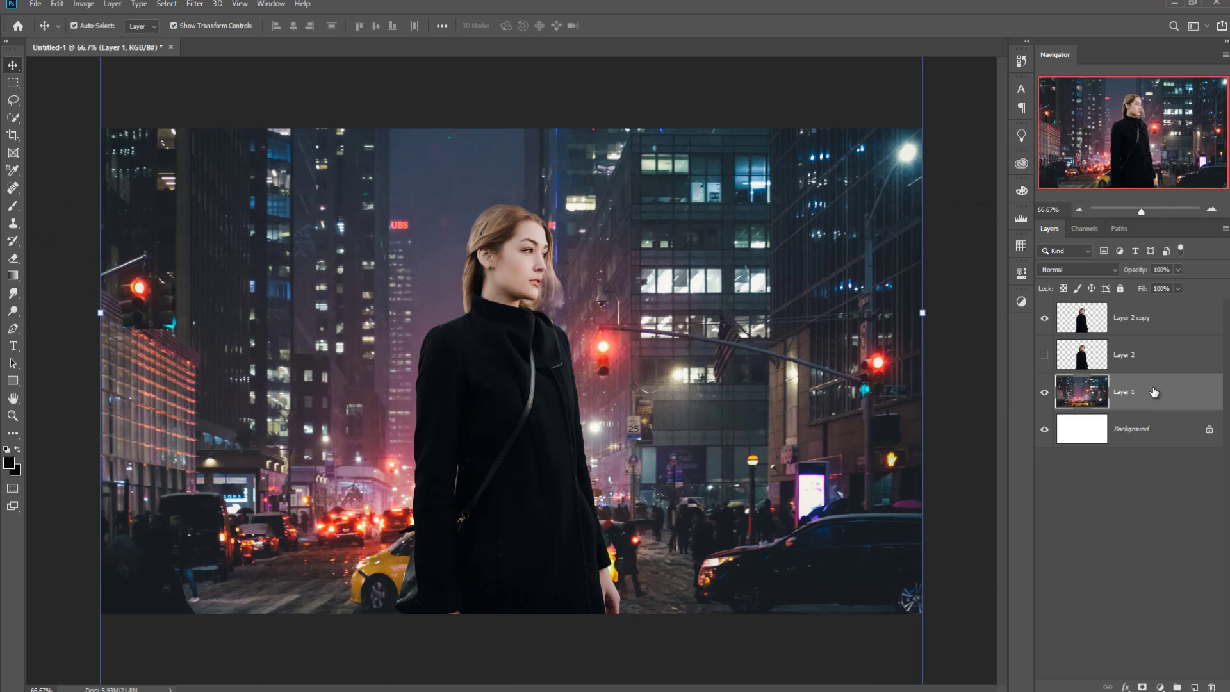
pyautogui.rightClick(1153, 388)
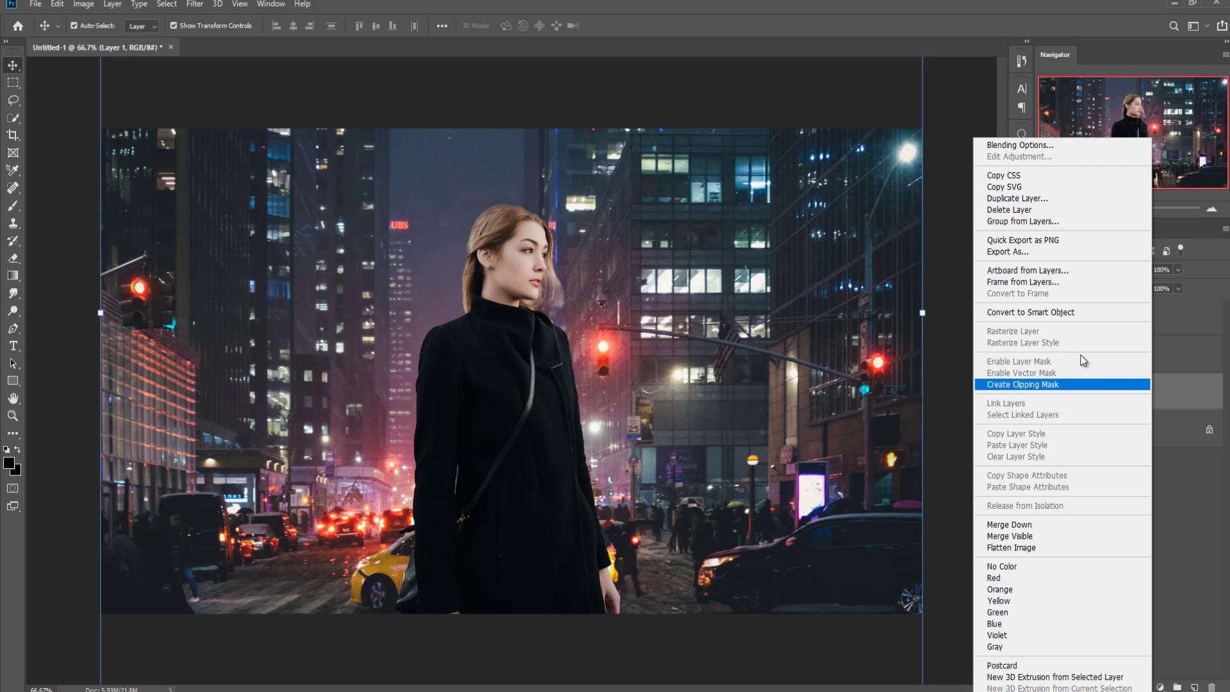
pyautogui.click(992, 198)
pyautogui.press('Return')
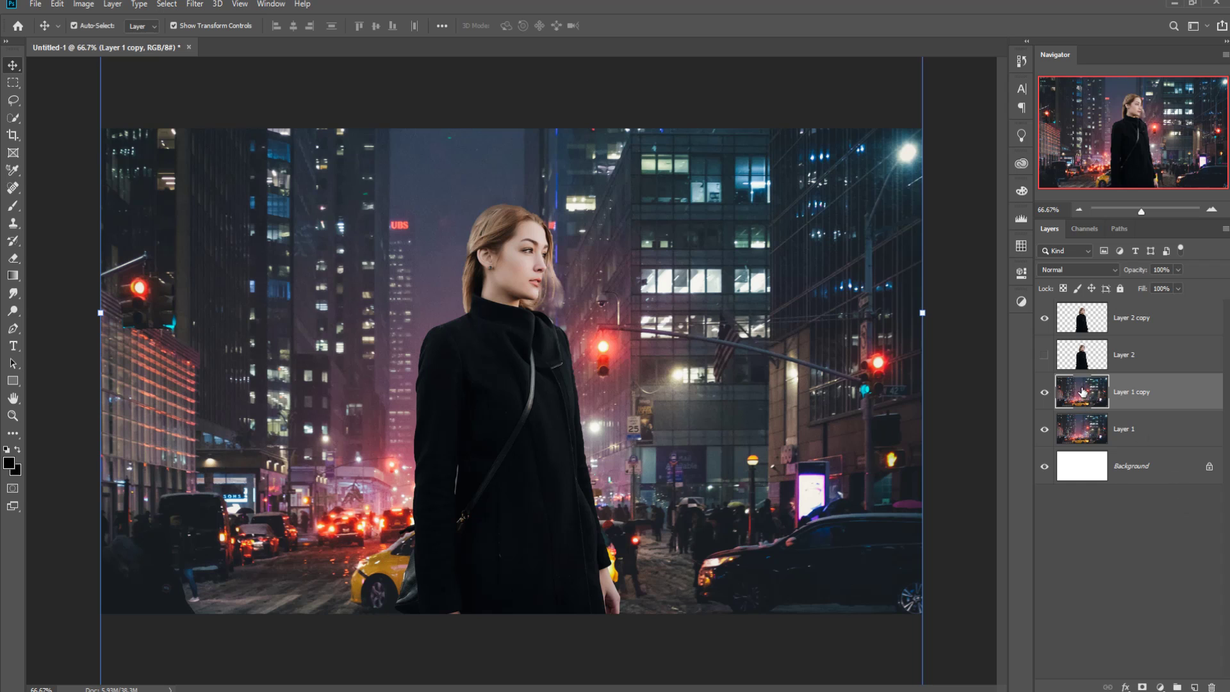
pyautogui.click(195, 4)
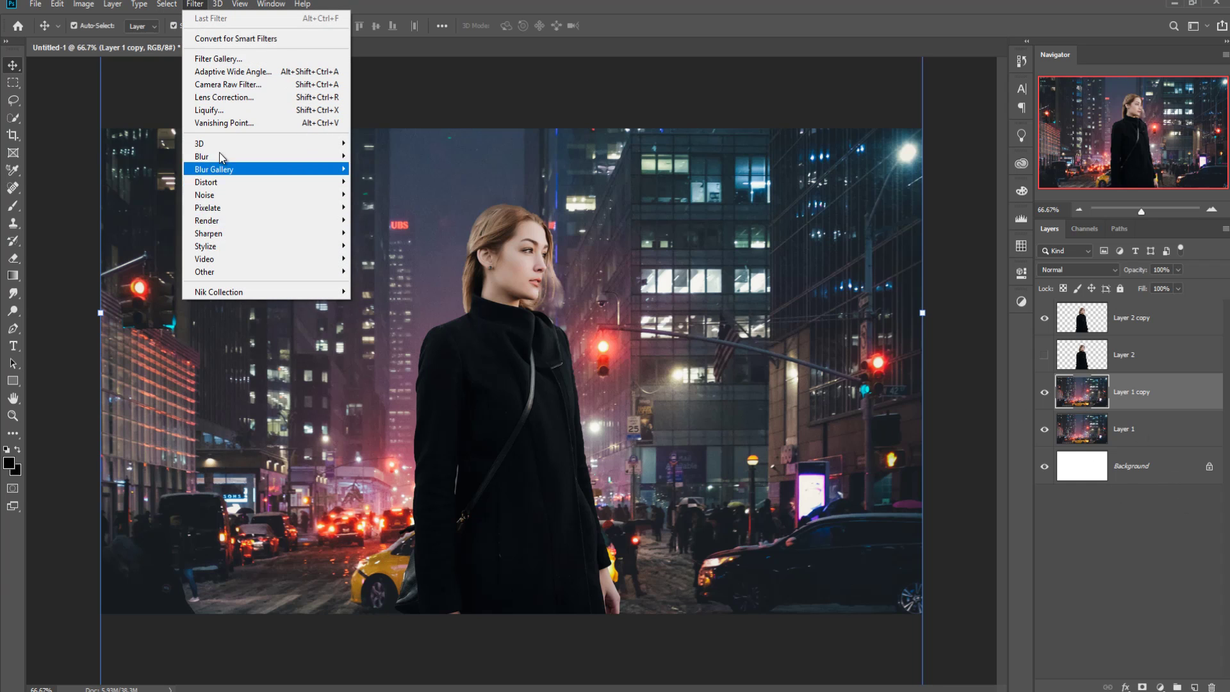
pyautogui.moveTo(217, 169)
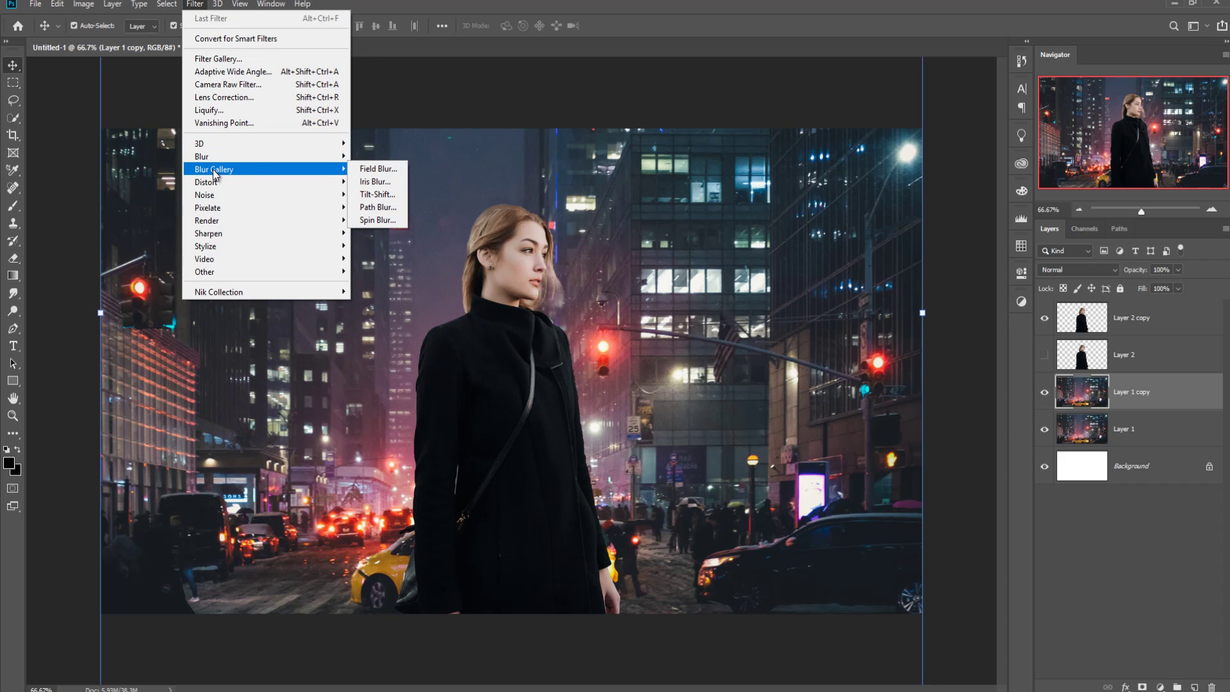
# Apply a 38 px Tilt-Shift blur with the focus band pushed near the bottom edge.
pyautogui.click(380, 200)
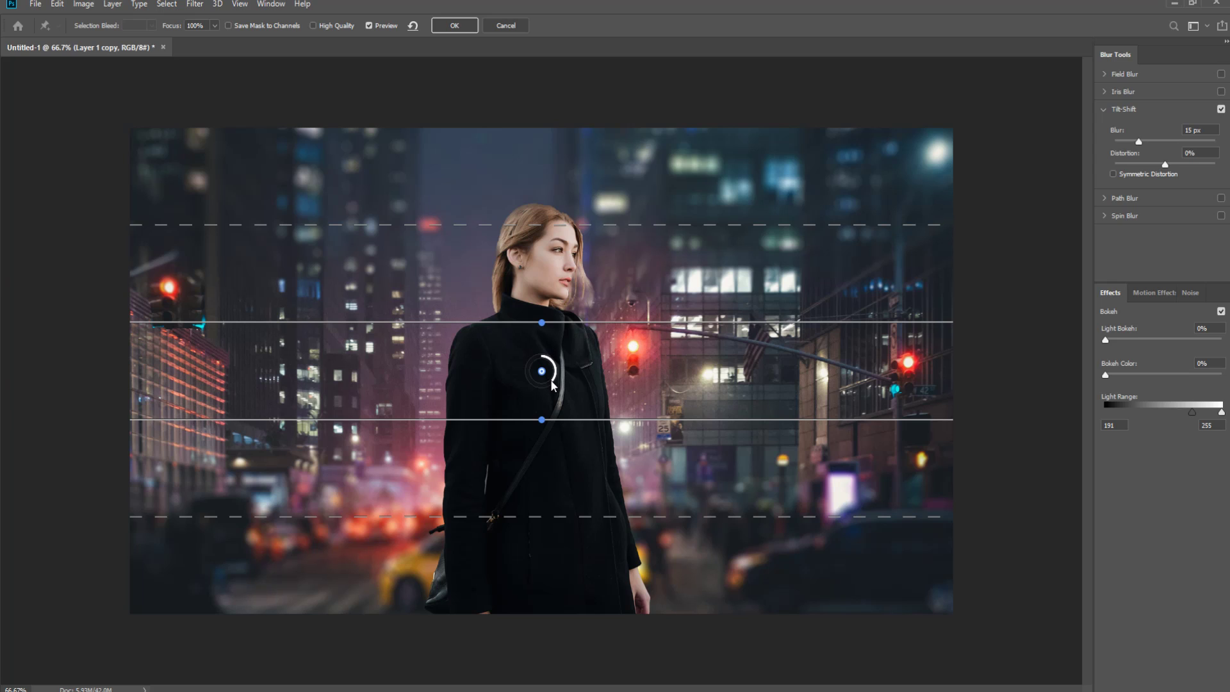
pyautogui.moveTo(550, 387); pyautogui.dragTo(537, 386)
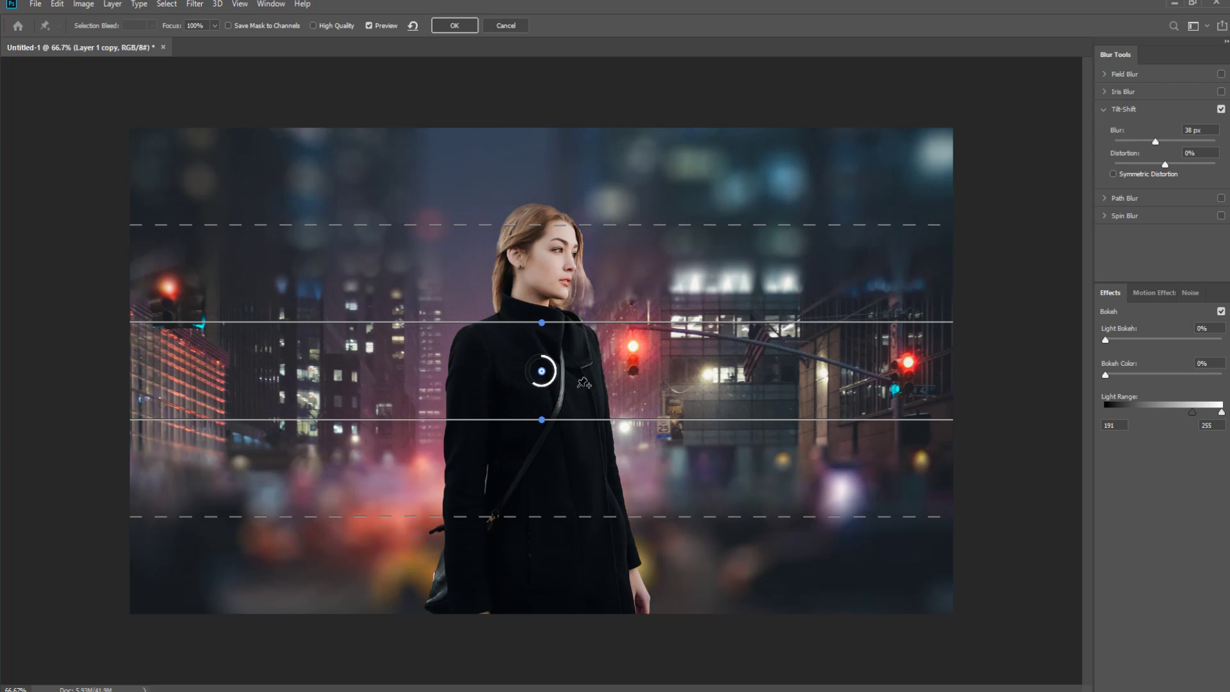
pyautogui.moveTo(594, 387); pyautogui.dragTo(587, 626)
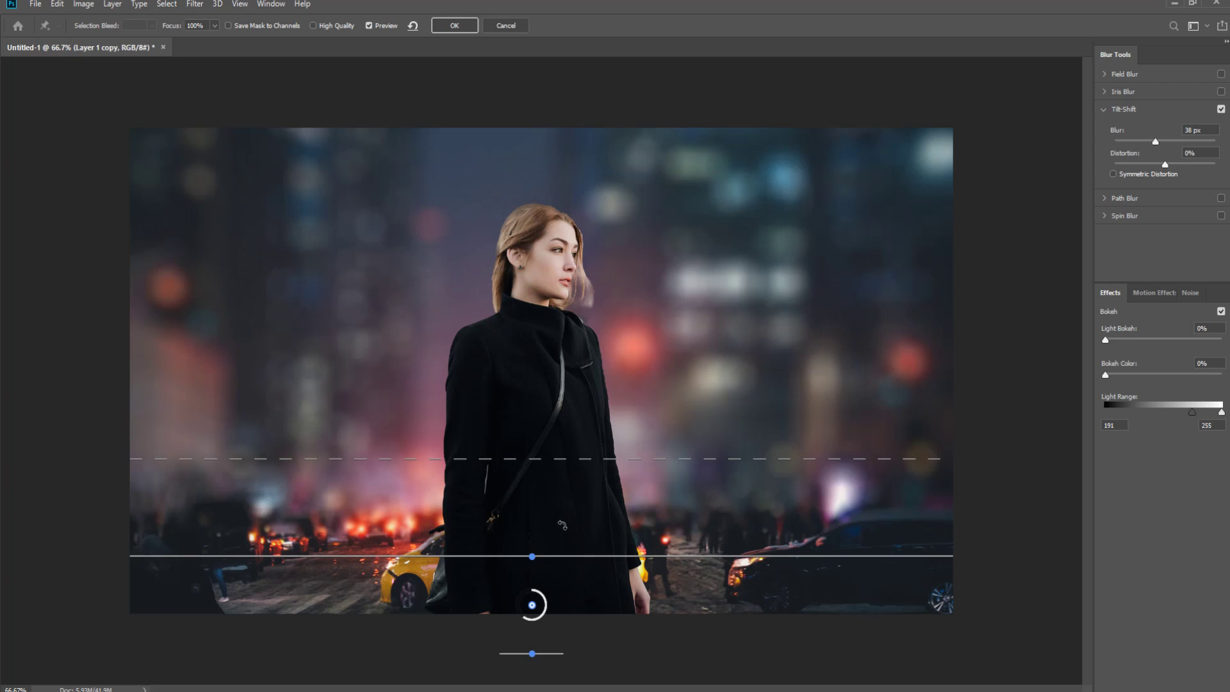
pyautogui.moveTo(582, 538); pyautogui.dragTo(561, 523)
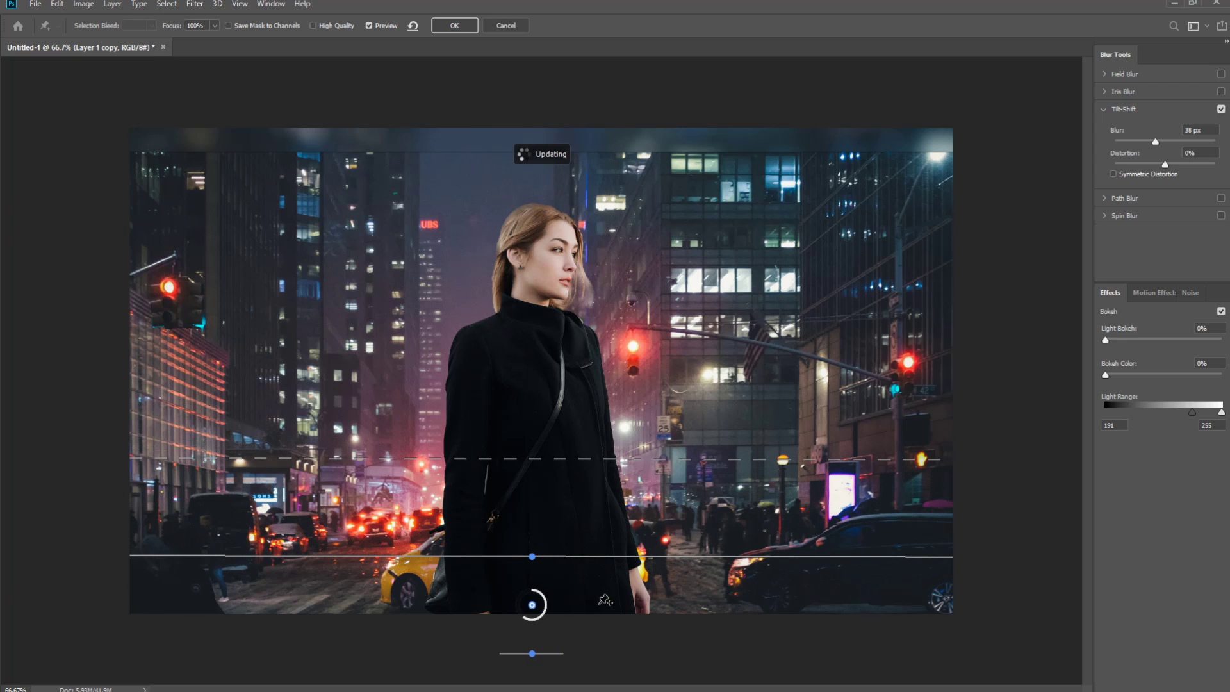
pyautogui.moveTo(532, 604); pyautogui.dragTo(527, 649)
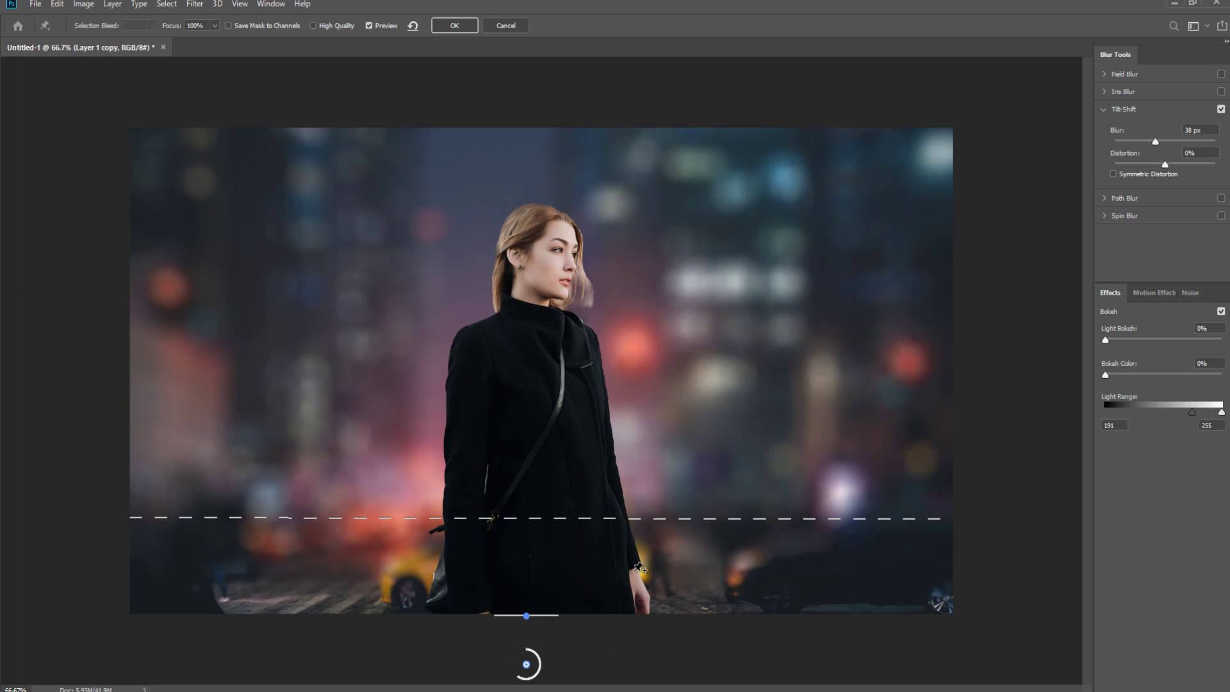
pyautogui.moveTo(680, 631); pyautogui.dragTo(683, 640)
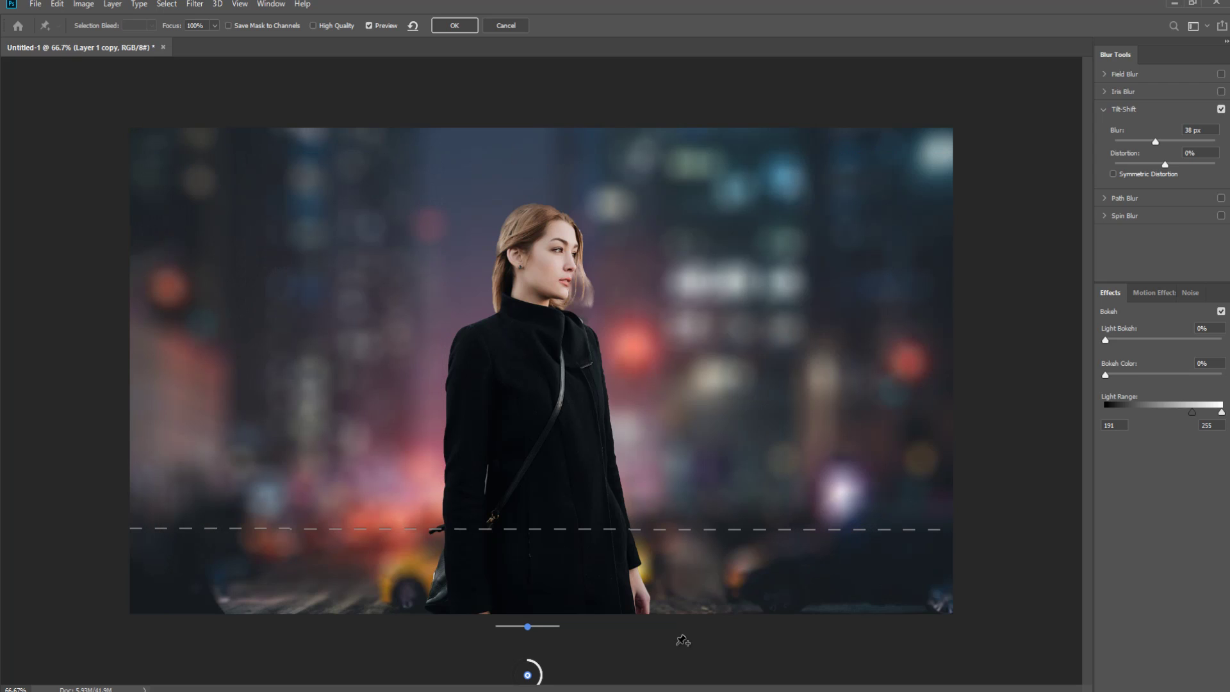
pyautogui.moveTo(683, 640); pyautogui.dragTo(684, 659)
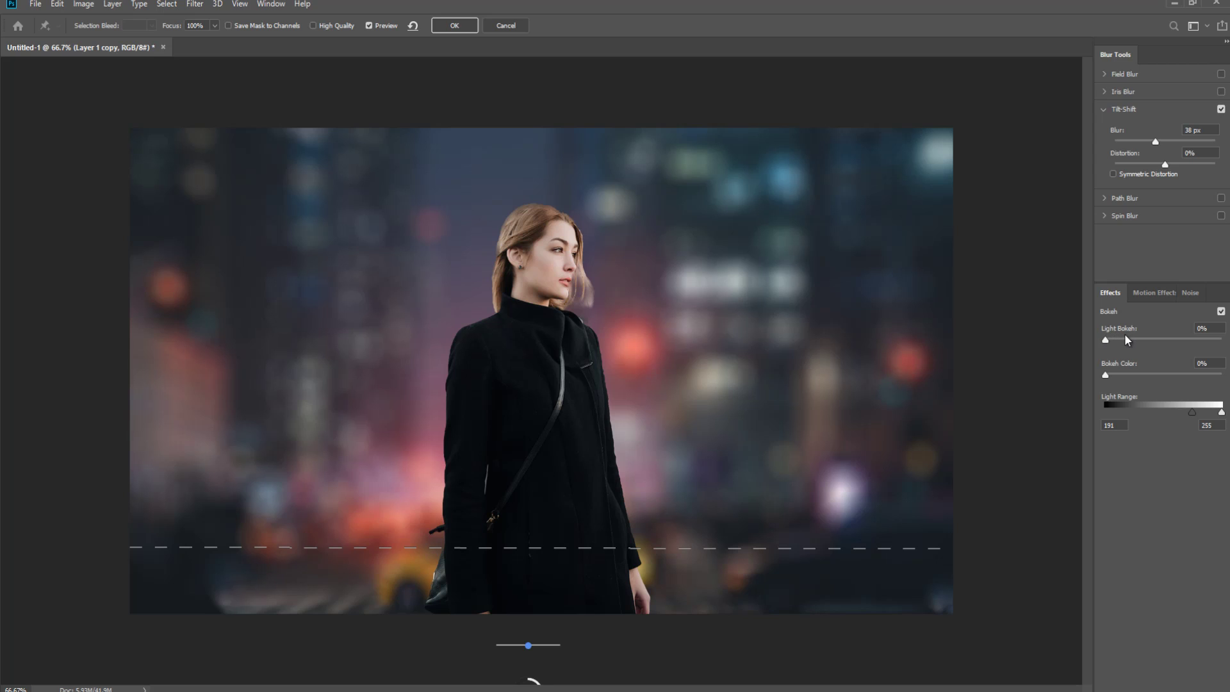
# Set Light Bokeh 51%, Bokeh Color 81%, adjust Light Range and raise blur to 46 px.
pyautogui.moveTo(1103, 339); pyautogui.dragTo(1119, 342)
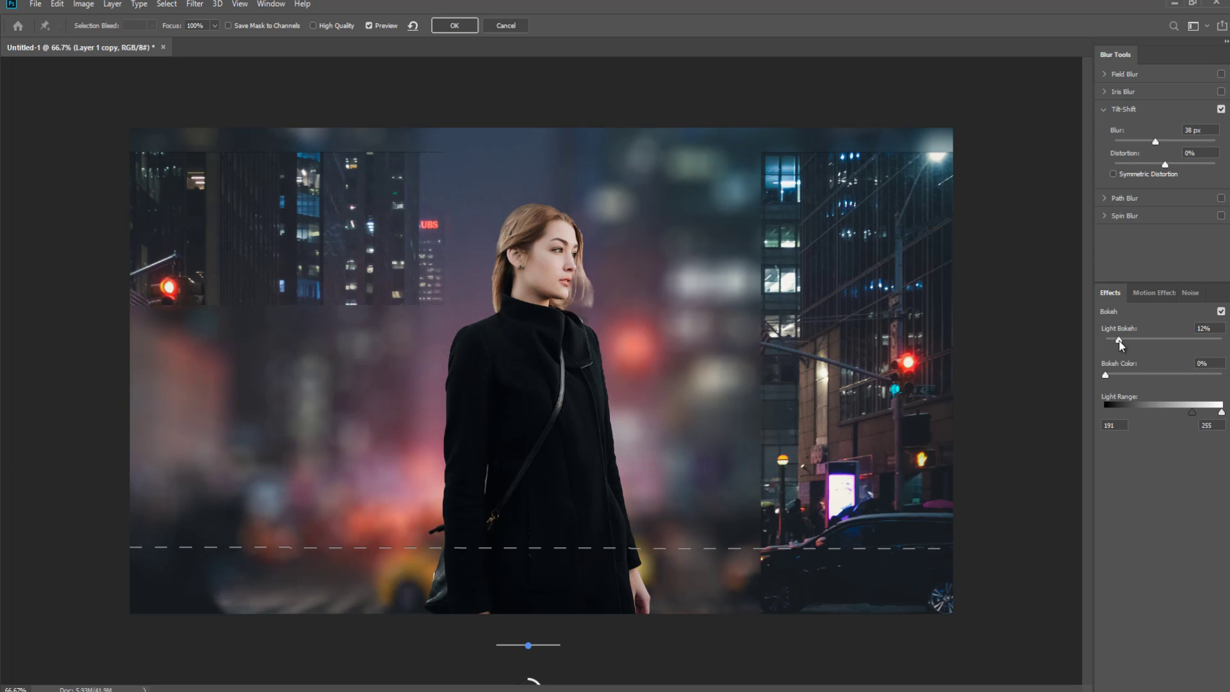
pyautogui.moveTo(1119, 341); pyautogui.dragTo(1166, 340)
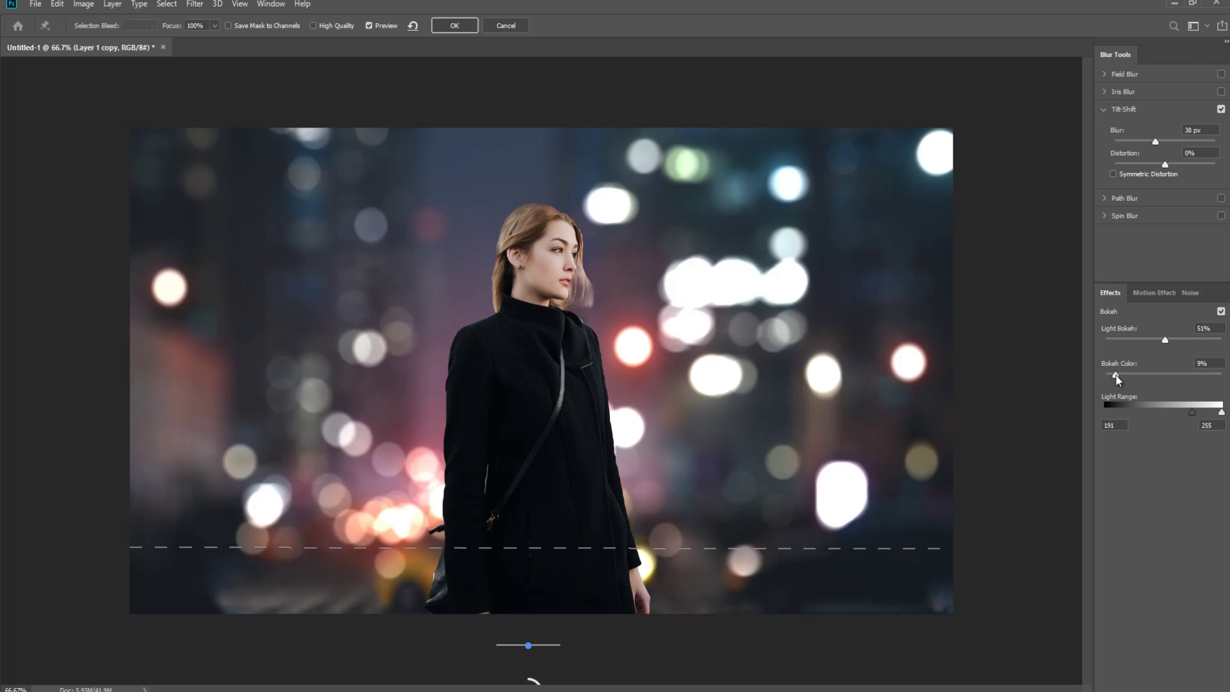
pyautogui.moveTo(1116, 376); pyautogui.dragTo(1195, 376)
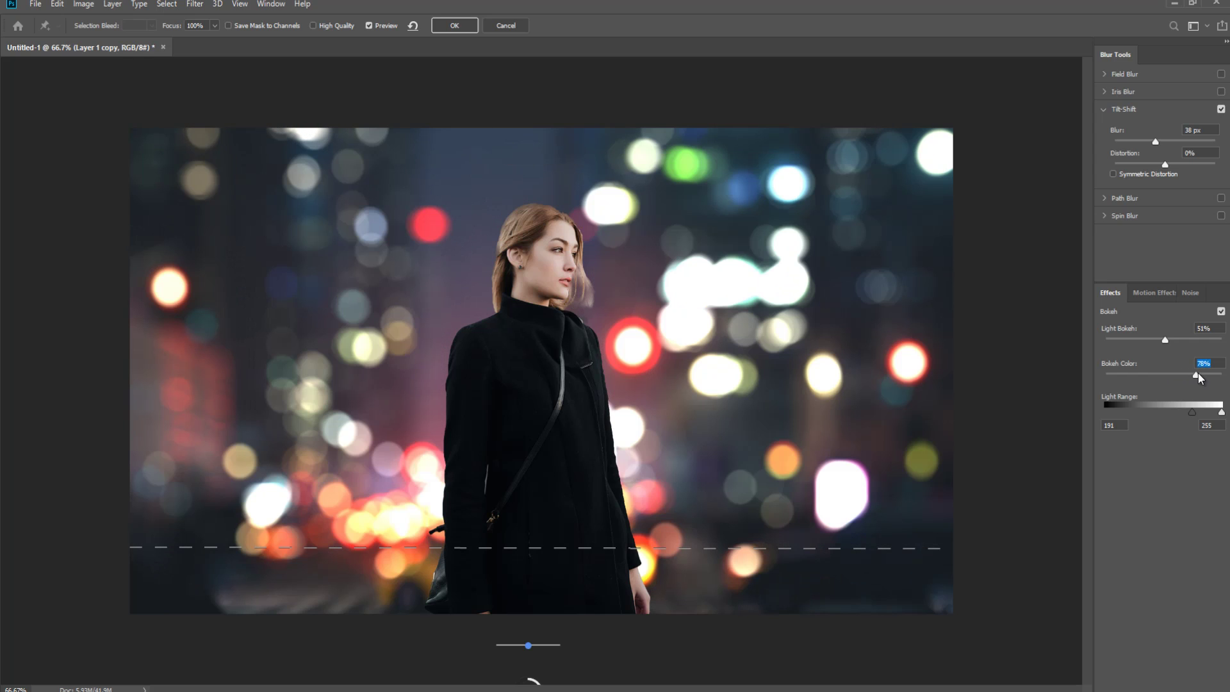
pyautogui.moveTo(1199, 375); pyautogui.dragTo(1201, 376)
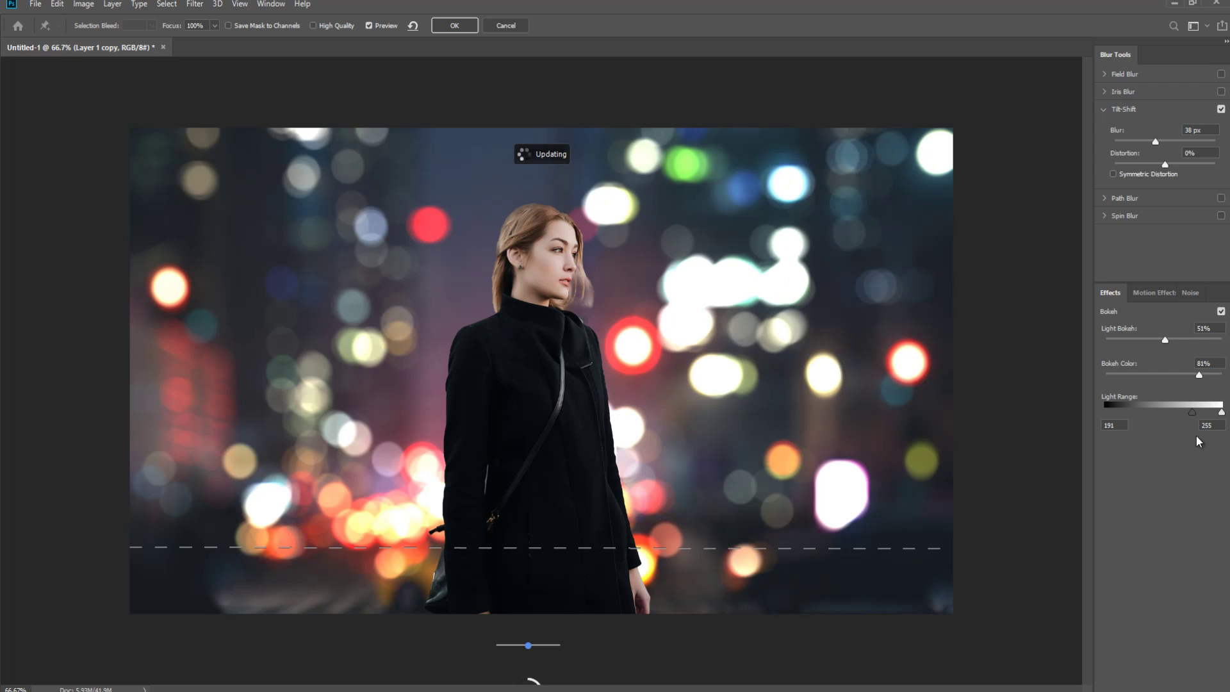
pyautogui.moveTo(1193, 413)
pyautogui.mouseDown()
pyautogui.moveTo(1148, 416)
pyautogui.moveTo(1198, 411)
pyautogui.mouseUp()
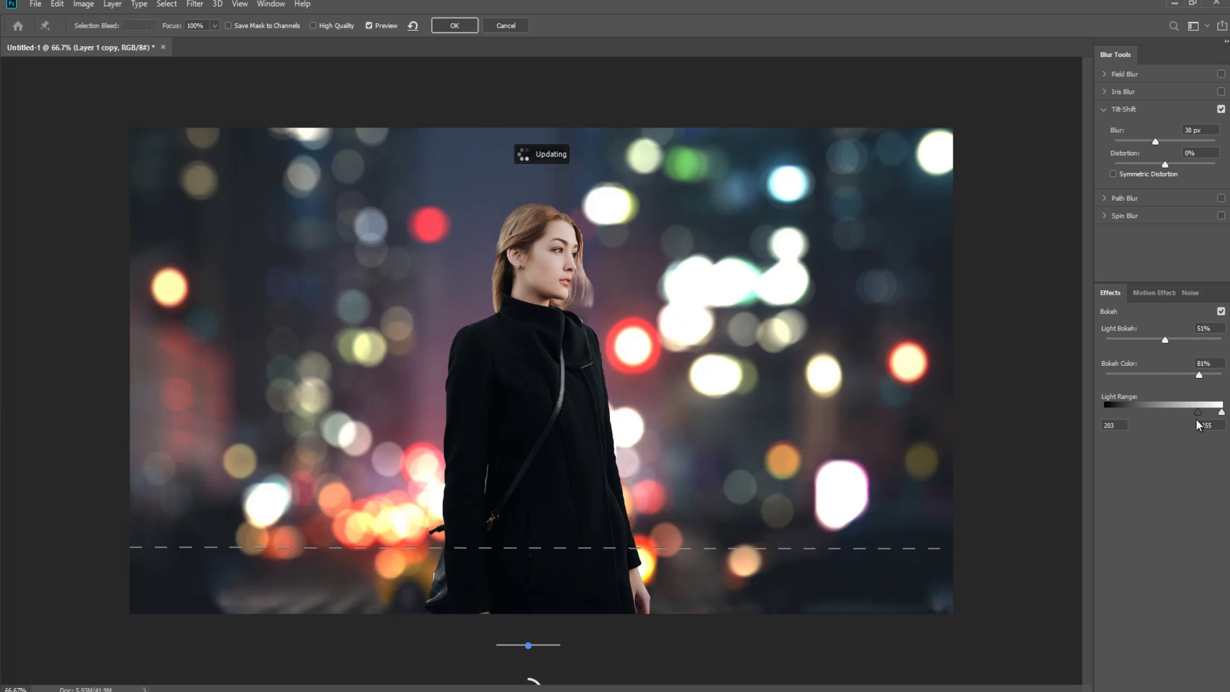
pyautogui.moveTo(1199, 415); pyautogui.dragTo(1206, 415)
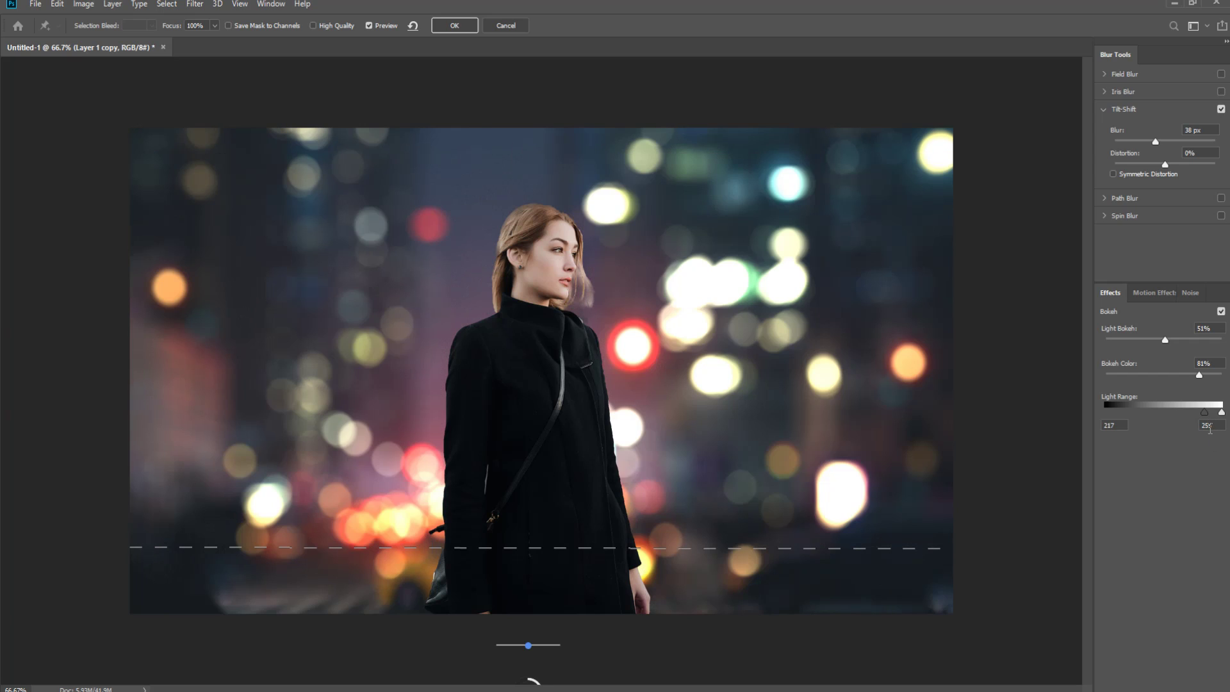
pyautogui.moveTo(1156, 141); pyautogui.dragTo(1146, 165)
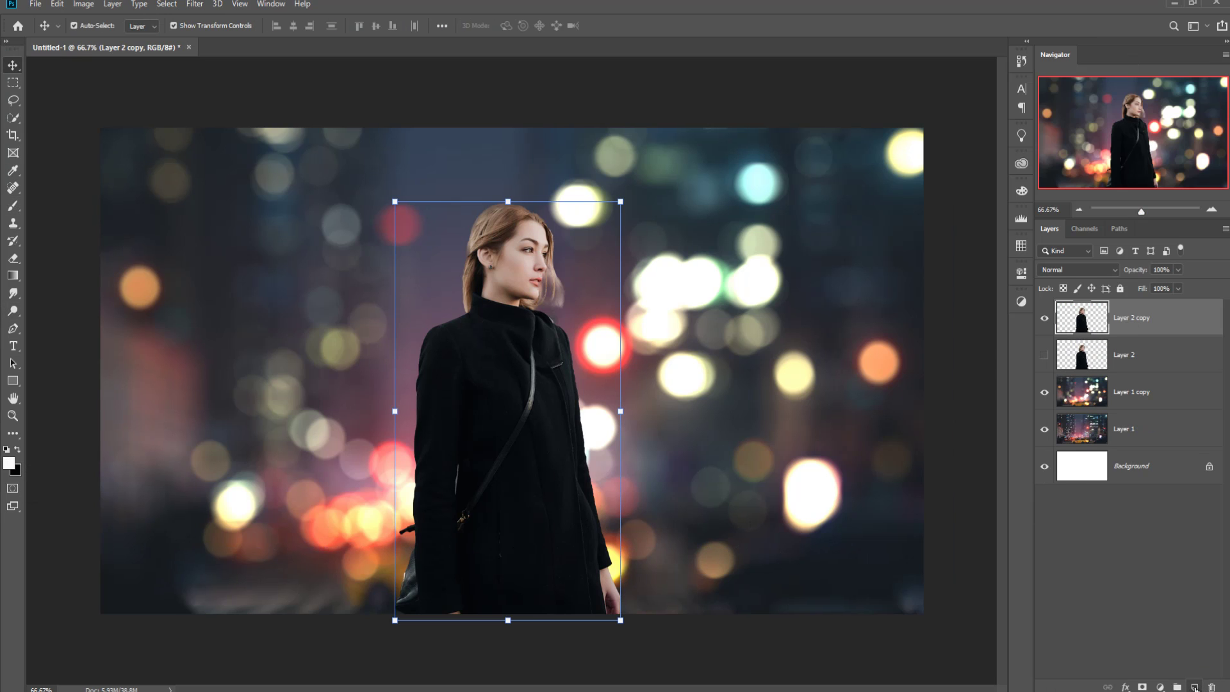
# Add a new Layer 3 and choose a hard-edged round white brush.
pyautogui.click(1194, 687)
pyautogui.click(12, 206)
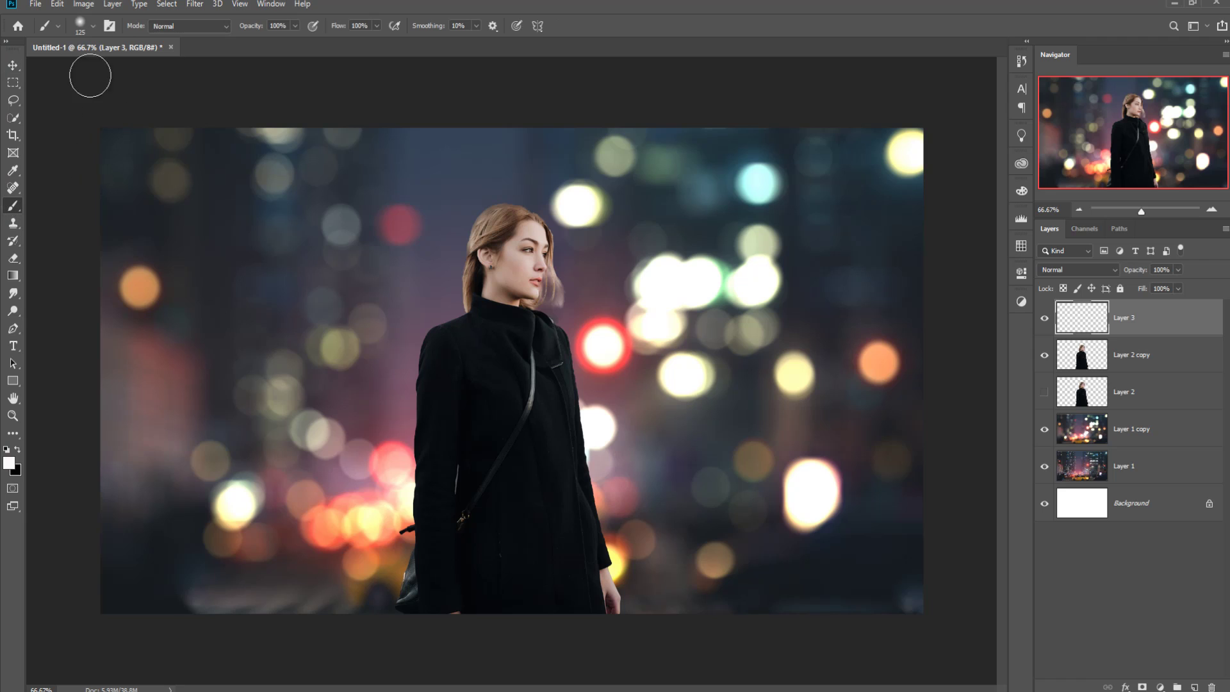
pyautogui.click(93, 26)
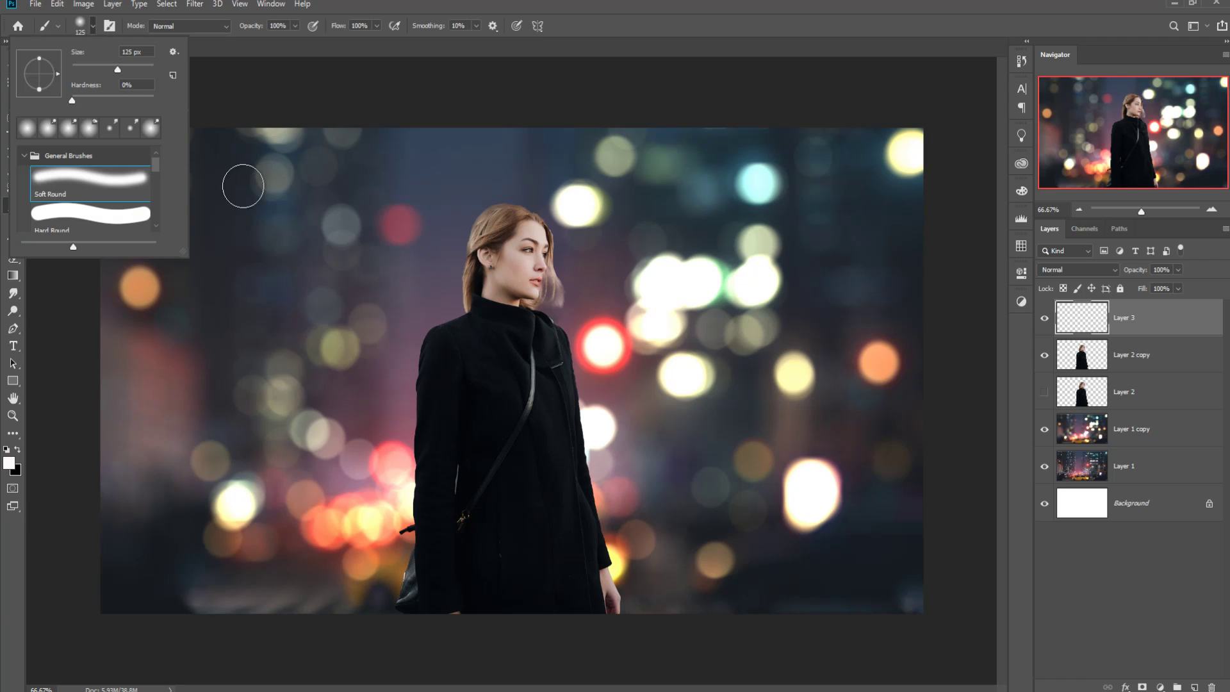
pyautogui.click(126, 218)
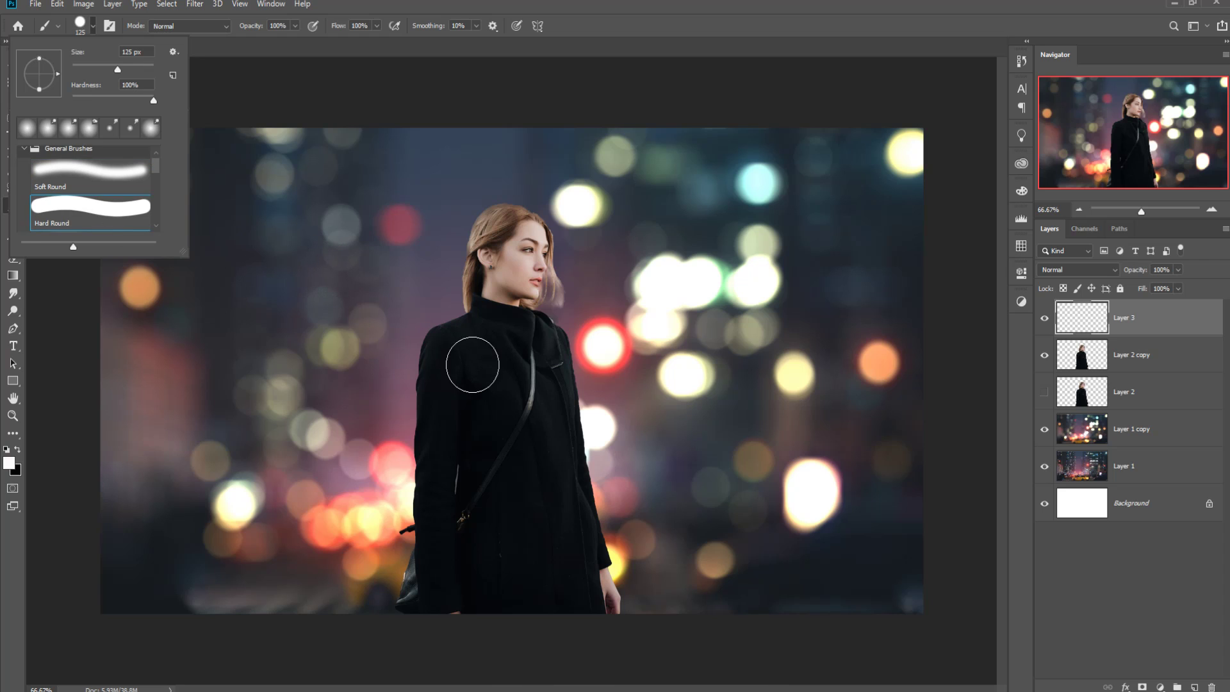
pyautogui.click(527, 149)
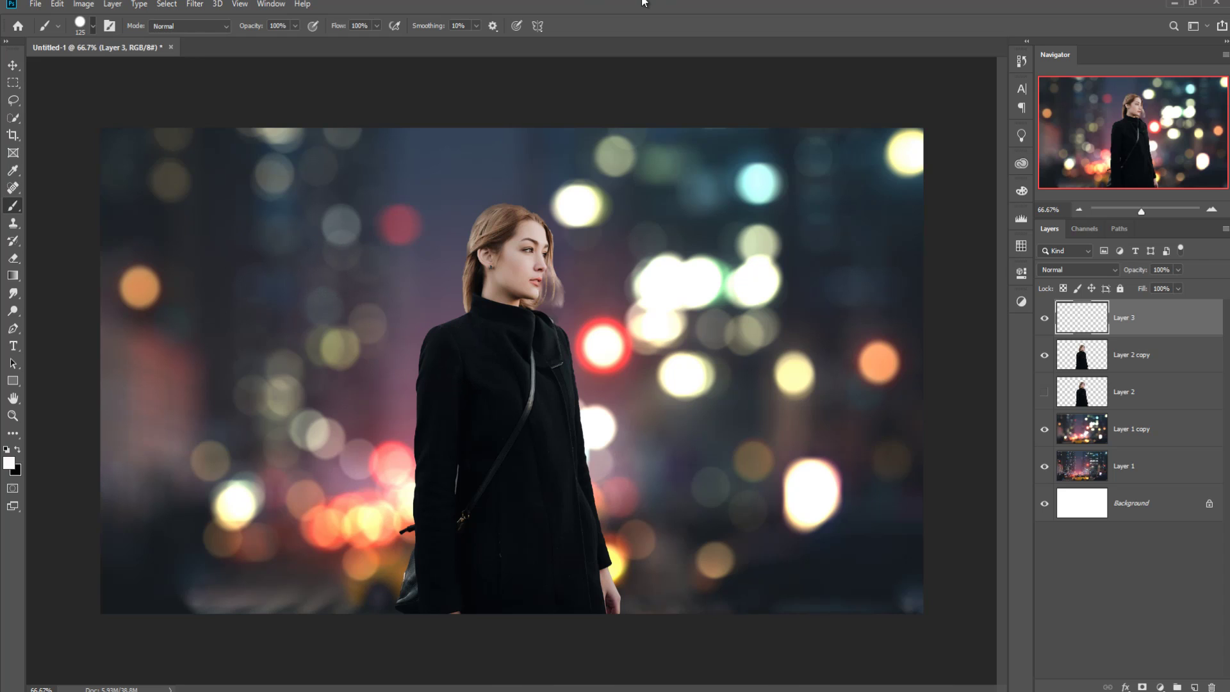
# Paint white dots of varying size over the coat and to the woman's left.
pyautogui.press('[')
pyautogui.press('[')
pyautogui.click(420, 451)
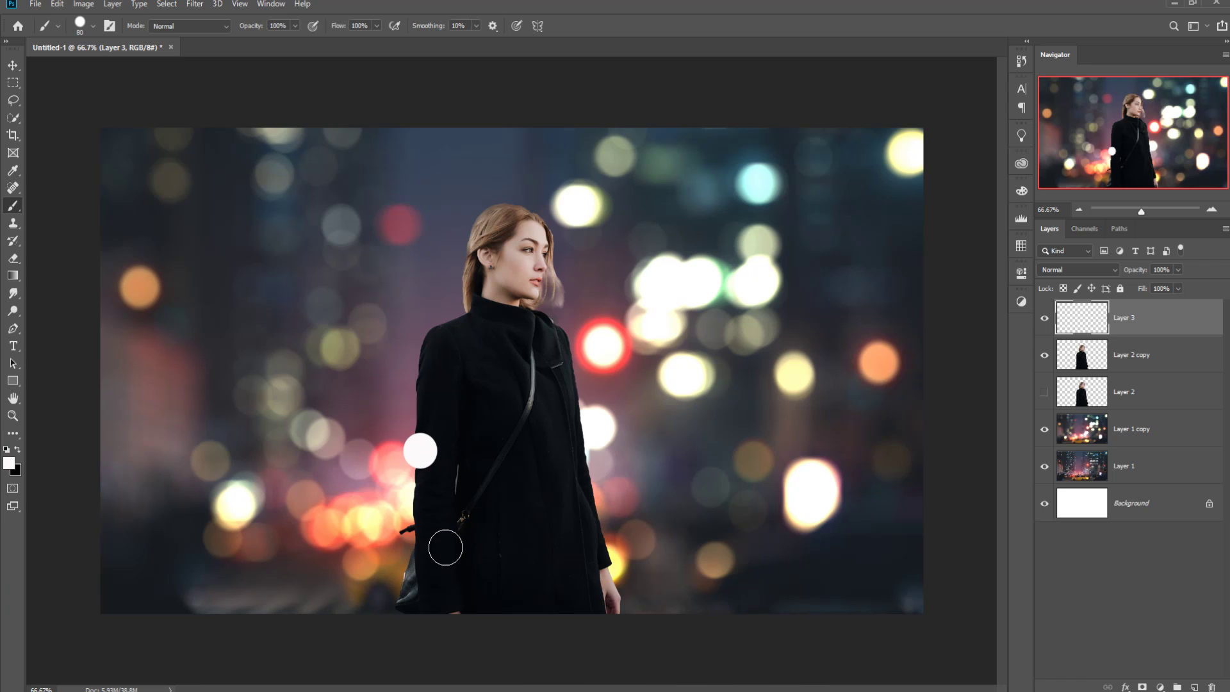
pyautogui.press('[')
pyautogui.click(593, 486)
pyautogui.click(512, 558)
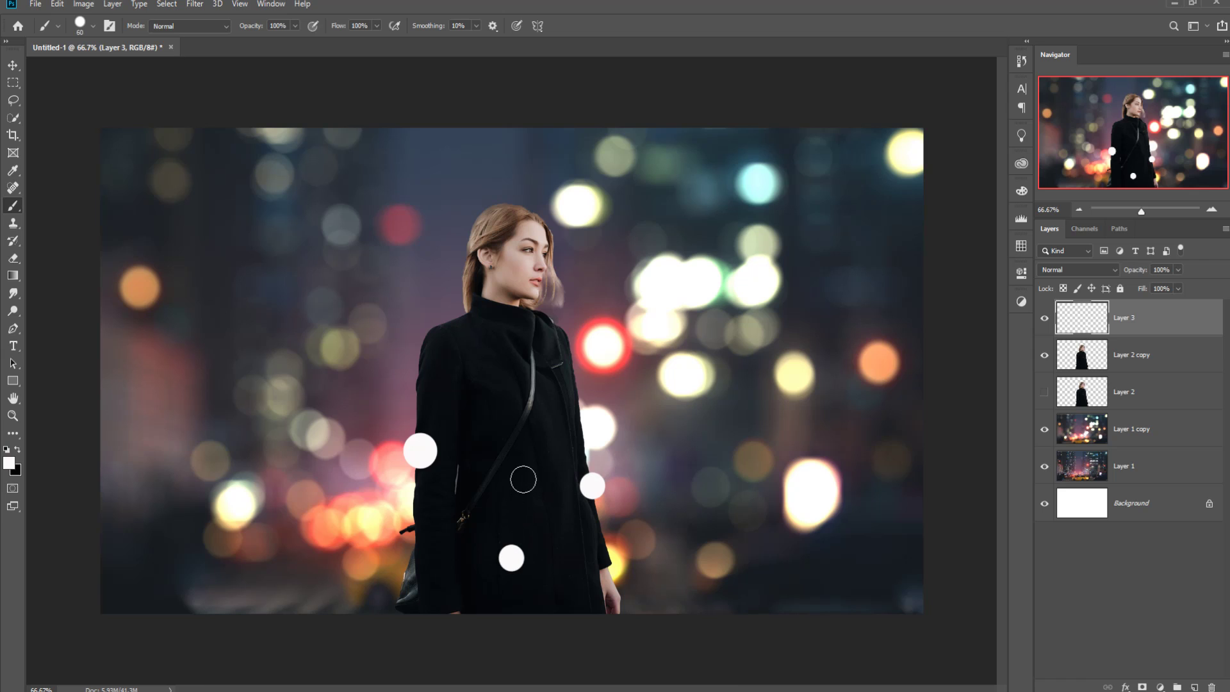
pyautogui.press('[')
pyautogui.click(520, 443)
pyautogui.click(458, 515)
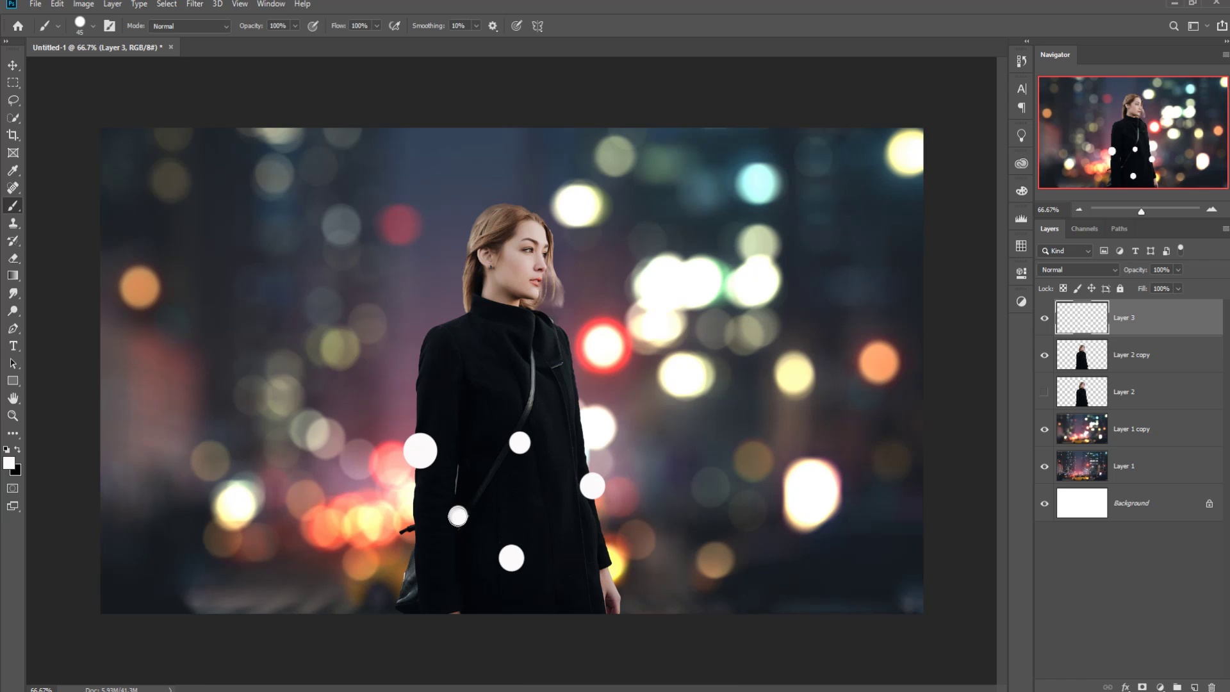
pyautogui.press('[')
pyautogui.click(337, 518)
pyautogui.click(344, 583)
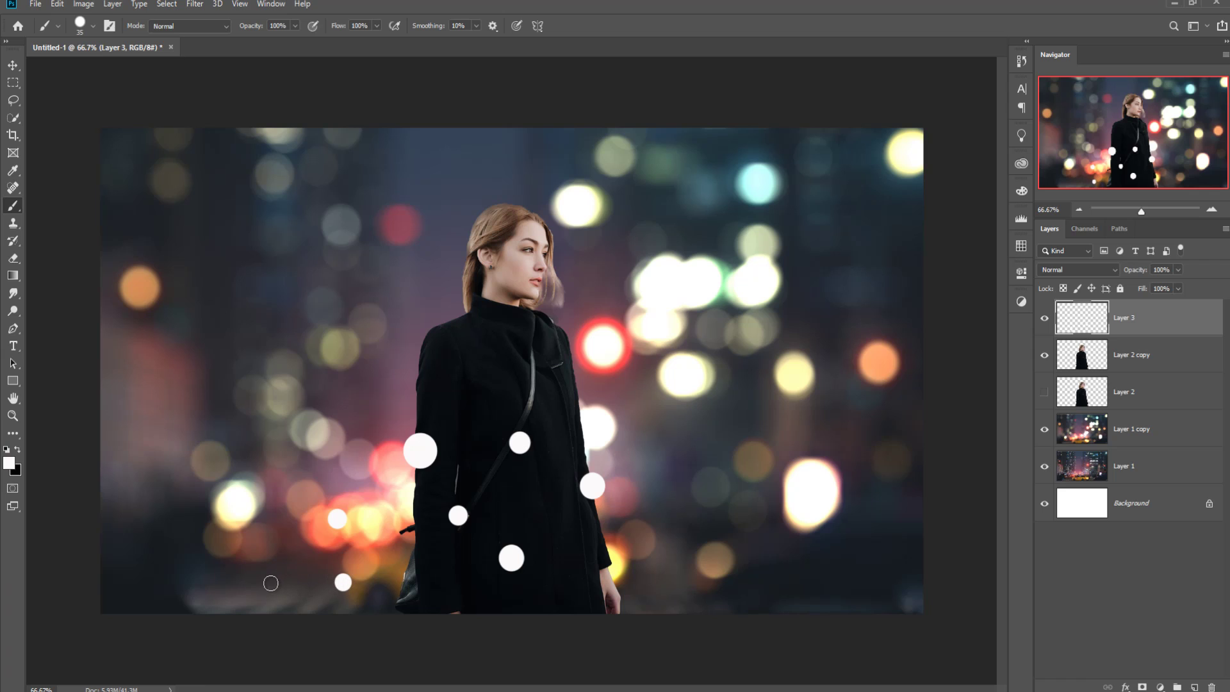
pyautogui.click(270, 582)
pyautogui.press('[')
pyautogui.click(212, 474)
pyautogui.press(']')
pyautogui.press(']')
pyautogui.click(289, 413)
pyautogui.click(184, 574)
# Scatter more white dots across the right side, far left edge and bottom.
pyautogui.press(']')
pyautogui.press(']')
pyautogui.press(']')
pyautogui.click(599, 561)
pyautogui.click(711, 599)
pyautogui.click(687, 511)
pyautogui.press(']')
pyautogui.click(642, 392)
pyautogui.press(']')
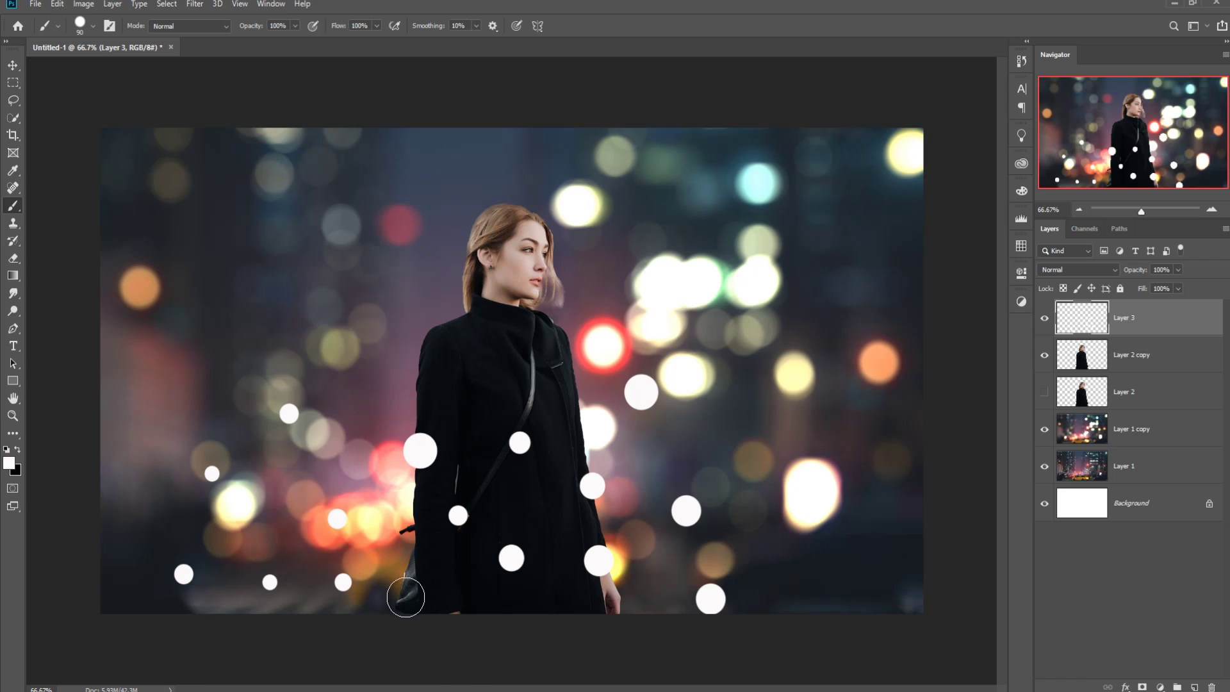
pyautogui.click(406, 594)
pyautogui.click(804, 578)
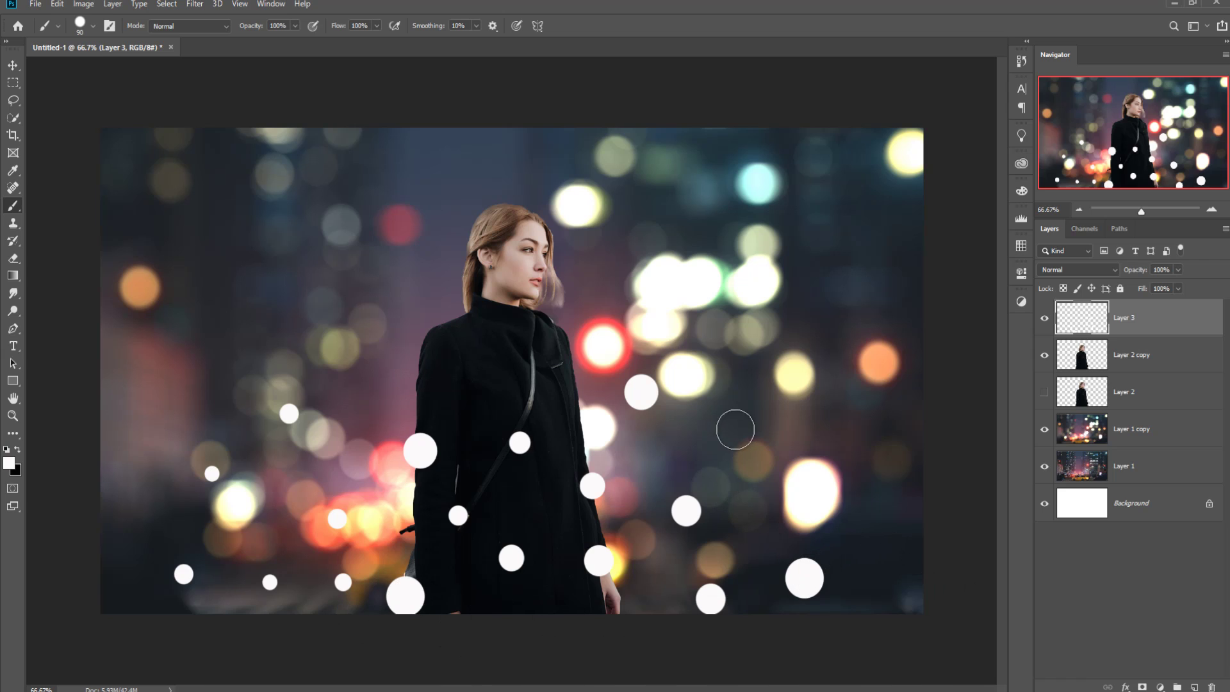
pyautogui.click(735, 428)
pyautogui.click(661, 431)
pyautogui.press('[')
pyautogui.press('[')
pyautogui.press('[')
pyautogui.click(860, 450)
pyautogui.click(771, 499)
pyautogui.click(890, 543)
pyautogui.click(849, 412)
pyautogui.click(158, 419)
pyautogui.click(129, 553)
pyautogui.click(224, 600)
pyautogui.click(112, 466)
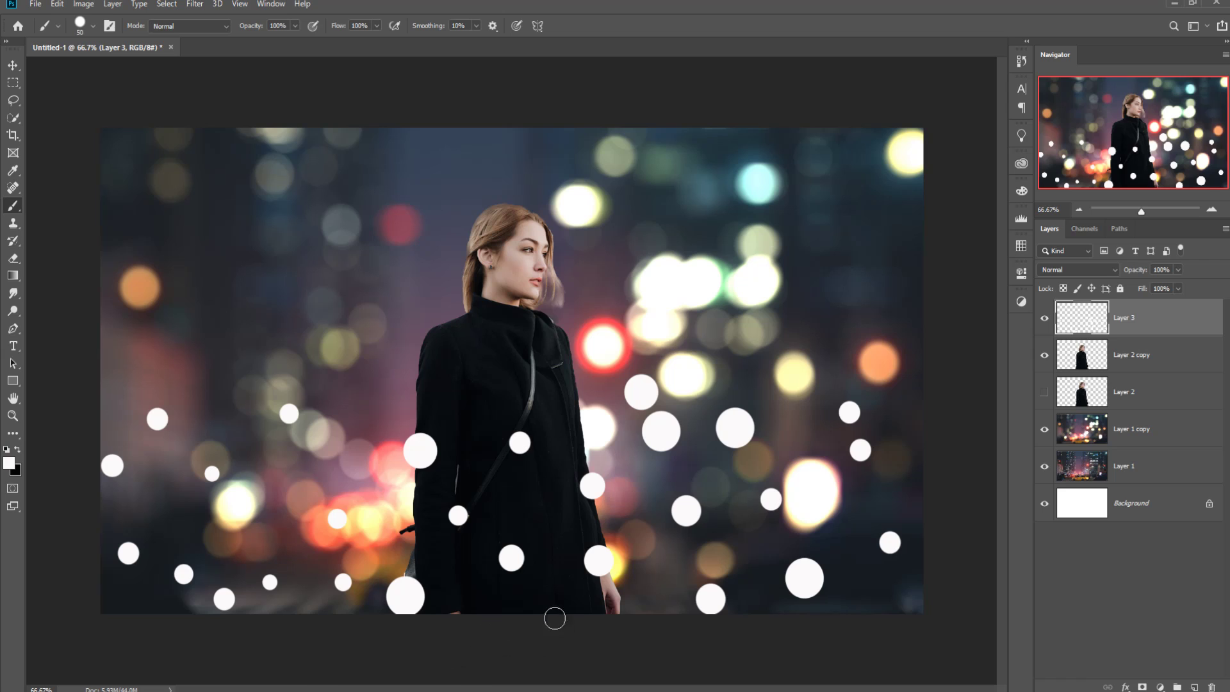
pyautogui.click(543, 607)
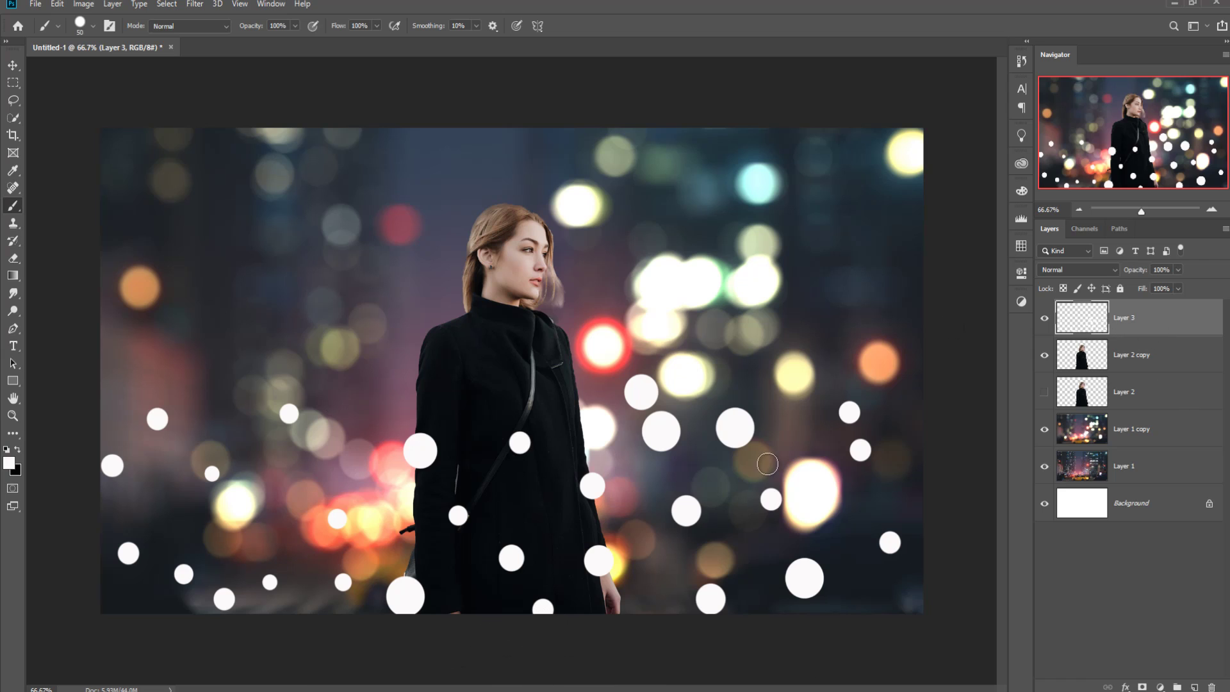
# Motion-blur the white dots on Layer 3 at angle 32, distance 15.
pyautogui.click(195, 5)
pyautogui.moveTo(250, 156)
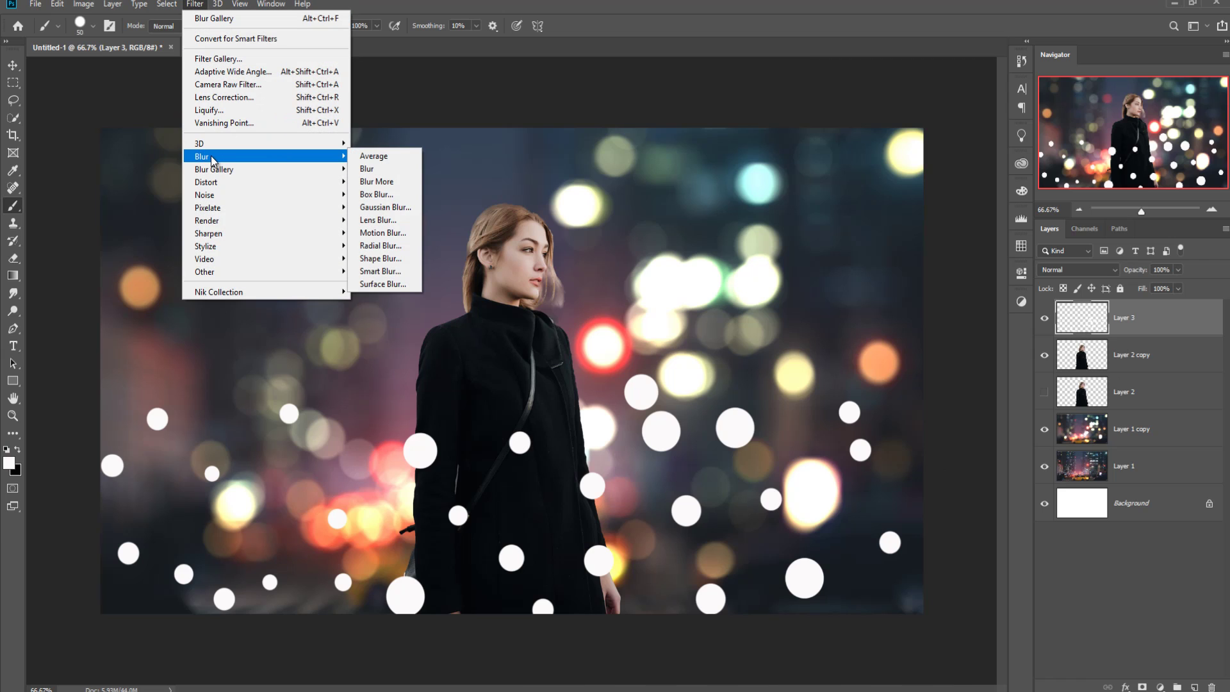
pyautogui.click(383, 232)
pyautogui.moveTo(581, 374); pyautogui.dragTo(528, 375)
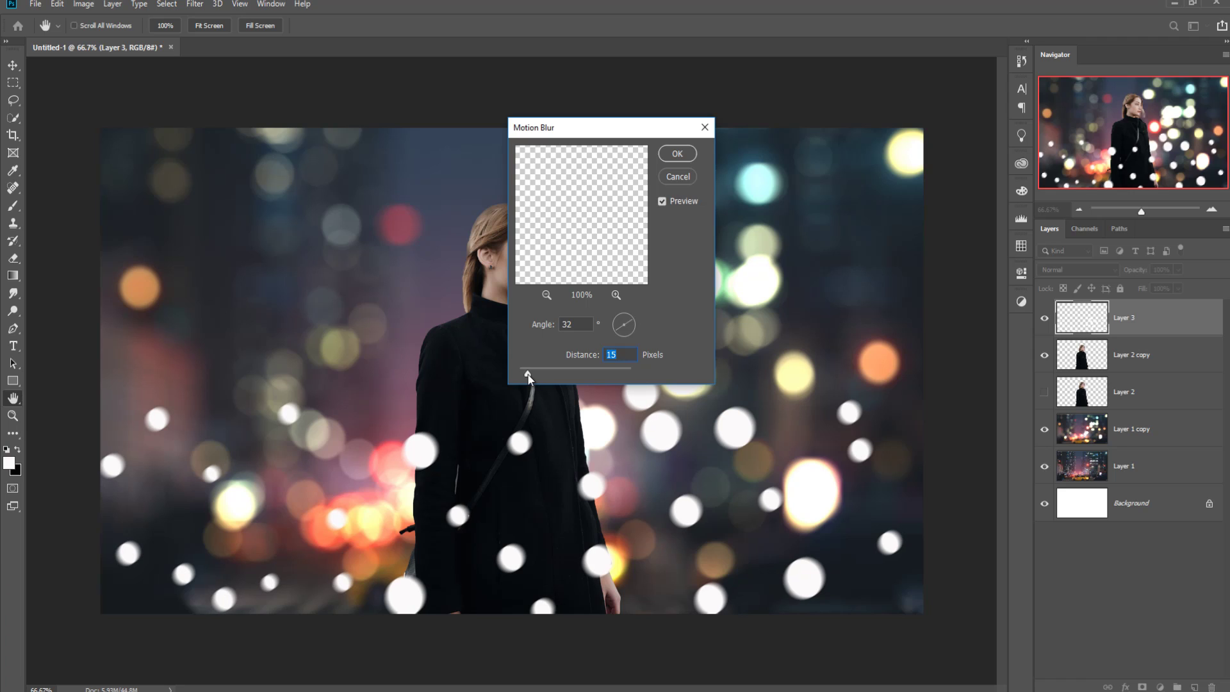
pyautogui.click(677, 163)
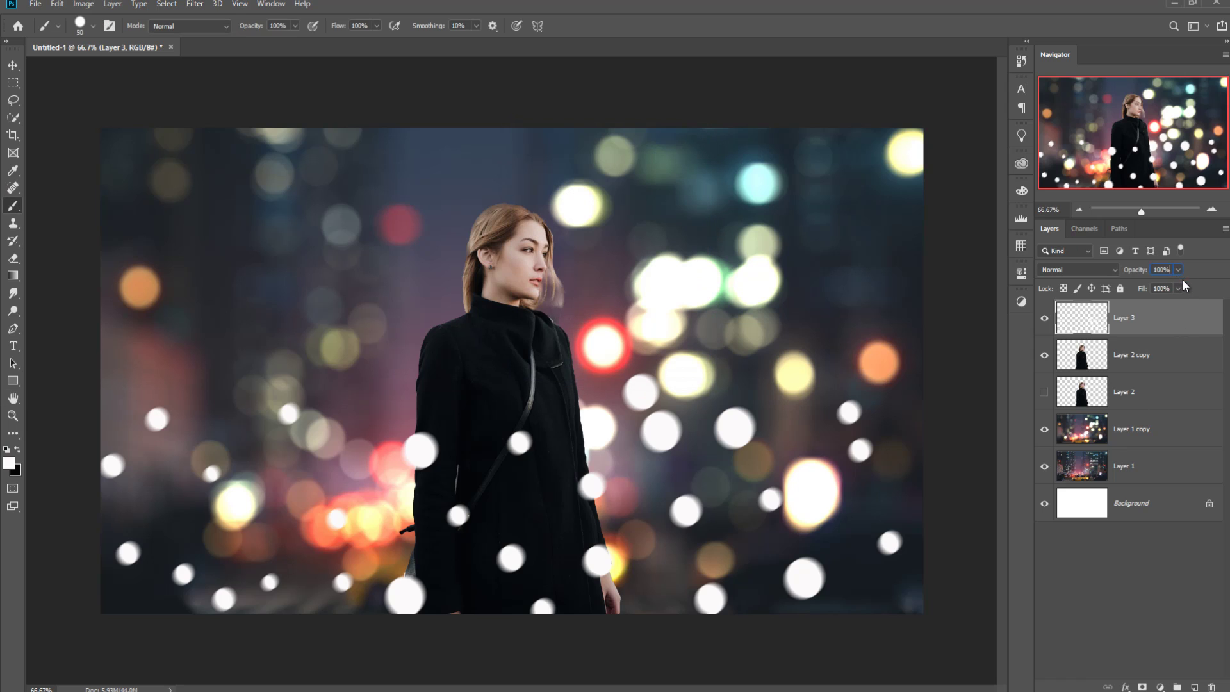
# Lower Layer 3's fill to 40% so the dots become translucent.
pyautogui.click(1178, 289)
pyautogui.moveTo(1177, 305); pyautogui.dragTo(1142, 305)
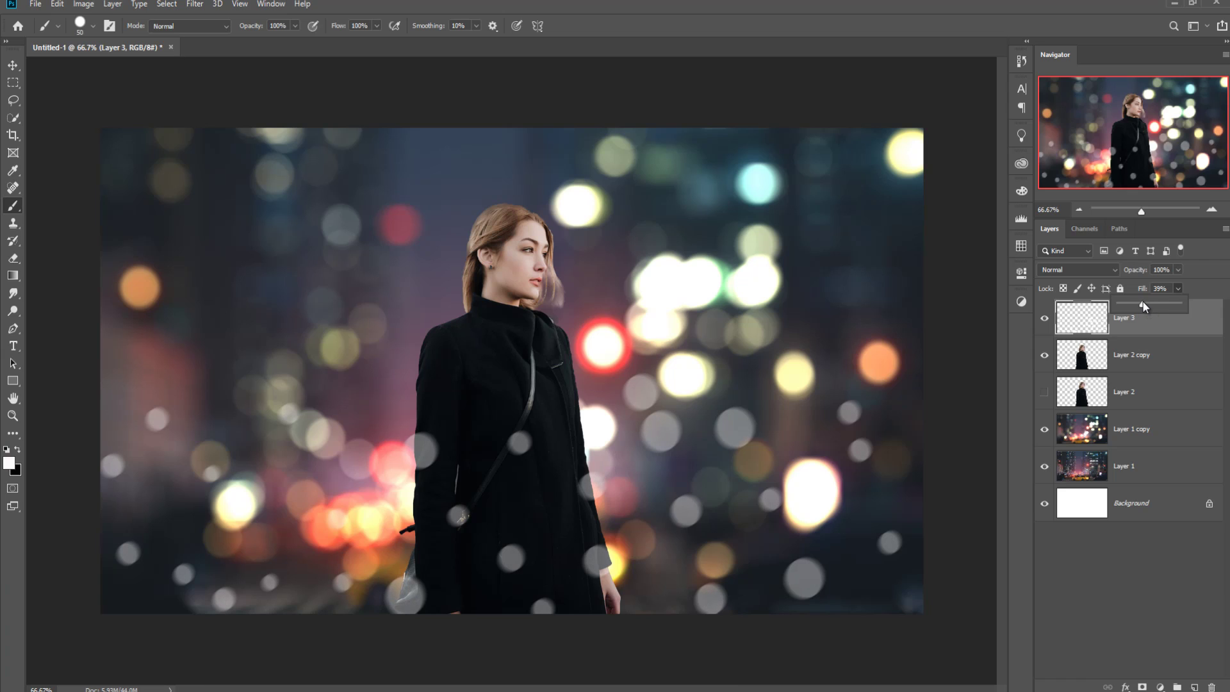
pyautogui.click(1144, 361)
pyautogui.click(1137, 323)
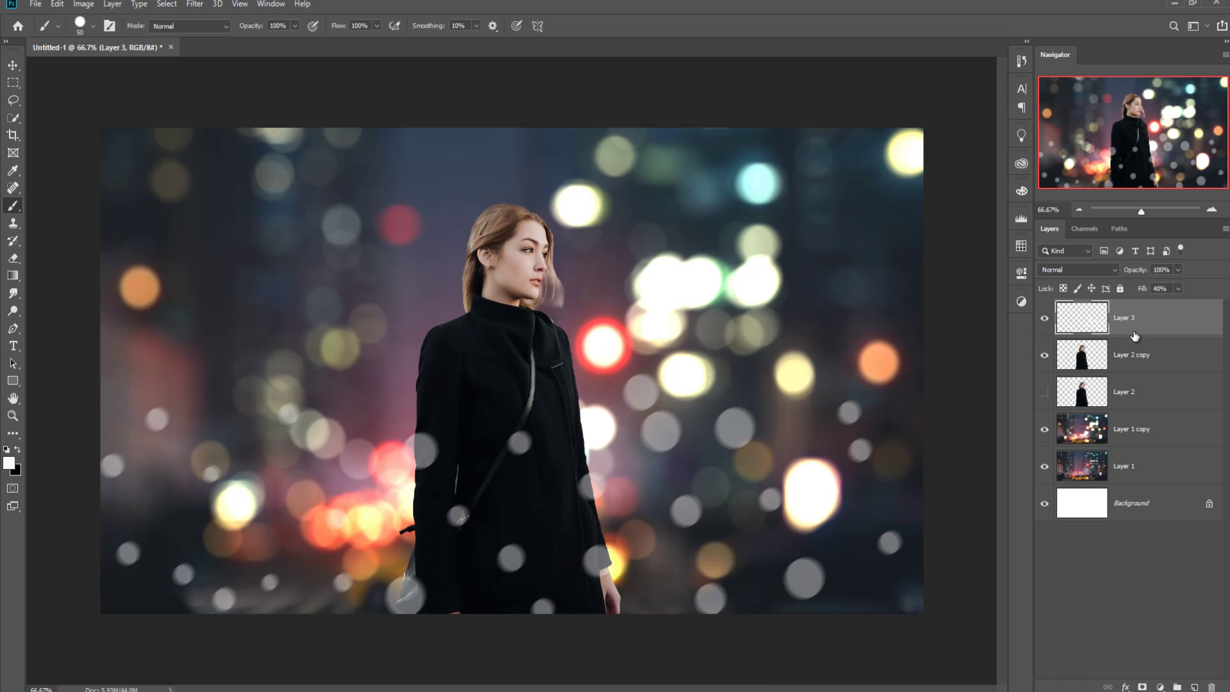
pyautogui.click(1161, 687)
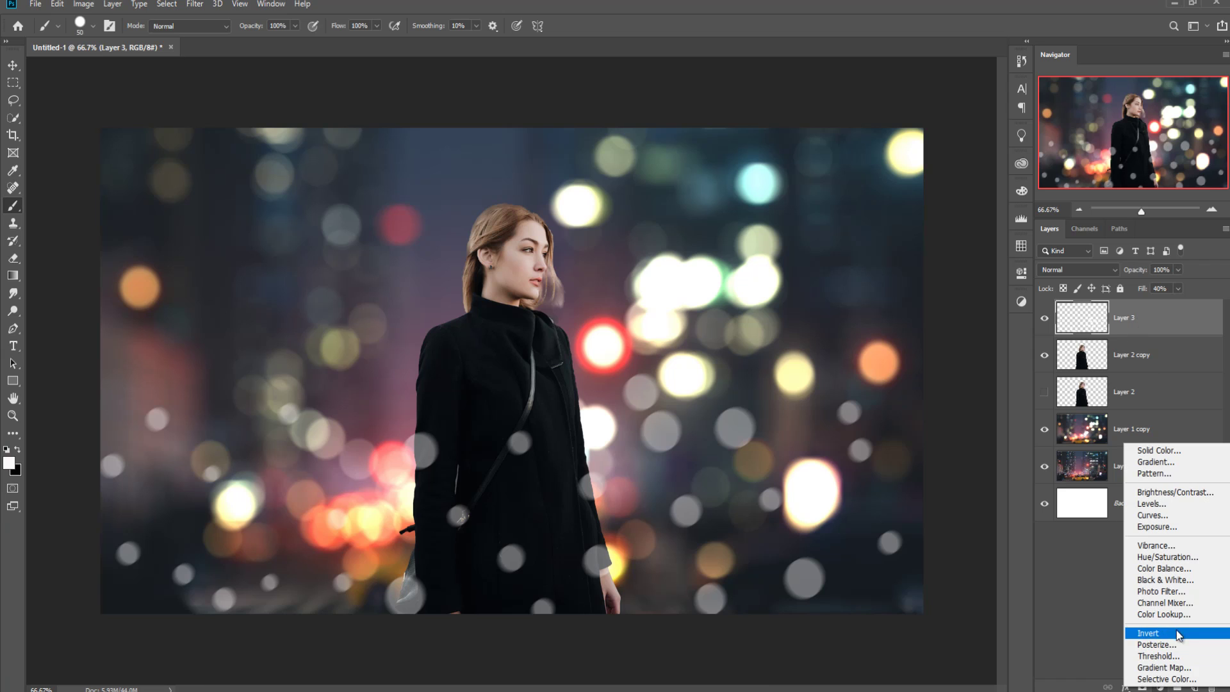
# Add a Hue/Saturation layer clipped to Layer 3, colorized at hue 76, saturation 85, lightness +52.
pyautogui.click(1167, 552)
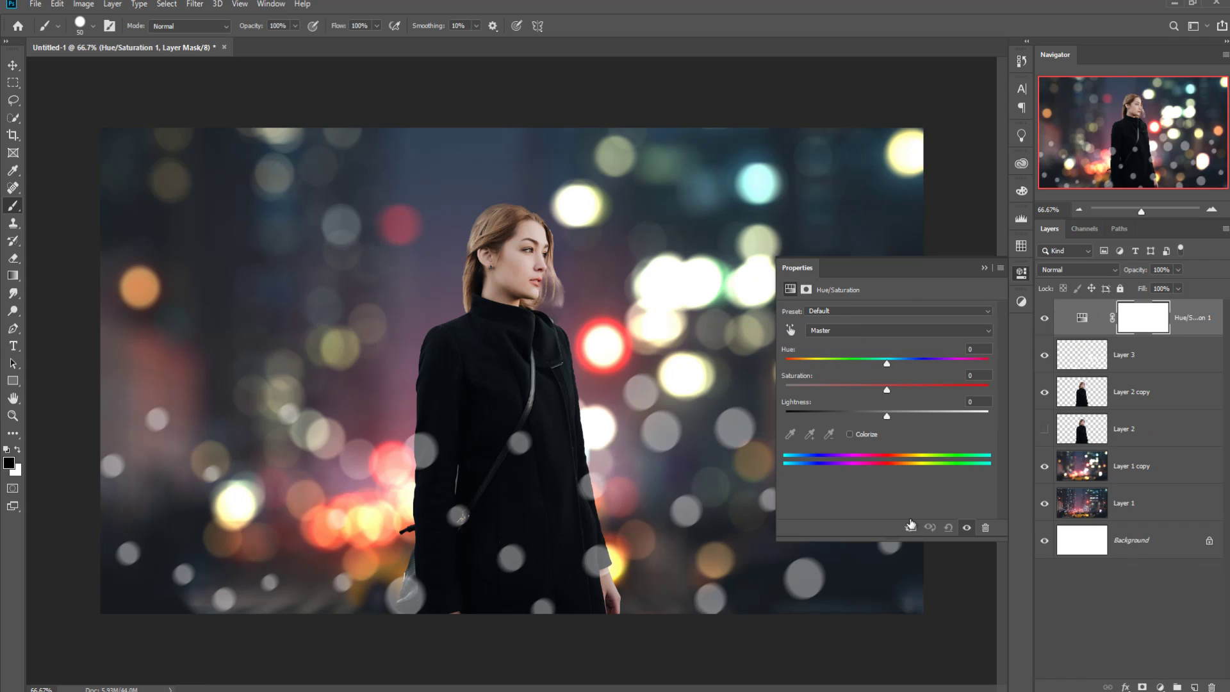
pyautogui.click(911, 527)
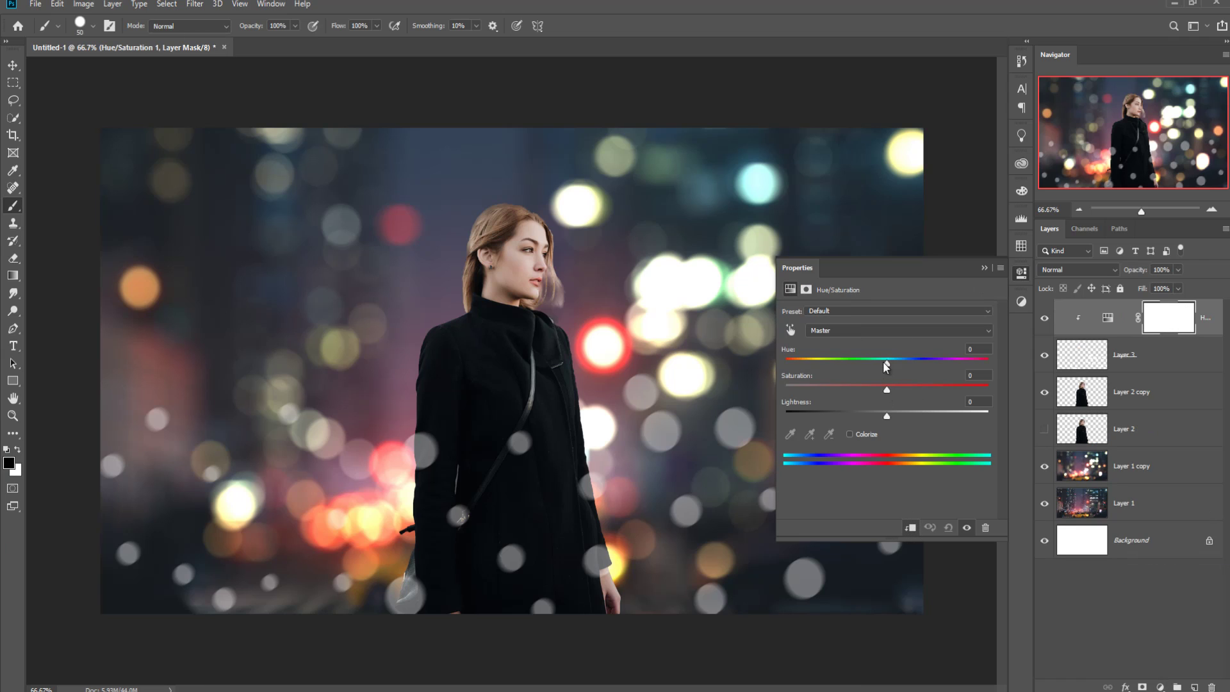
pyautogui.click(850, 433)
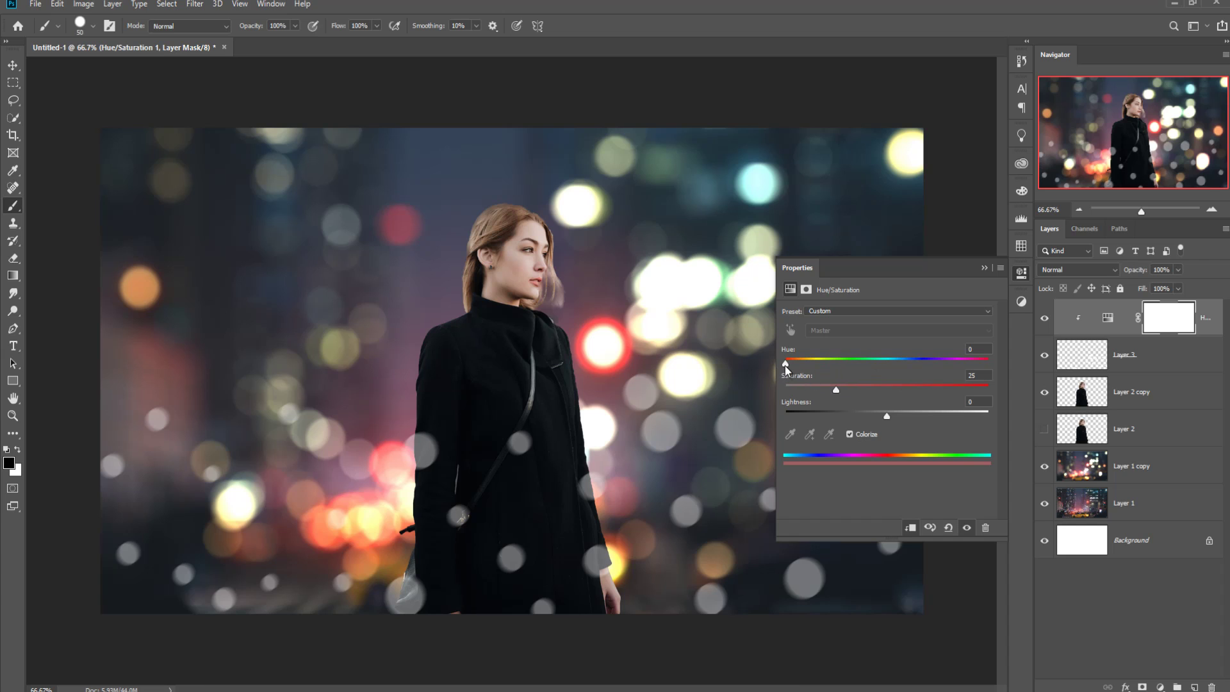
pyautogui.moveTo(786, 363); pyautogui.dragTo(804, 363)
pyautogui.moveTo(887, 415); pyautogui.dragTo(940, 415)
pyautogui.moveTo(836, 389)
pyautogui.mouseDown()
pyautogui.moveTo(894, 389)
pyautogui.moveTo(828, 363)
pyautogui.mouseUp()
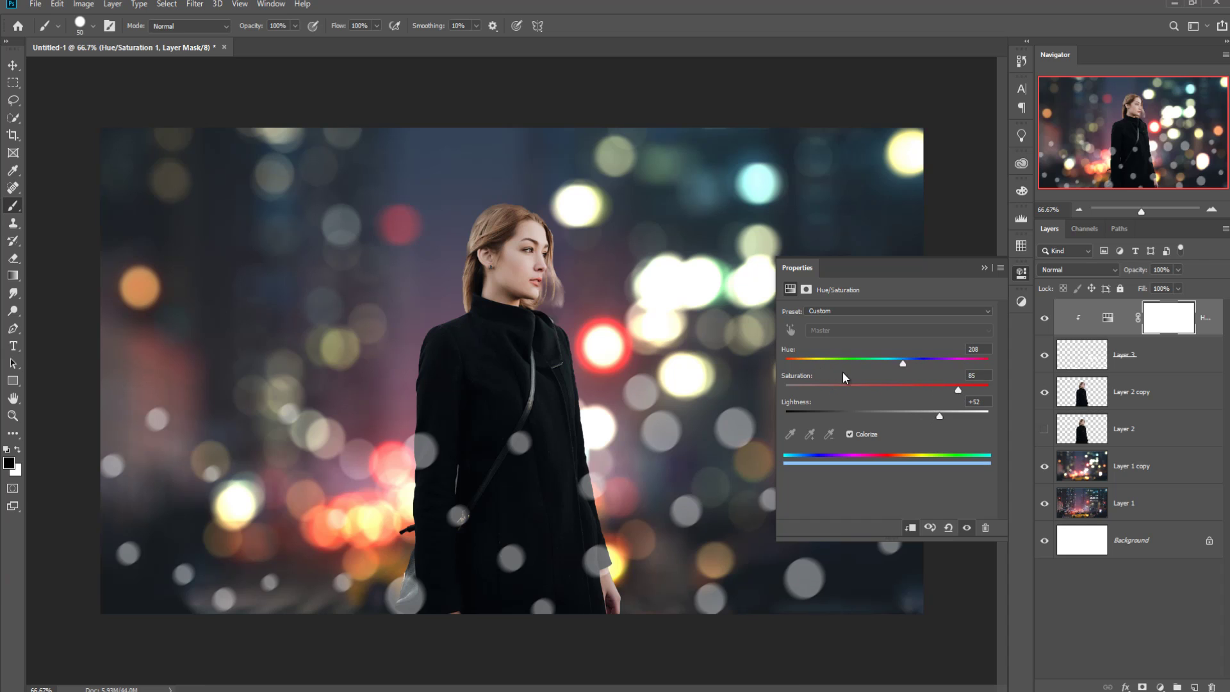
# Delete the Hue/Saturation adjustment layer above the dot layer.
pyautogui.click(986, 268)
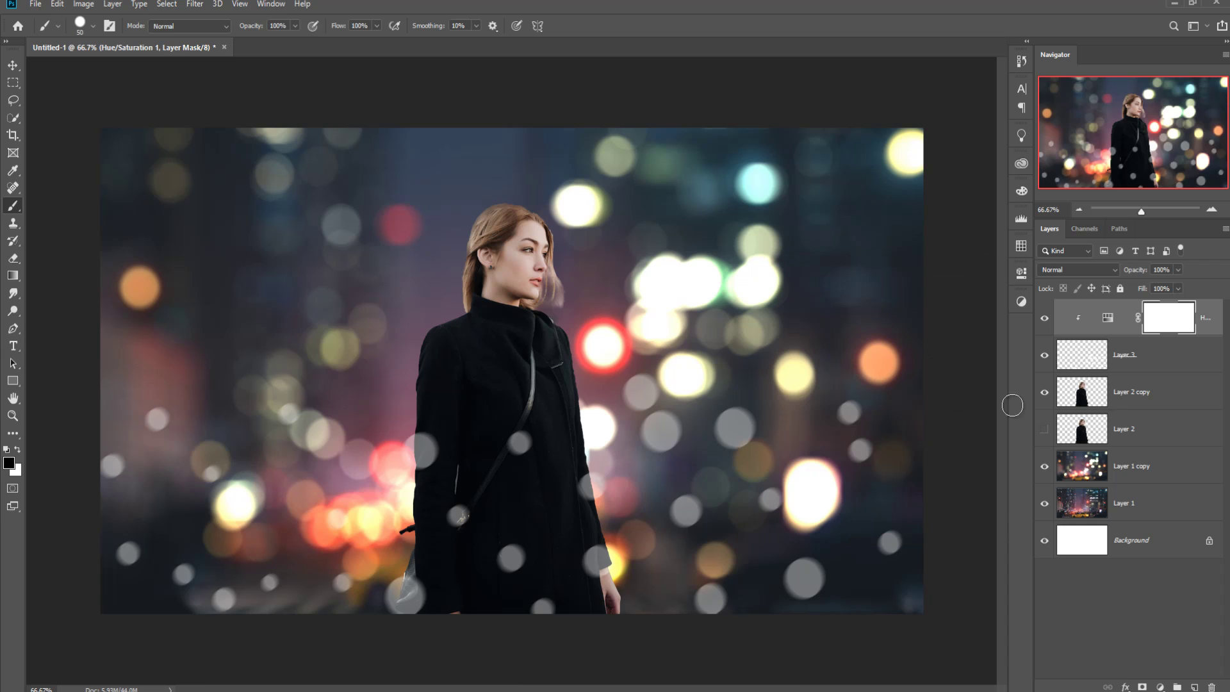
pyautogui.press('x')
pyautogui.click(1193, 352)
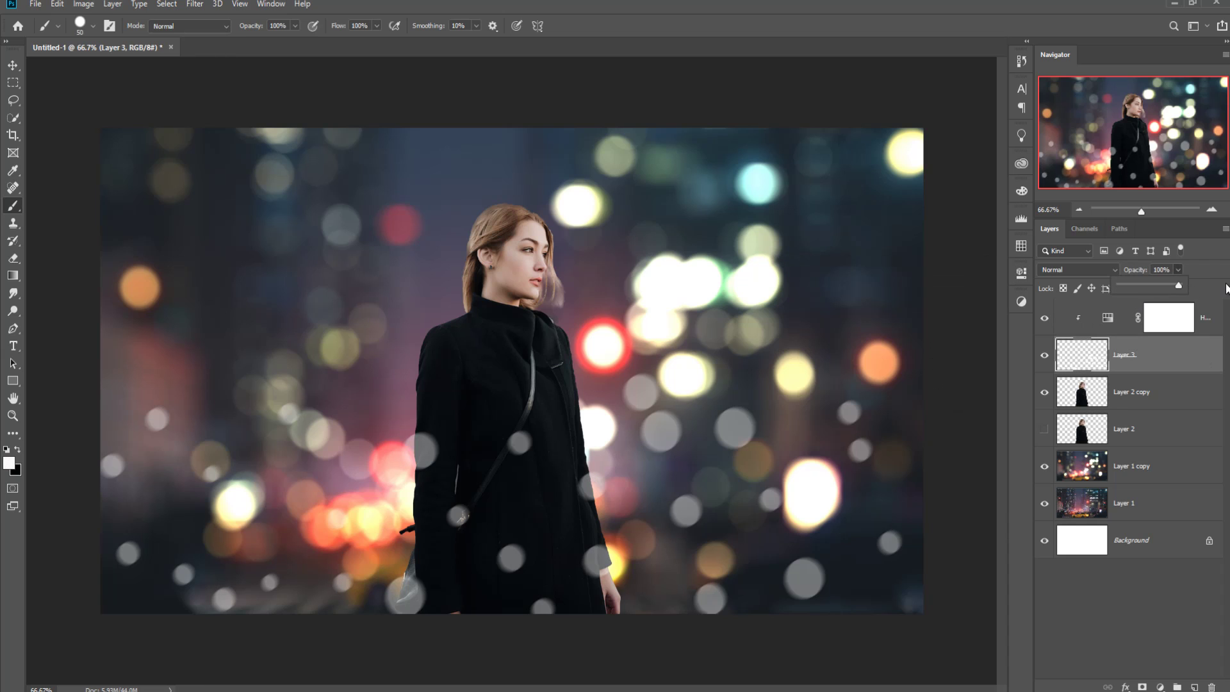
pyautogui.click(1181, 323)
pyautogui.press('x')
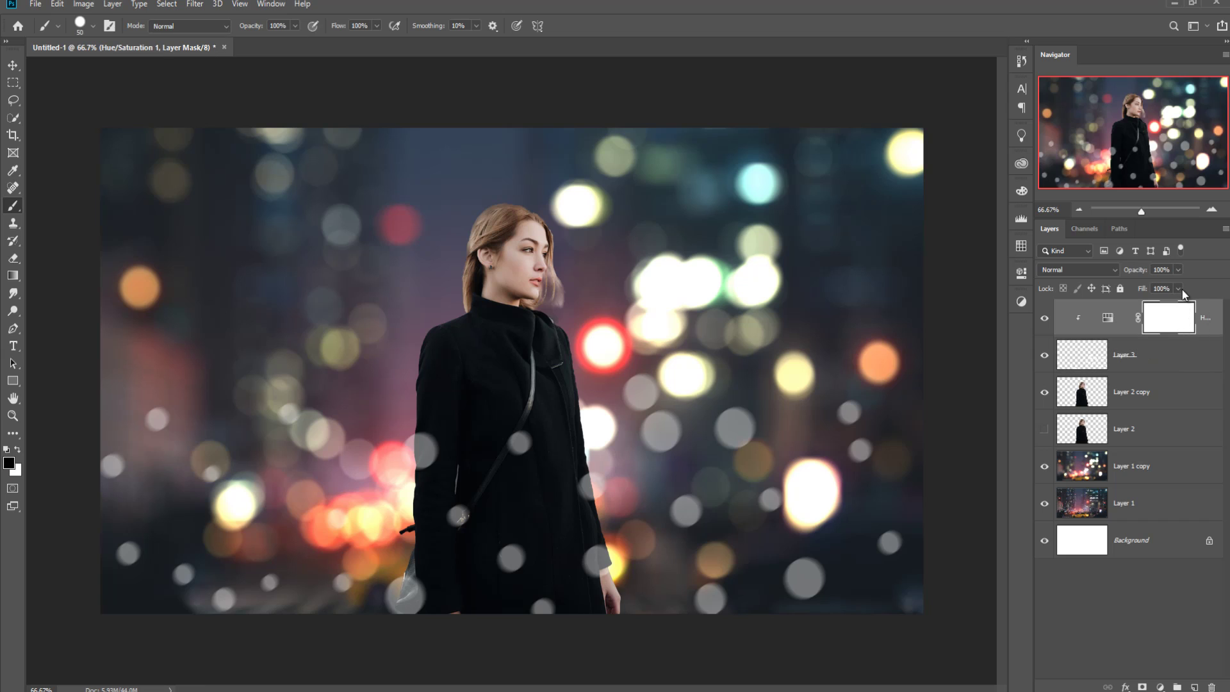
pyautogui.click(1213, 320)
pyautogui.press('x')
pyautogui.press('Delete')
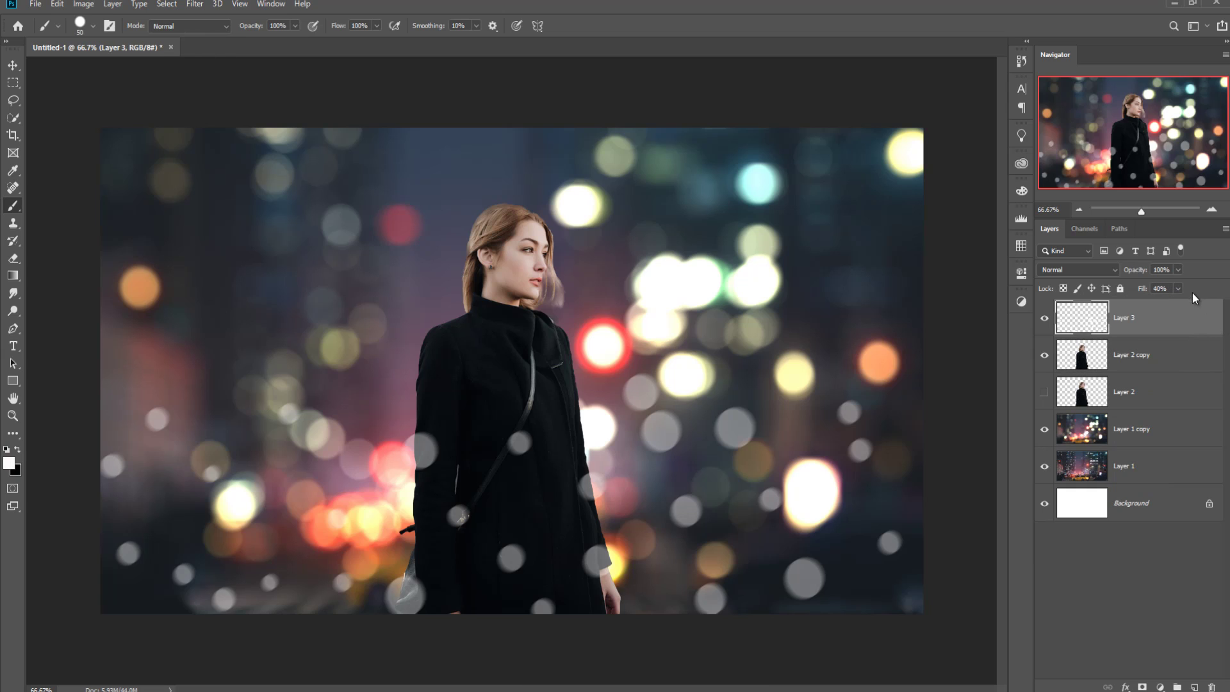
# Restore Layer 3's fill to 100% and set its blend mode to Overlay.
pyautogui.click(1176, 290)
pyautogui.moveTo(1175, 306); pyautogui.dragTo(1218, 305)
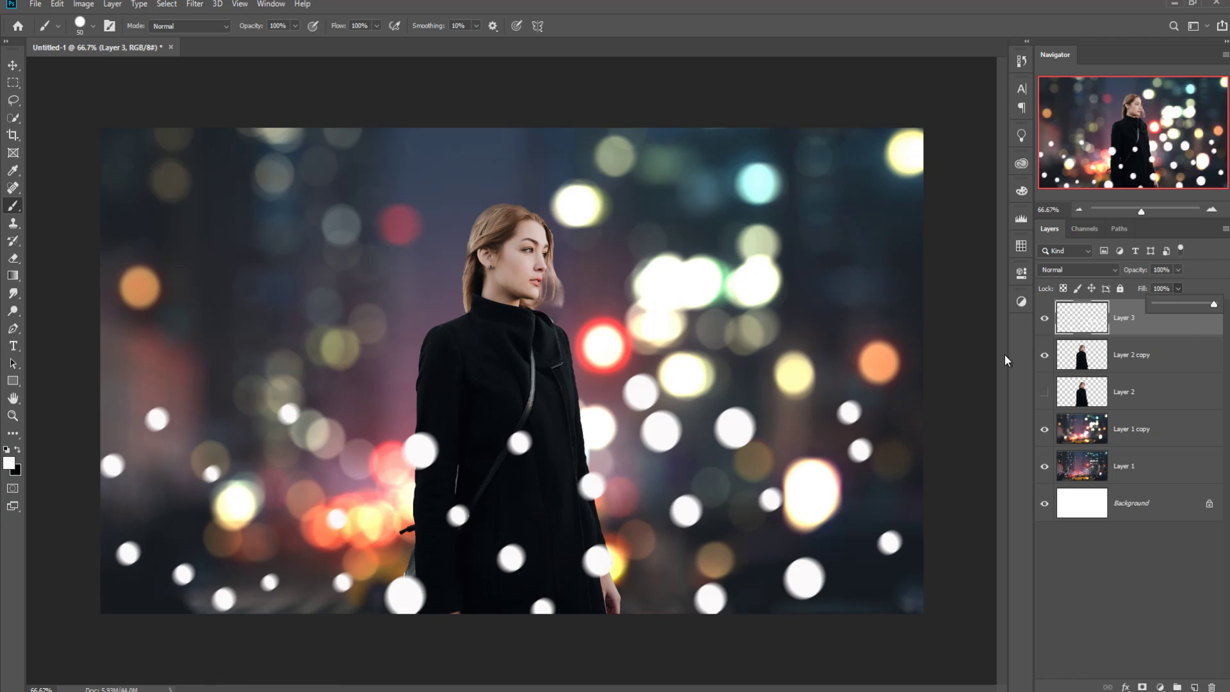
pyautogui.click(191, 6)
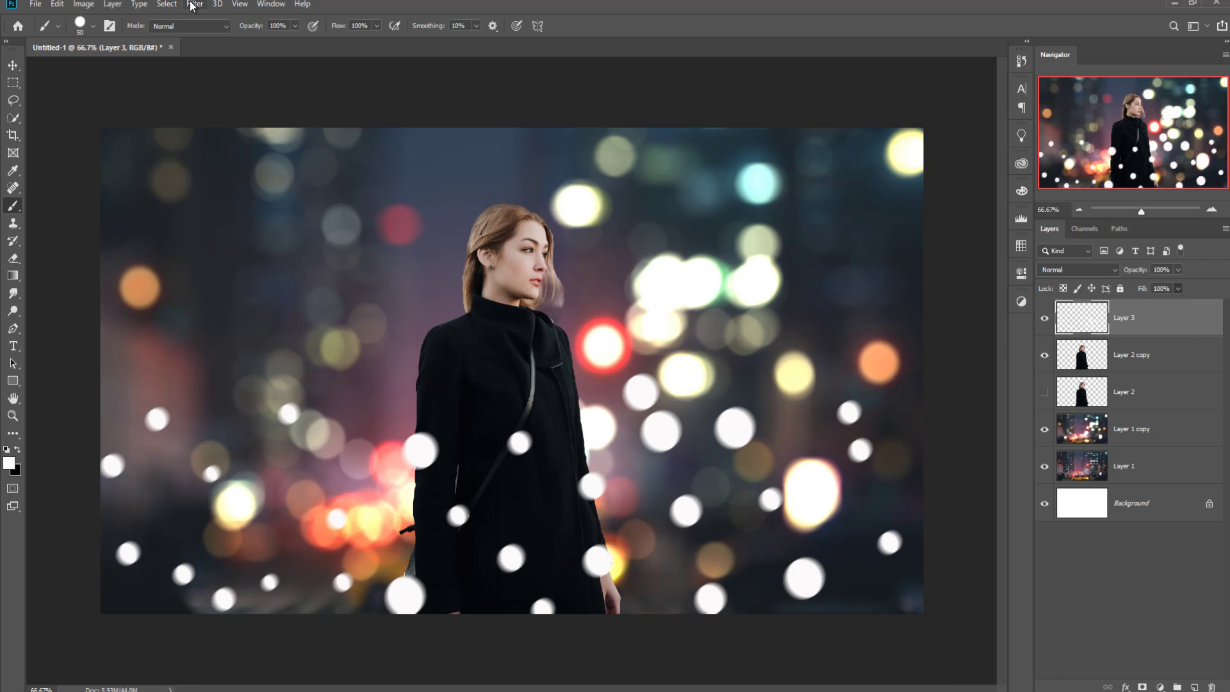
pyautogui.click(1058, 269)
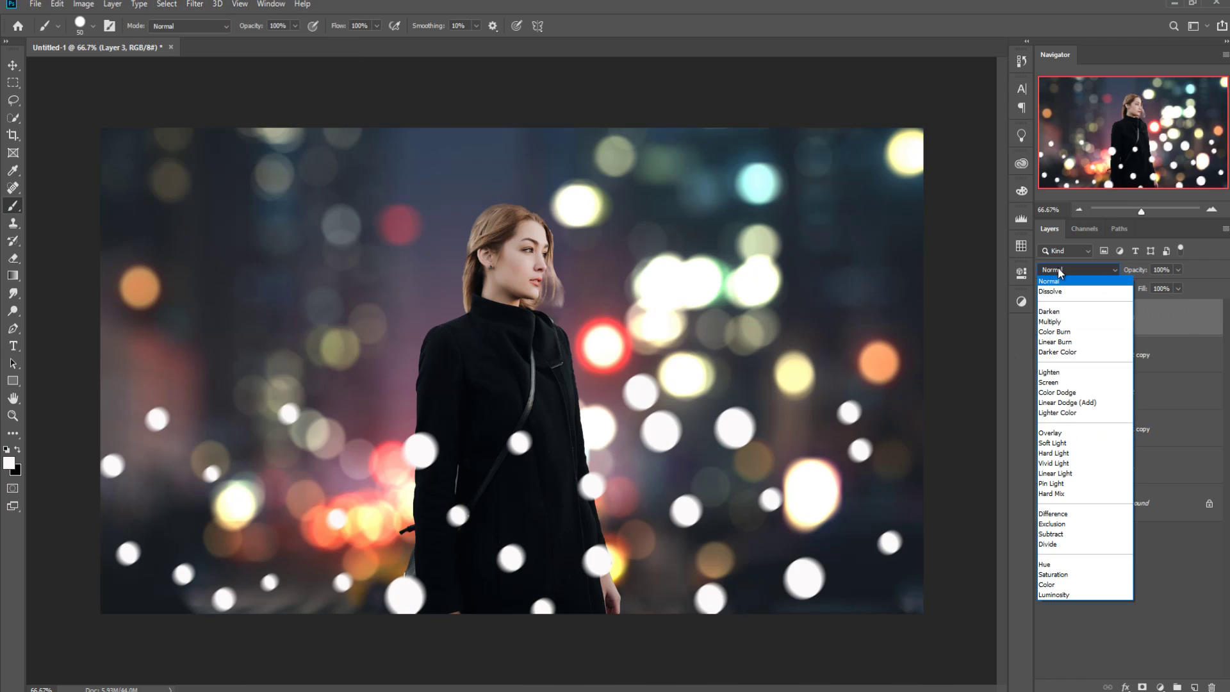
pyautogui.click(1057, 436)
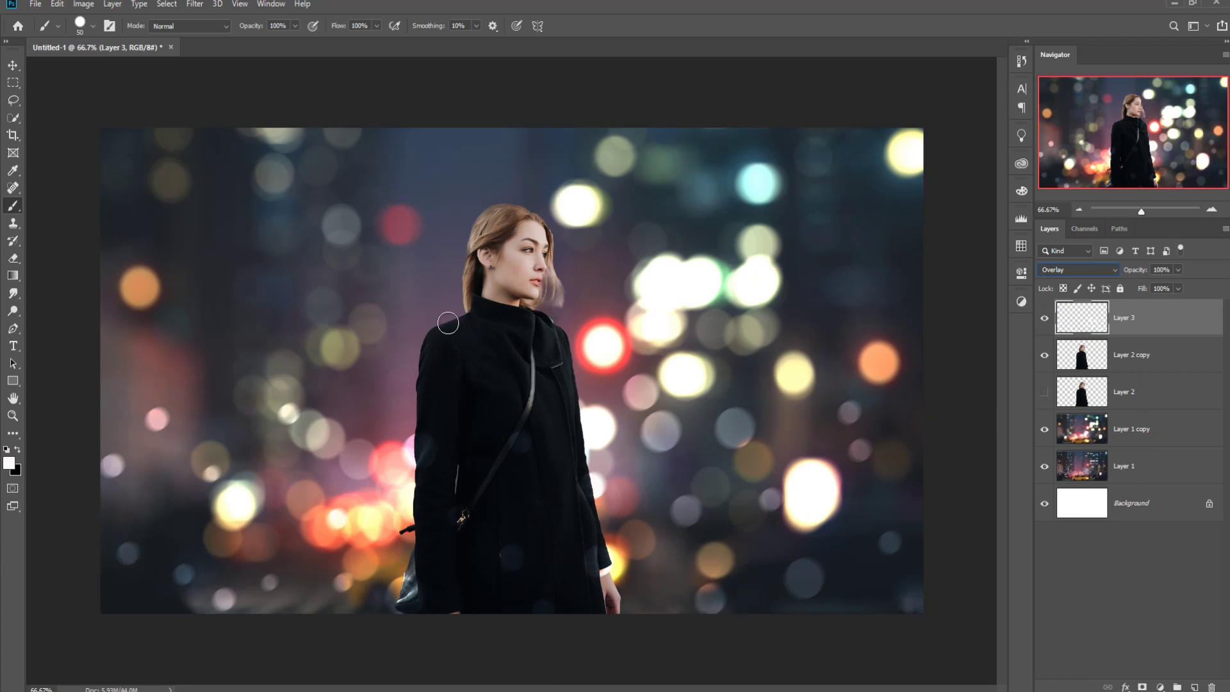
pyautogui.click(12, 66)
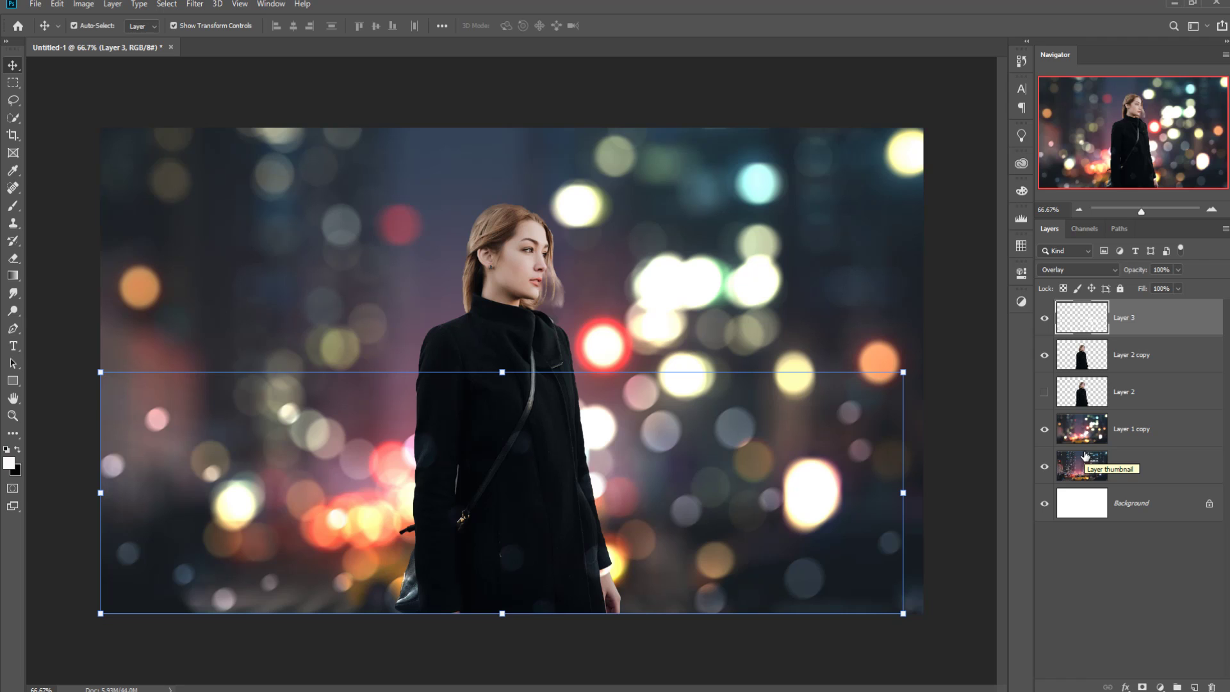
# Smudge the hair strands beside the right side of the face on Layer 2 copy.
pyautogui.click(1077, 372)
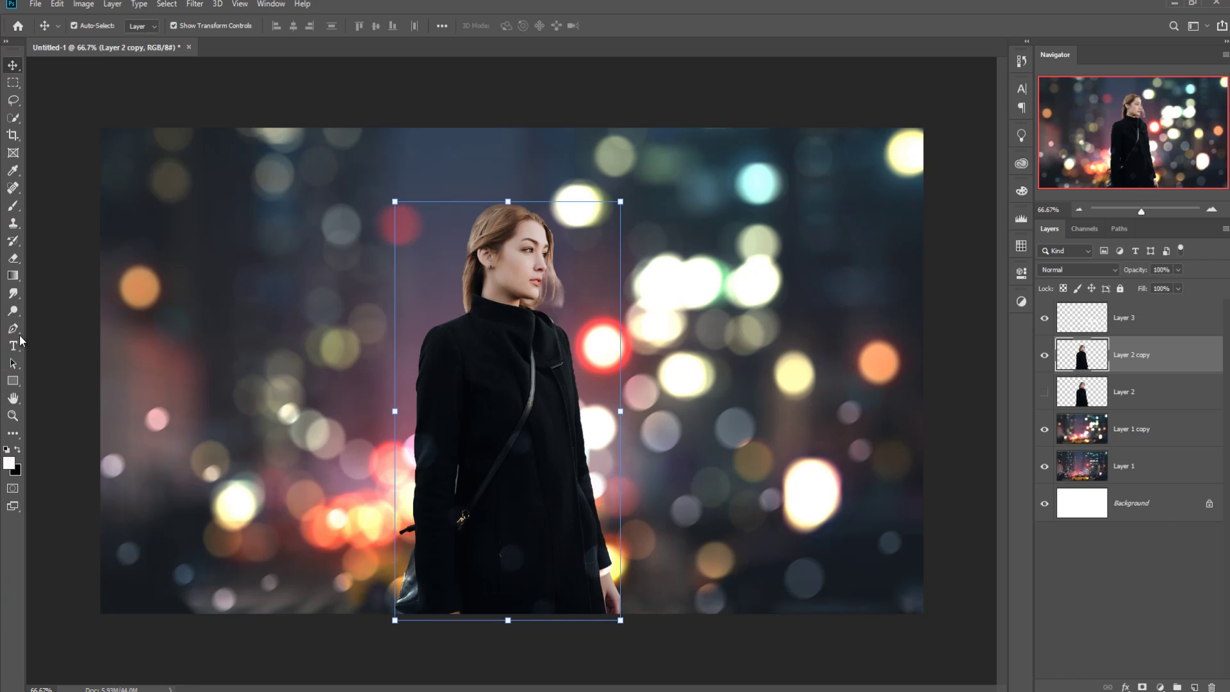
pyautogui.click(12, 292)
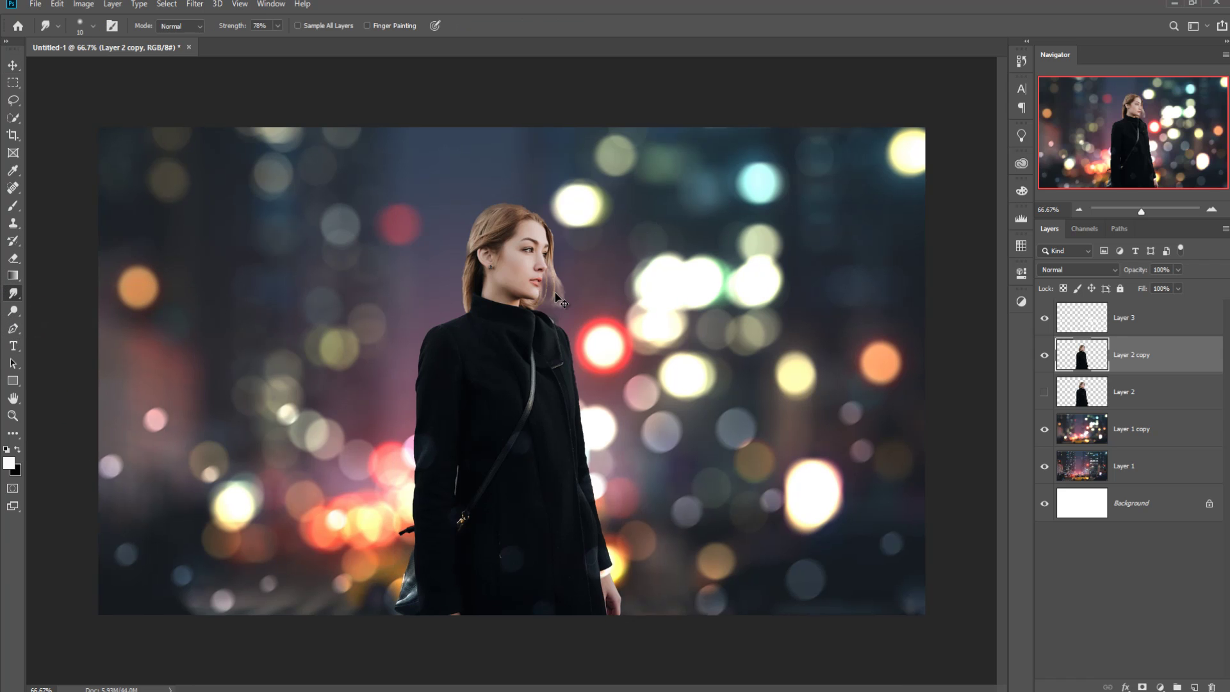
pyautogui.scroll(4, 557, 298)
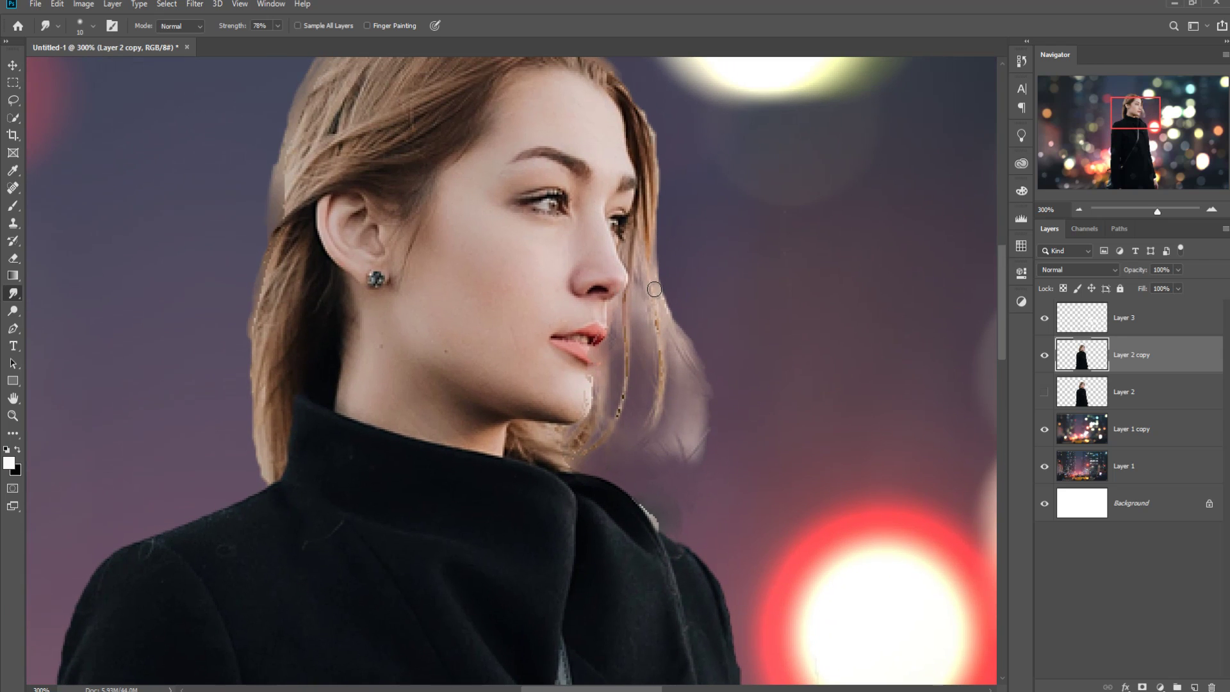
pyautogui.press('[')
pyautogui.press('[')
pyautogui.press('[')
pyautogui.moveTo(660, 301); pyautogui.dragTo(692, 425)
pyautogui.moveTo(669, 325)
pyautogui.mouseDown()
pyautogui.moveTo(710, 446)
pyautogui.moveTo(688, 493)
pyautogui.moveTo(657, 481)
pyautogui.mouseUp()
pyautogui.moveTo(679, 410); pyautogui.dragTo(666, 513)
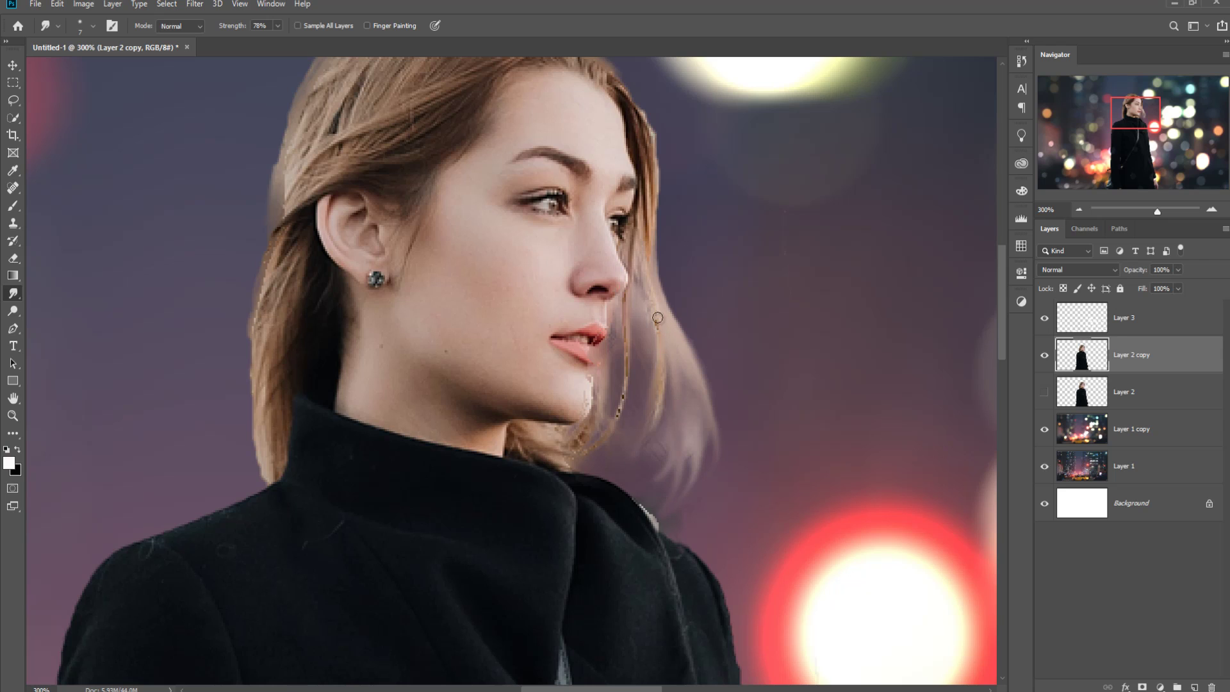
pyautogui.moveTo(657, 301); pyautogui.dragTo(632, 417)
pyautogui.moveTo(633, 317); pyautogui.dragTo(618, 436)
pyautogui.moveTo(647, 377); pyautogui.dragTo(648, 432)
pyautogui.moveTo(655, 240); pyautogui.dragTo(647, 314)
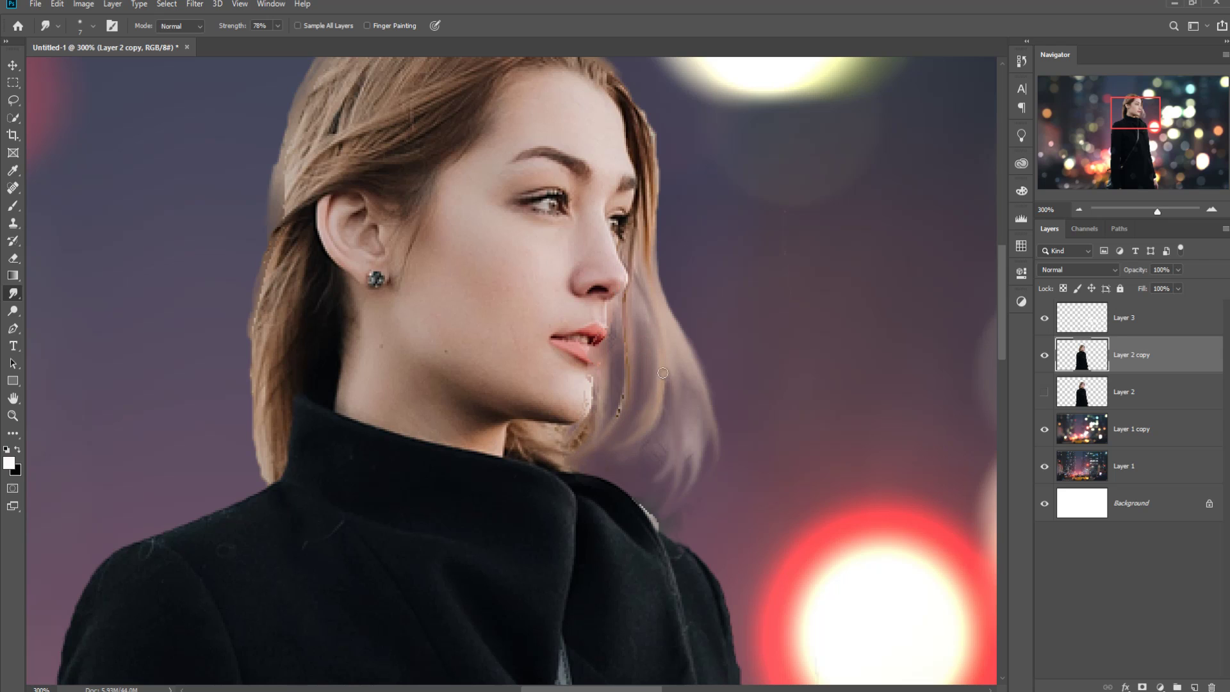
pyautogui.moveTo(666, 368); pyautogui.dragTo(656, 485)
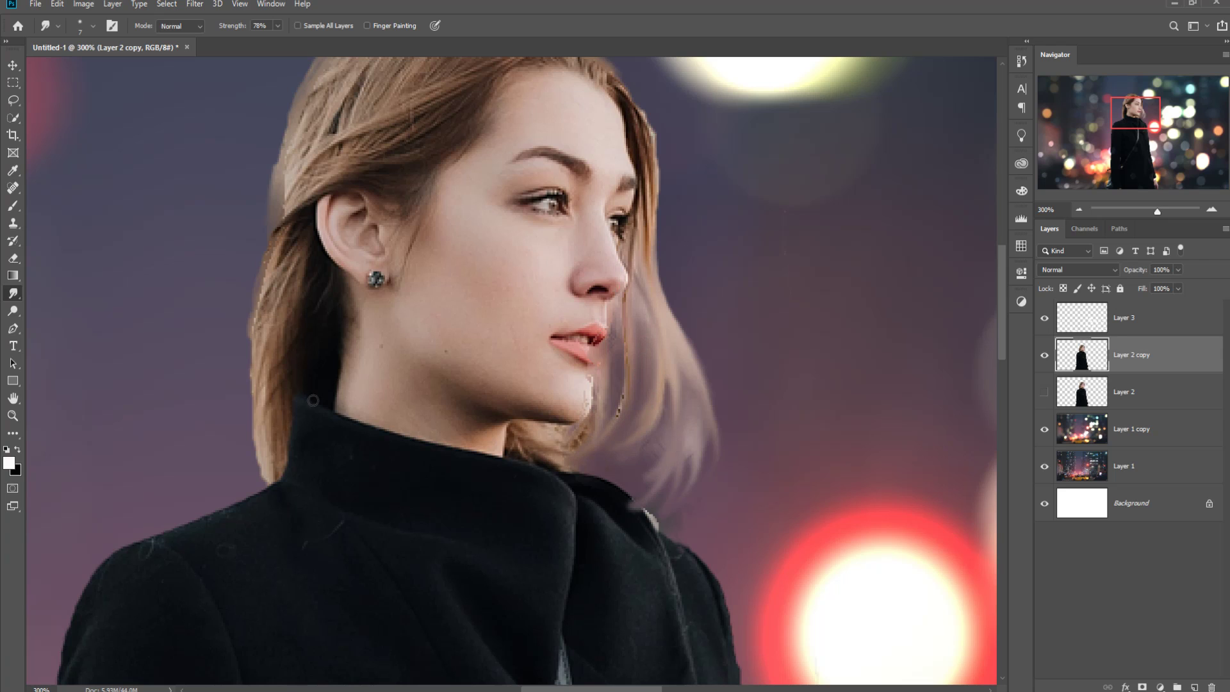
# Smudge the left hair edge and crown into soft strands, then fit the composite on screen.
pyautogui.moveTo(292, 105); pyautogui.dragTo(257, 239)
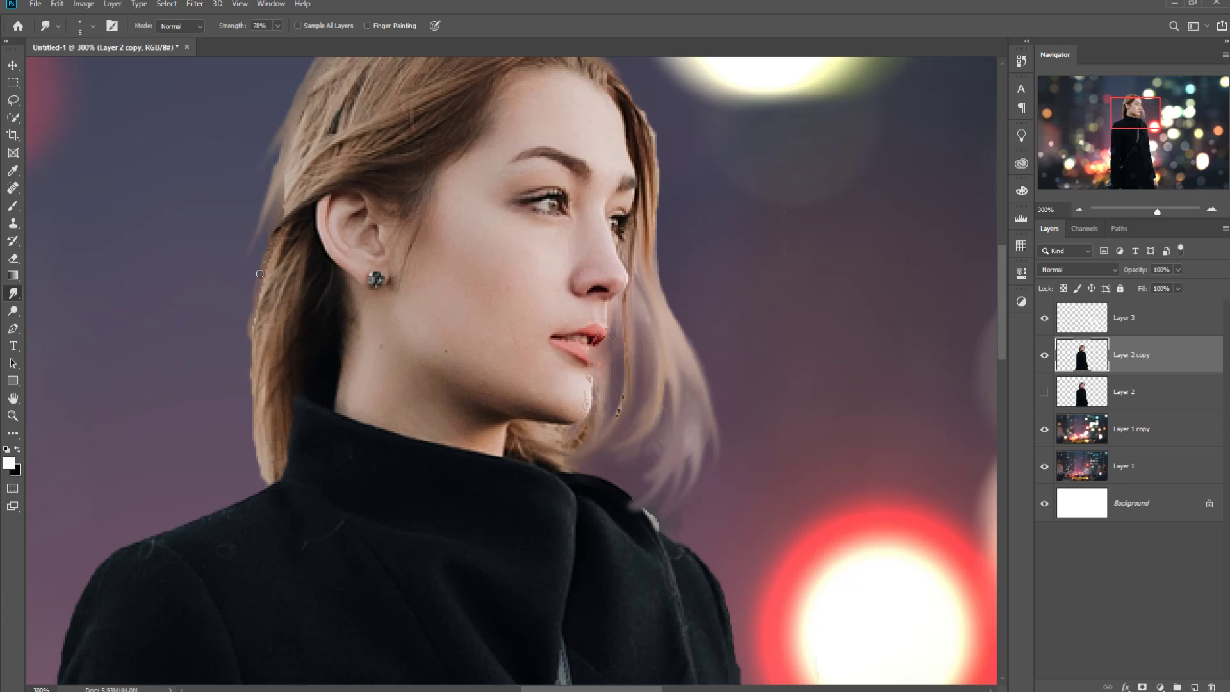
pyautogui.moveTo(253, 334); pyautogui.dragTo(262, 489)
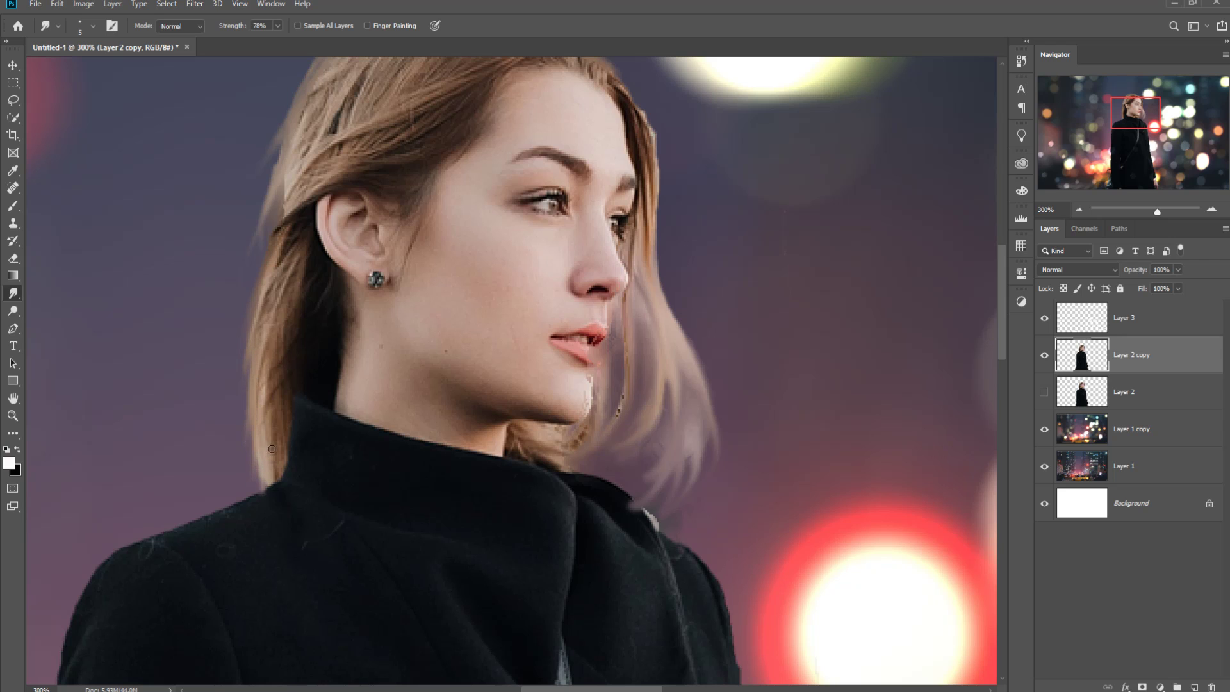
pyautogui.scroll(5, 282, 500)
pyautogui.scroll(5, 384, 449)
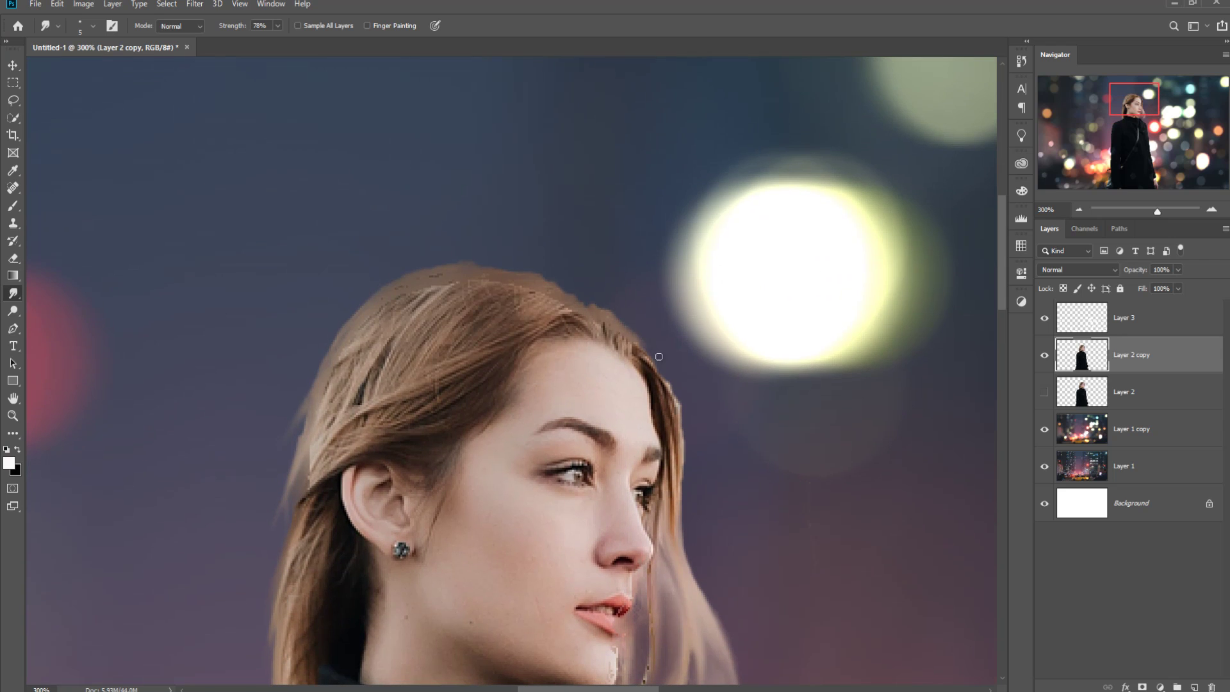
pyautogui.moveTo(649, 369)
pyautogui.mouseDown()
pyautogui.moveTo(681, 411)
pyautogui.moveTo(691, 512)
pyautogui.mouseUp()
pyautogui.moveTo(536, 274)
pyautogui.mouseDown()
pyautogui.moveTo(512, 259)
pyautogui.moveTo(473, 275)
pyautogui.mouseUp()
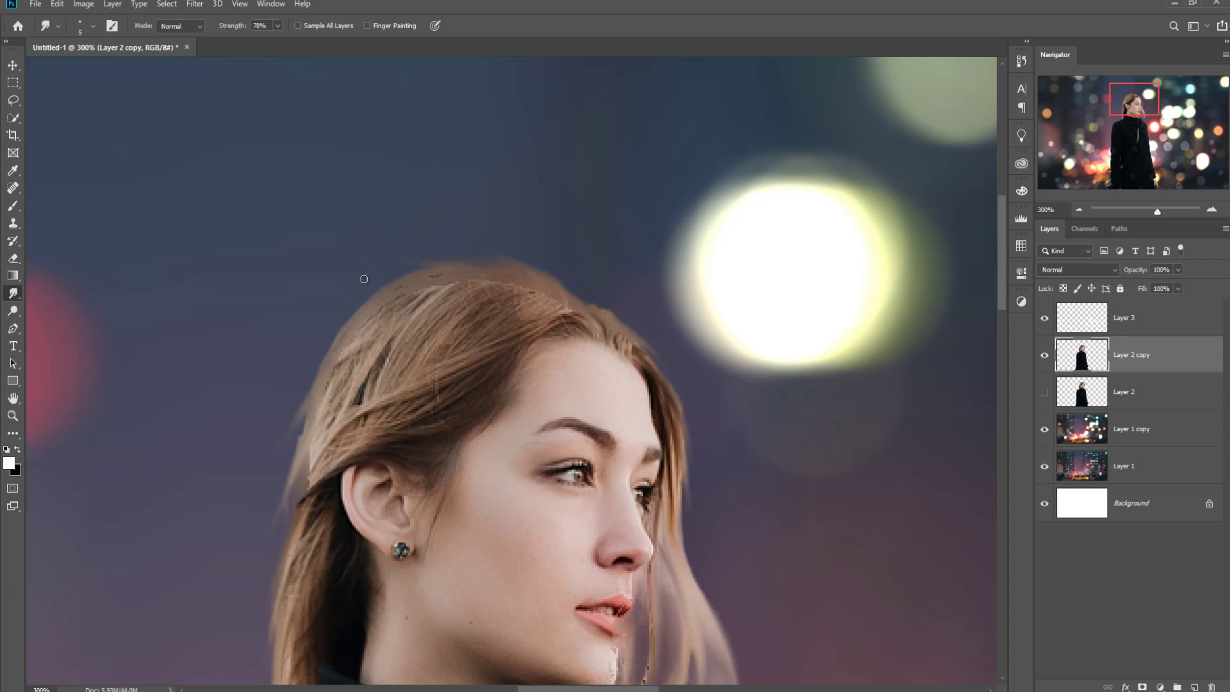
pyautogui.moveTo(387, 279)
pyautogui.mouseDown()
pyautogui.moveTo(336, 301)
pyautogui.moveTo(327, 325)
pyautogui.mouseUp()
pyautogui.moveTo(390, 293)
pyautogui.mouseDown()
pyautogui.moveTo(316, 347)
pyautogui.moveTo(302, 387)
pyautogui.mouseUp()
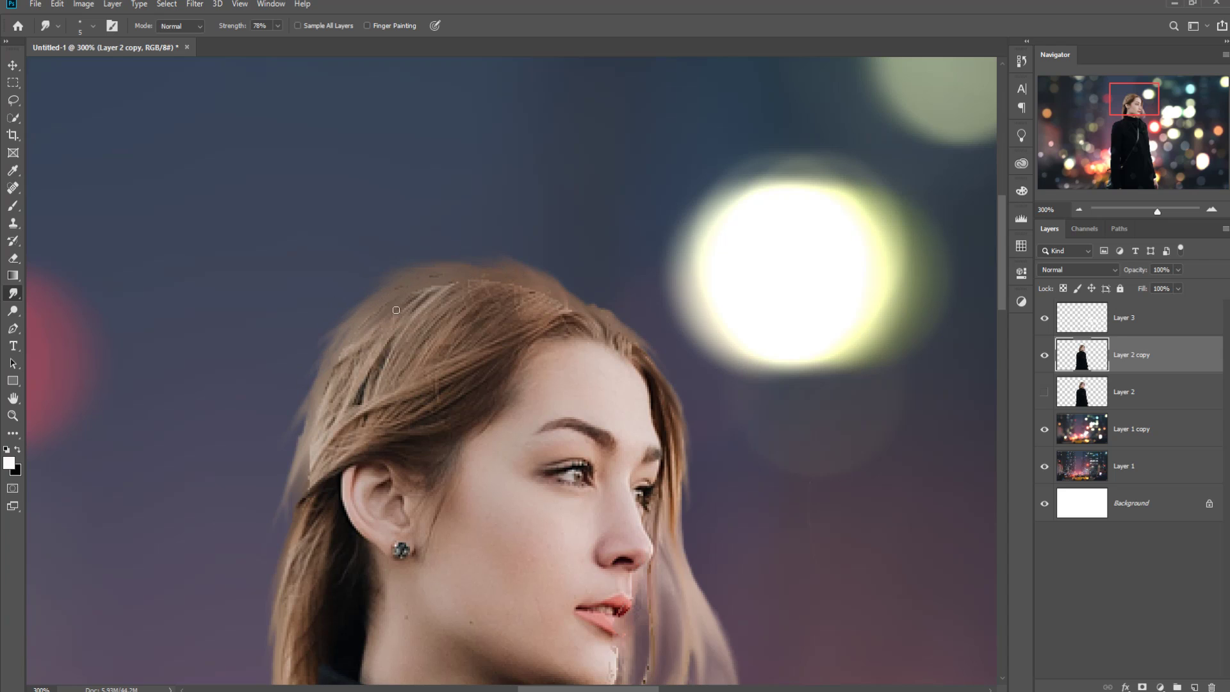
pyautogui.moveTo(402, 300); pyautogui.dragTo(293, 392)
pyautogui.click(14, 65)
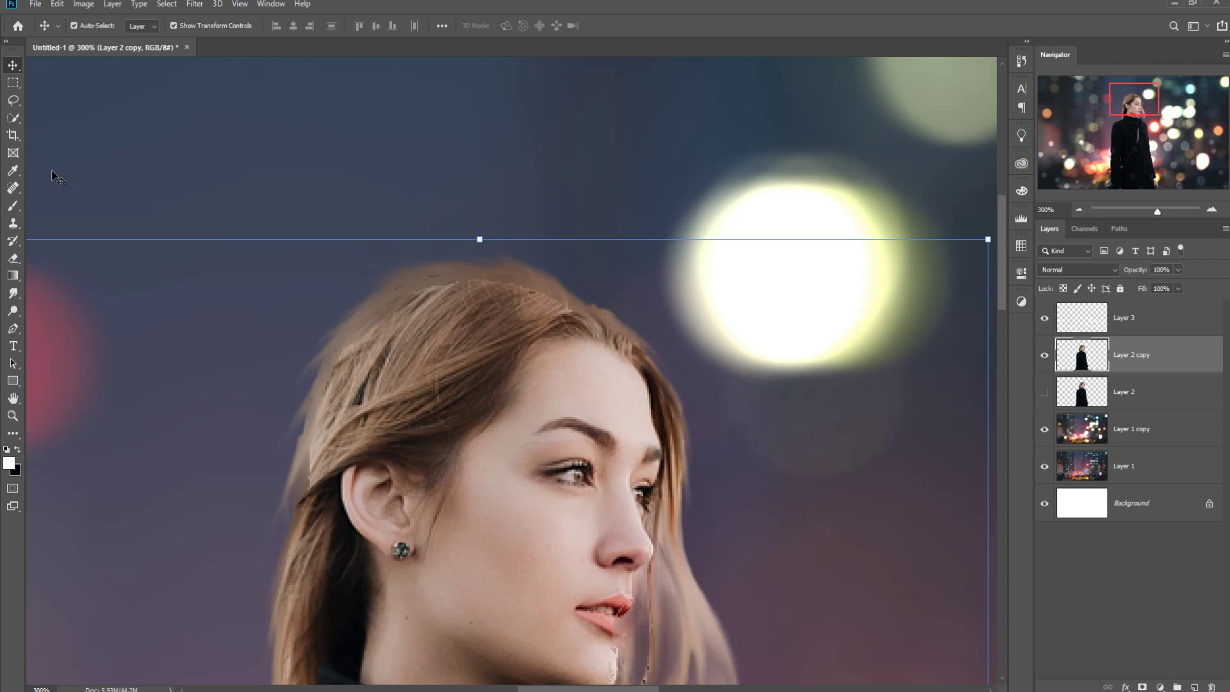
pyautogui.hotkey('ctrl', '0')
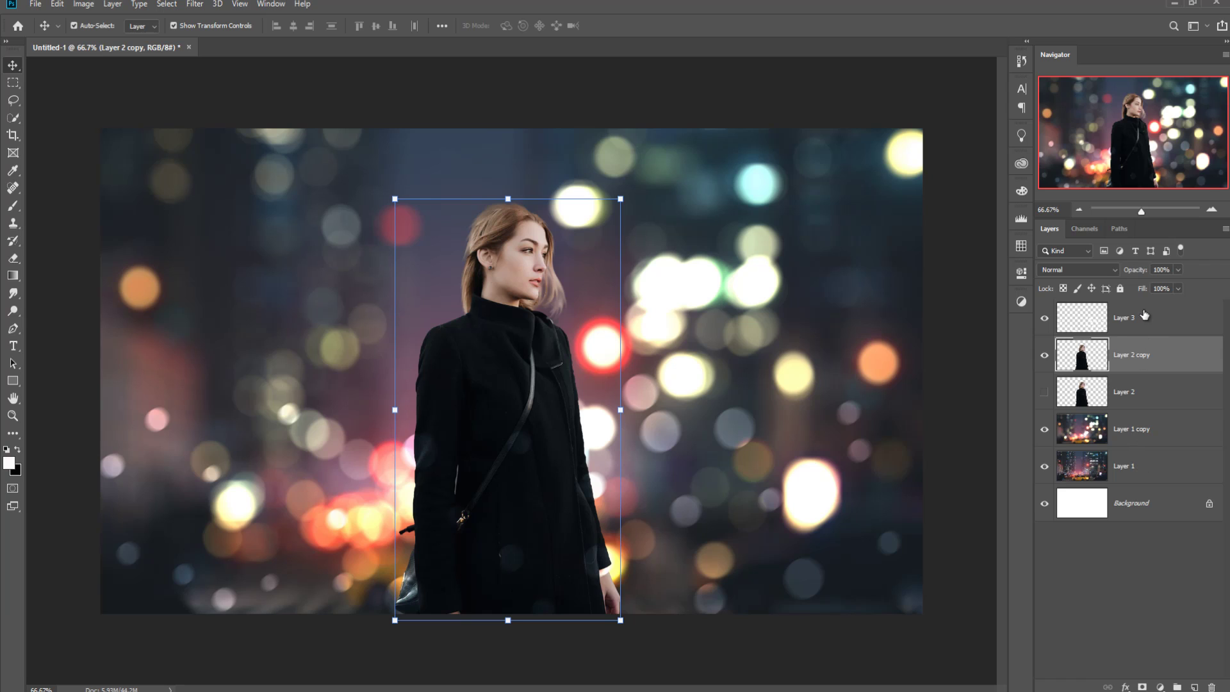
# Add a Color Balance layer above Layer 3, pushing midtones toward blue and slightly cyan.
pyautogui.click(1145, 317)
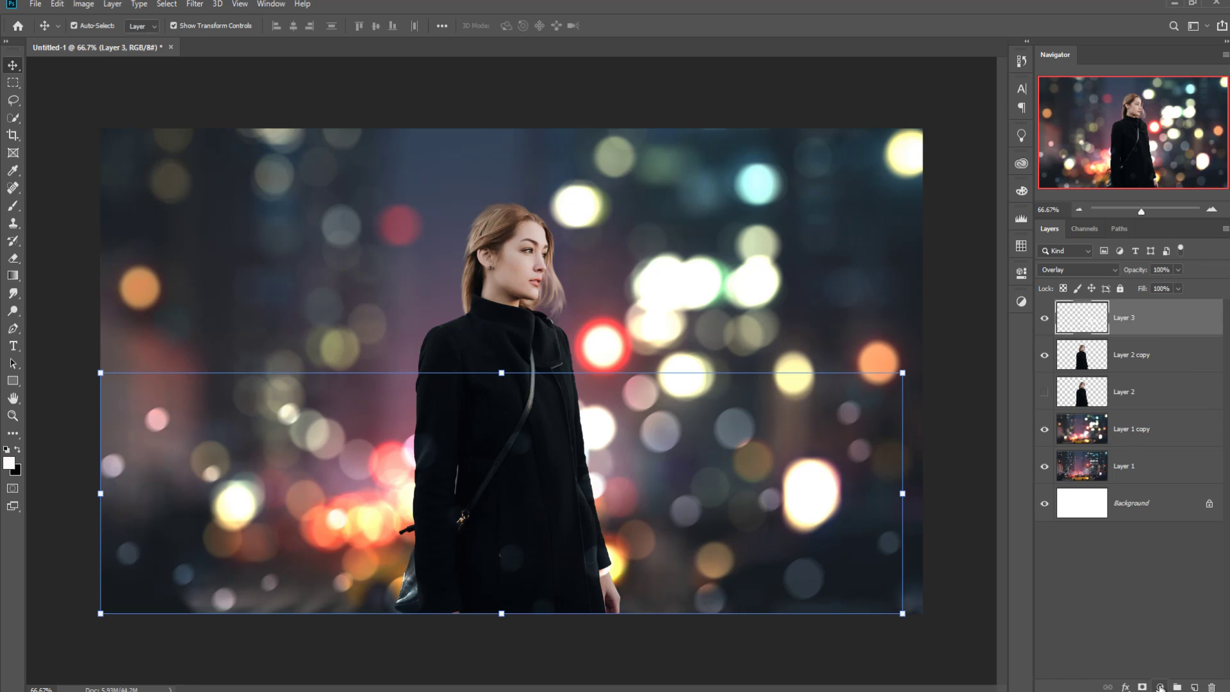
pyautogui.click(1160, 687)
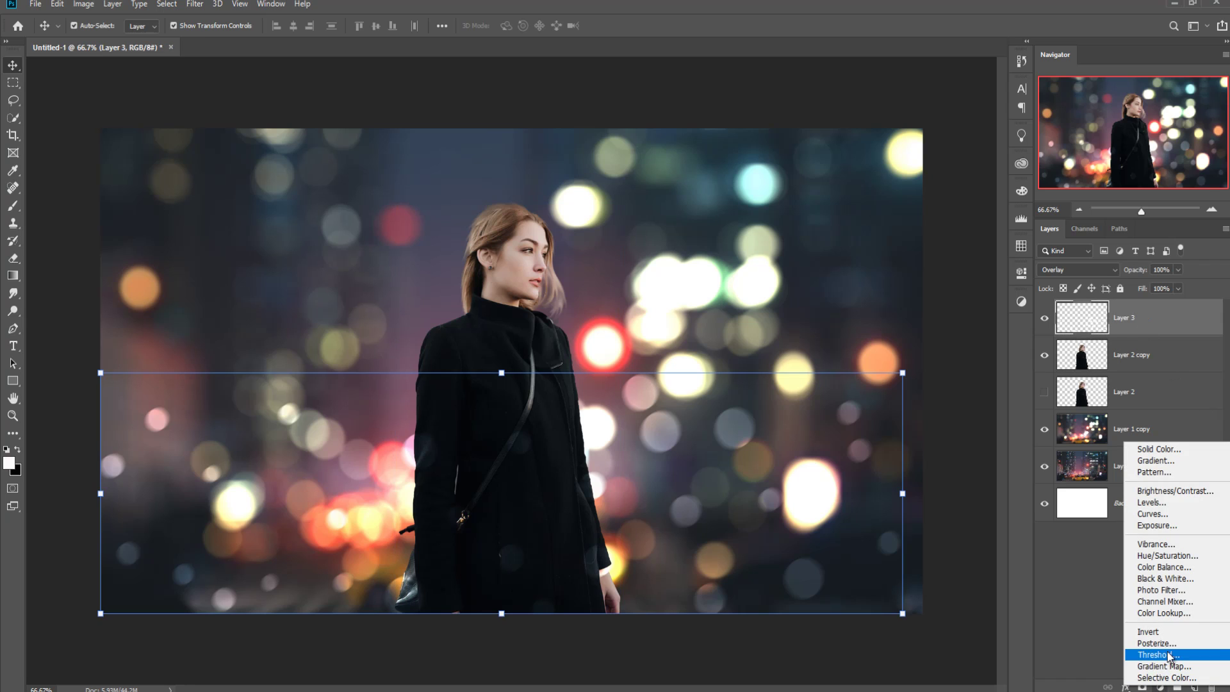
pyautogui.click(1164, 567)
pyautogui.moveTo(872, 386); pyautogui.dragTo(891, 386)
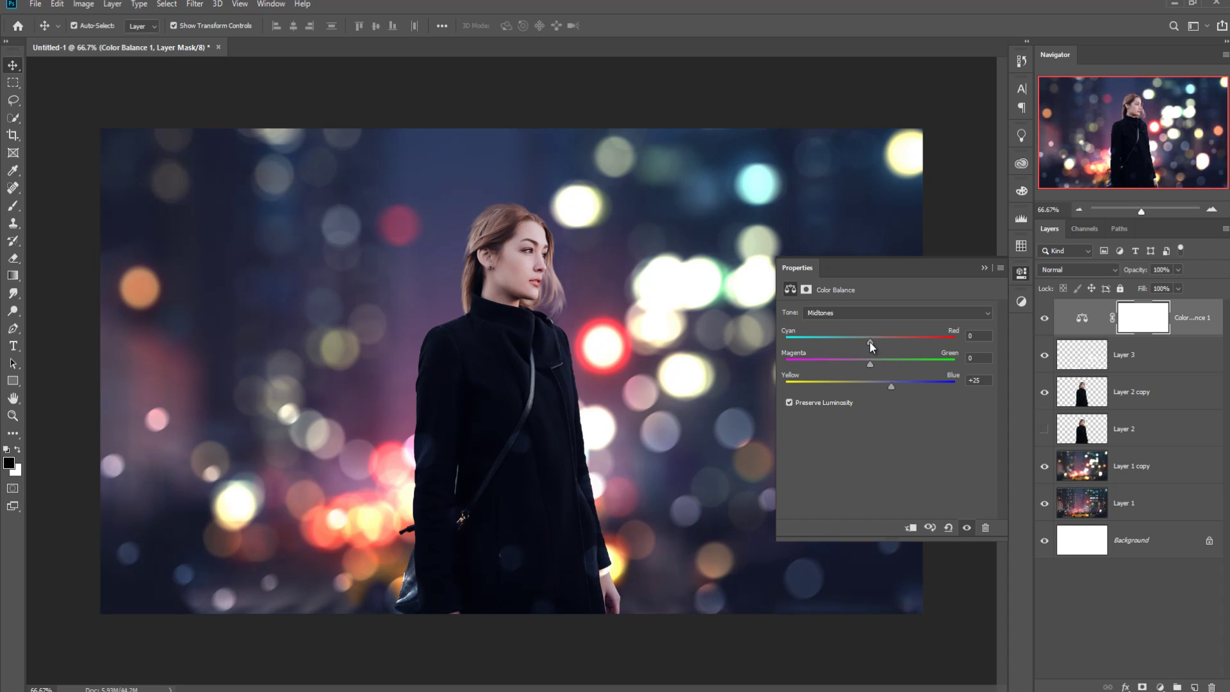
pyautogui.moveTo(870, 342); pyautogui.dragTo(866, 342)
pyautogui.click(984, 268)
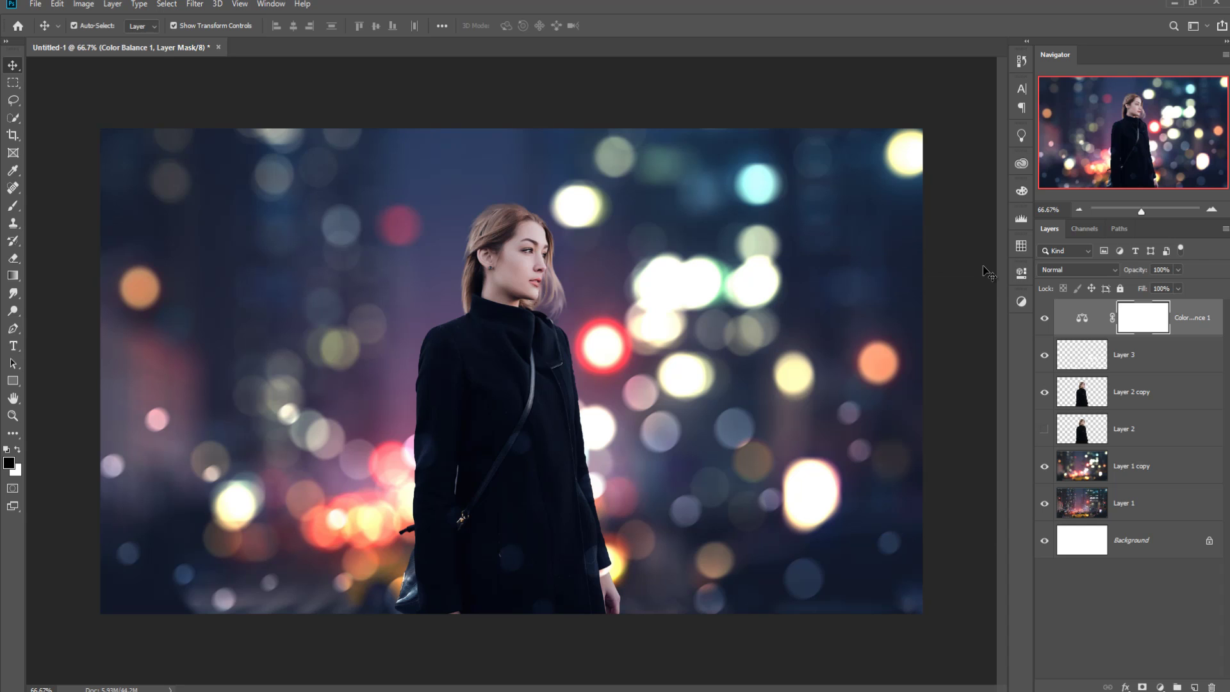
# Duplicate Layer 1 copy as Layer 1 copy 2, move it to the top, and blend it in Screen.
pyautogui.click(1132, 465)
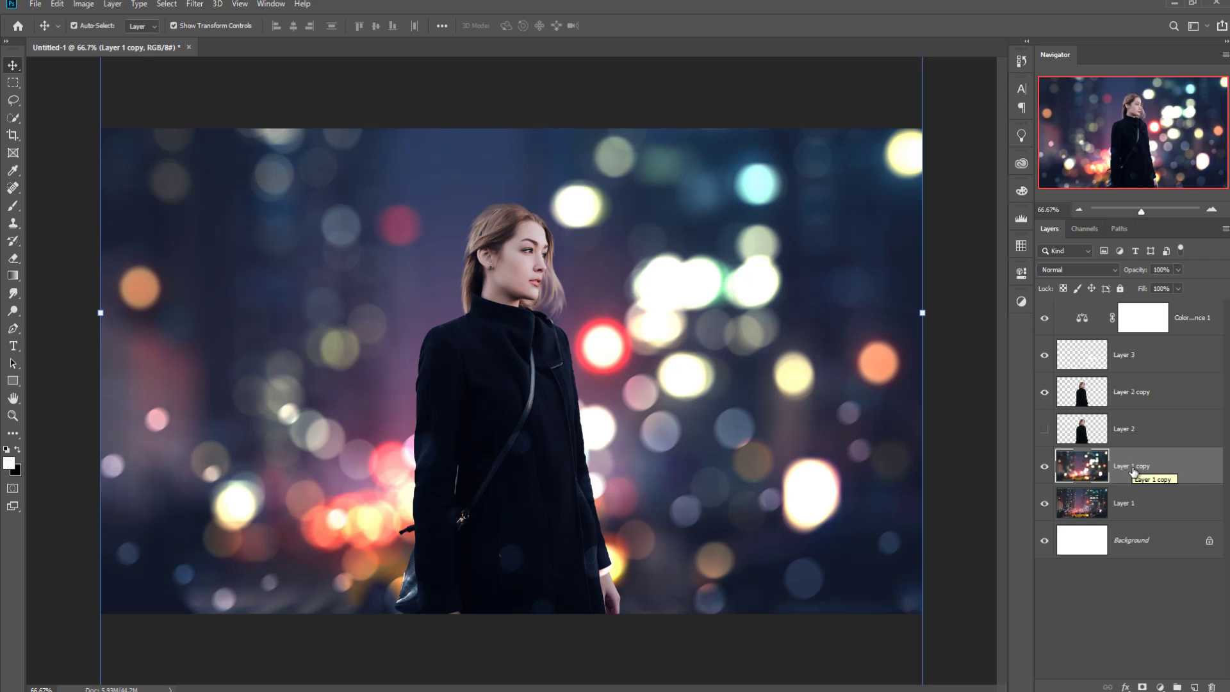
pyautogui.rightClick(1157, 467)
pyautogui.click(1018, 198)
pyautogui.click(724, 196)
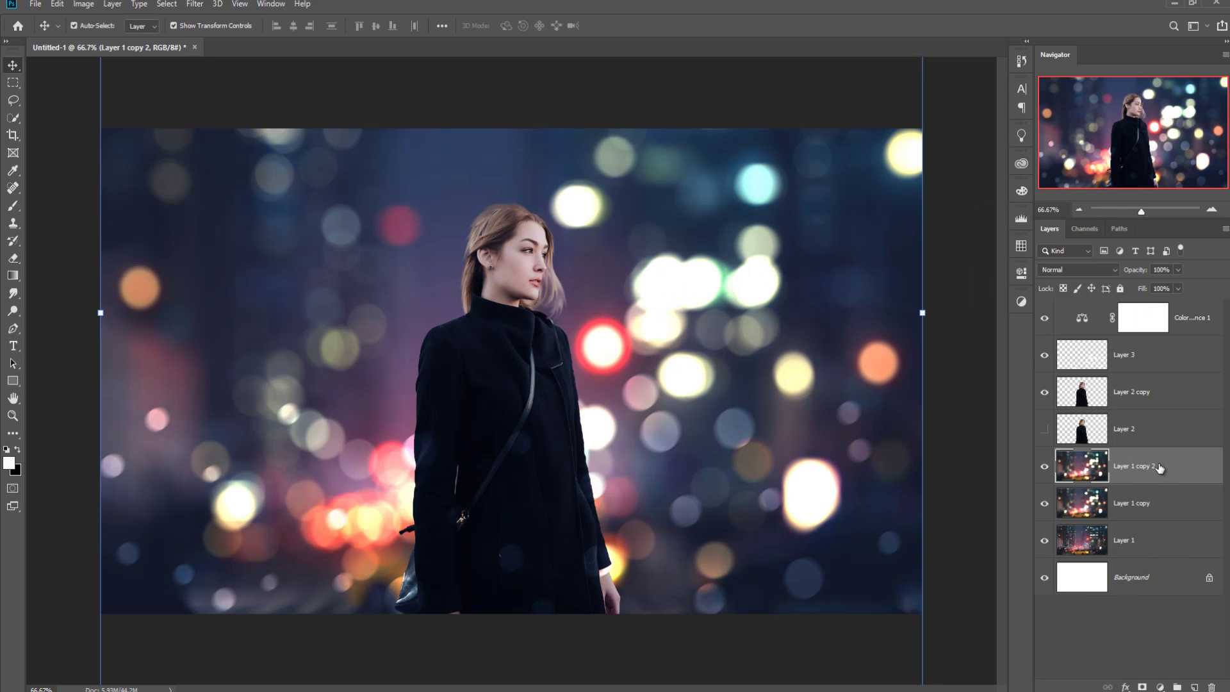
pyautogui.moveTo(1160, 460); pyautogui.dragTo(1147, 304)
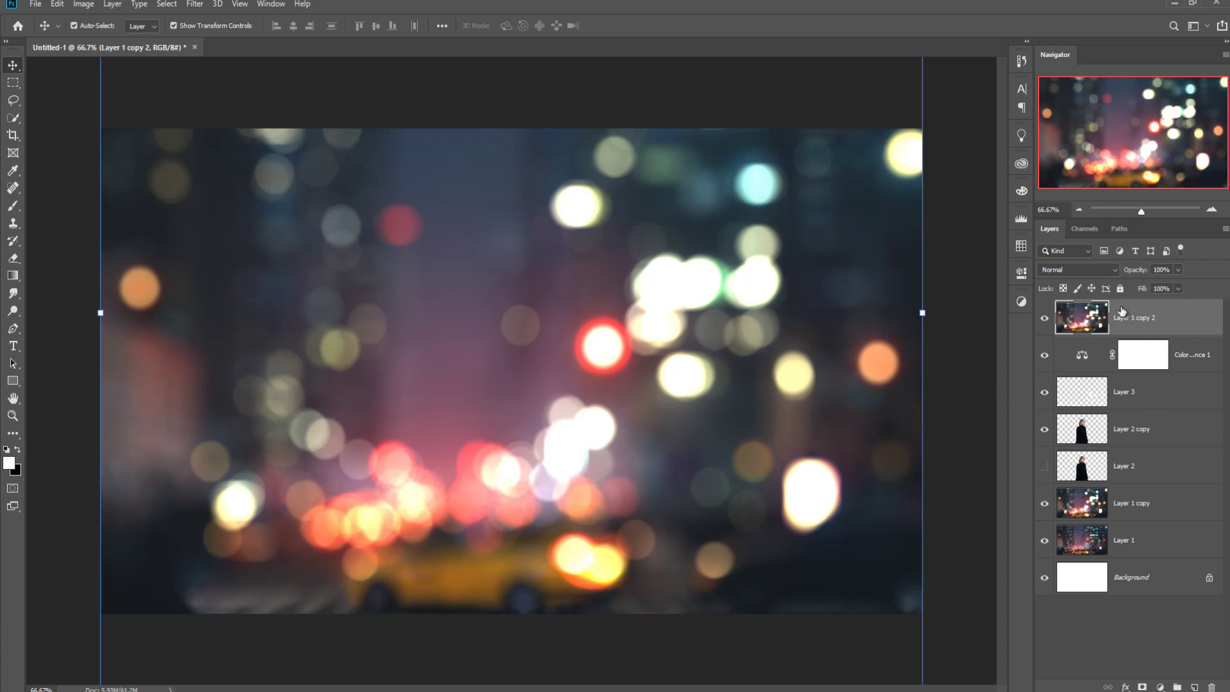
pyautogui.click(1111, 271)
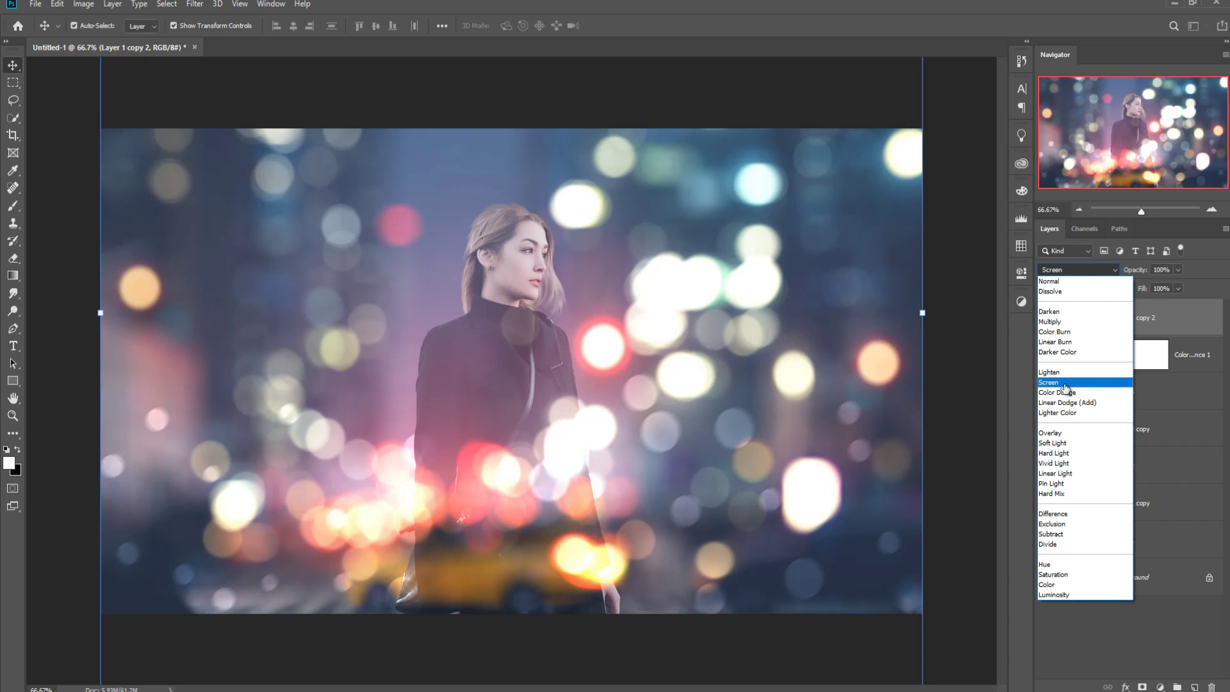
pyautogui.click(1064, 382)
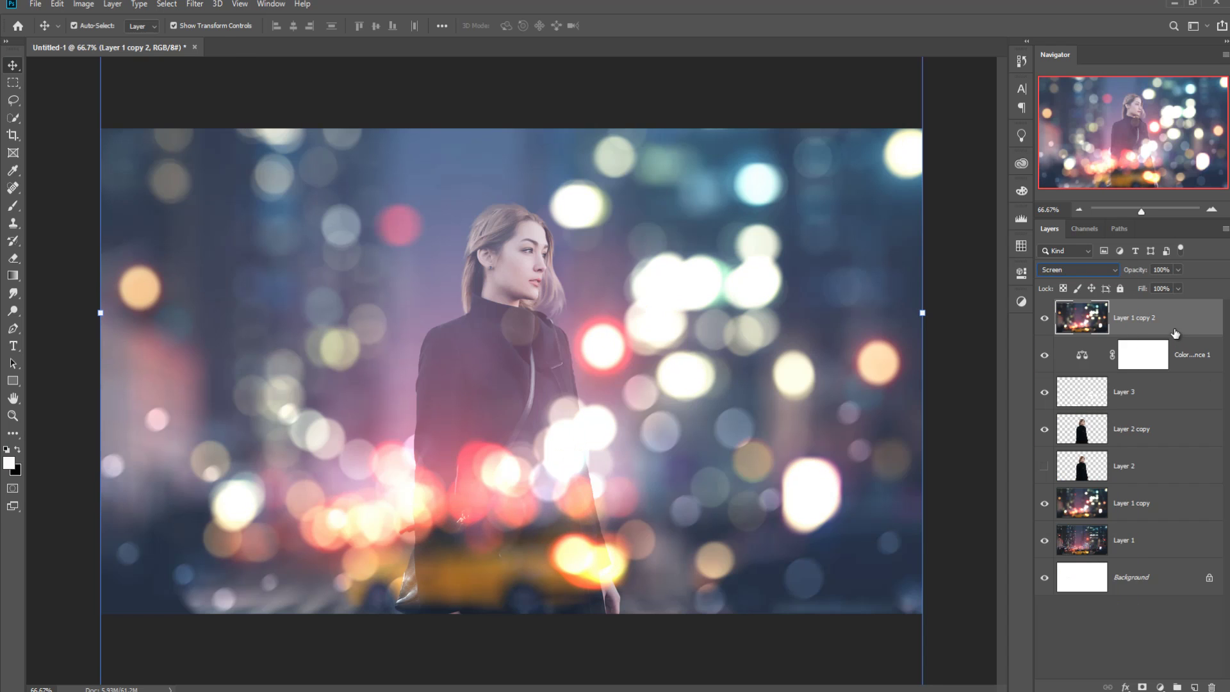
# Add a layer mask to Layer 1 copy 2 and set a soft round brush at 10% opacity.
pyautogui.click(1144, 687)
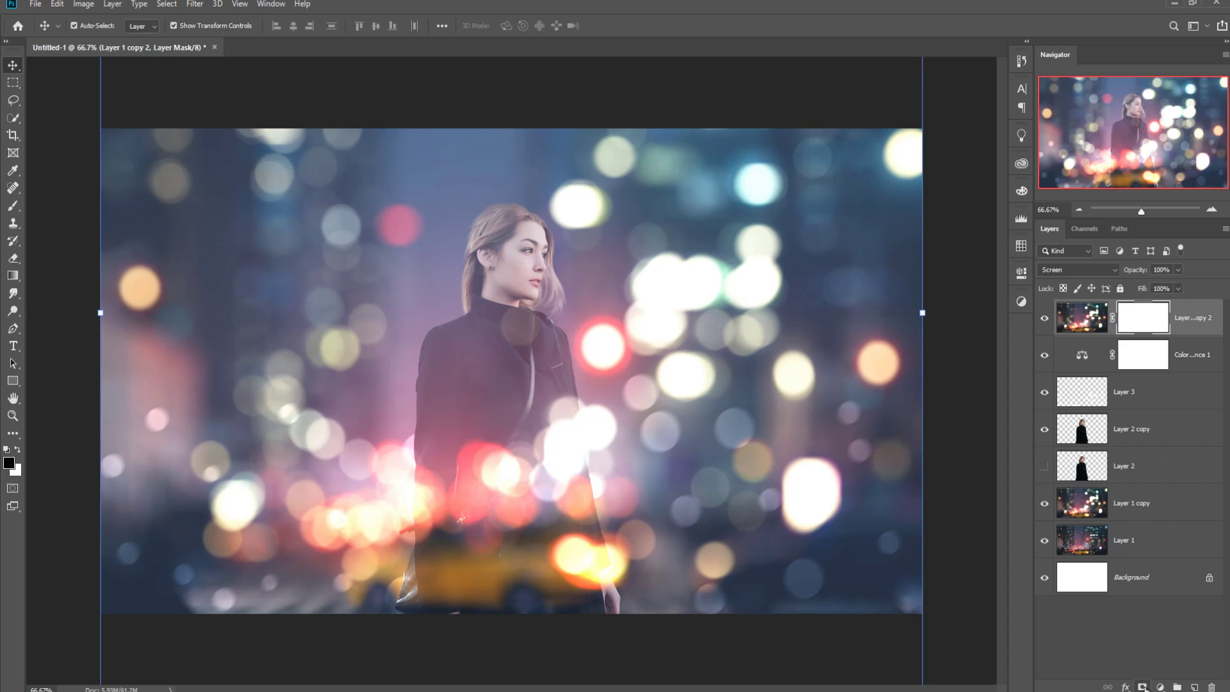
pyautogui.click(14, 207)
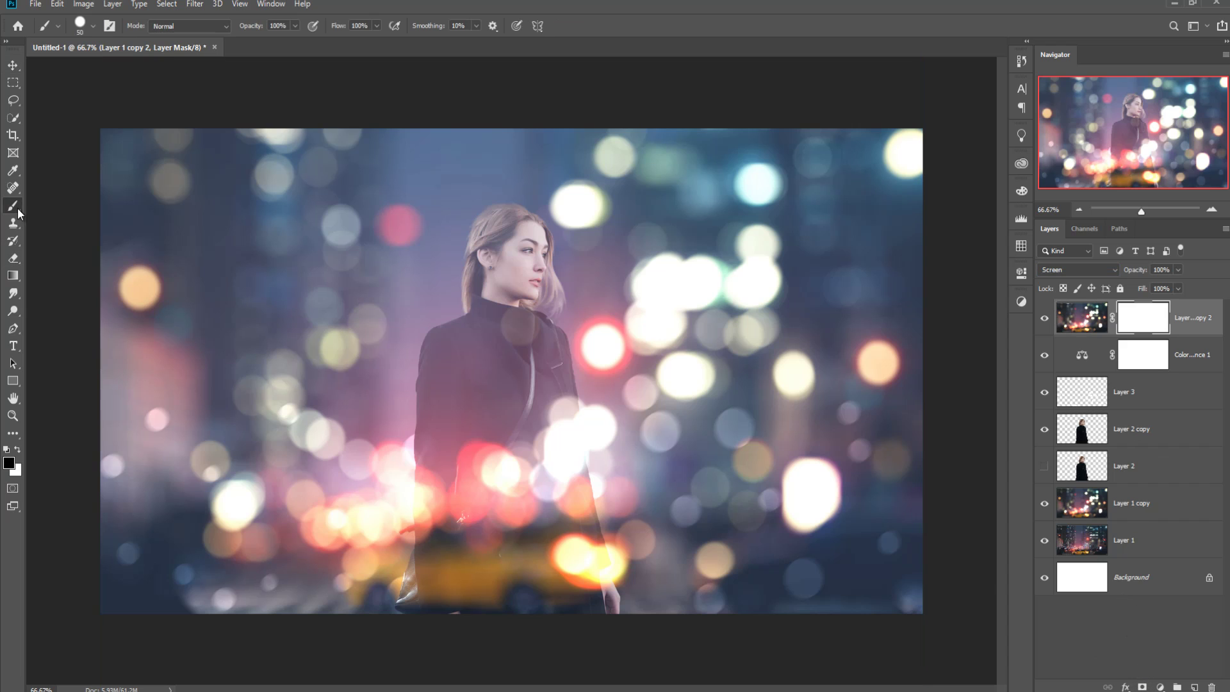
pyautogui.click(92, 28)
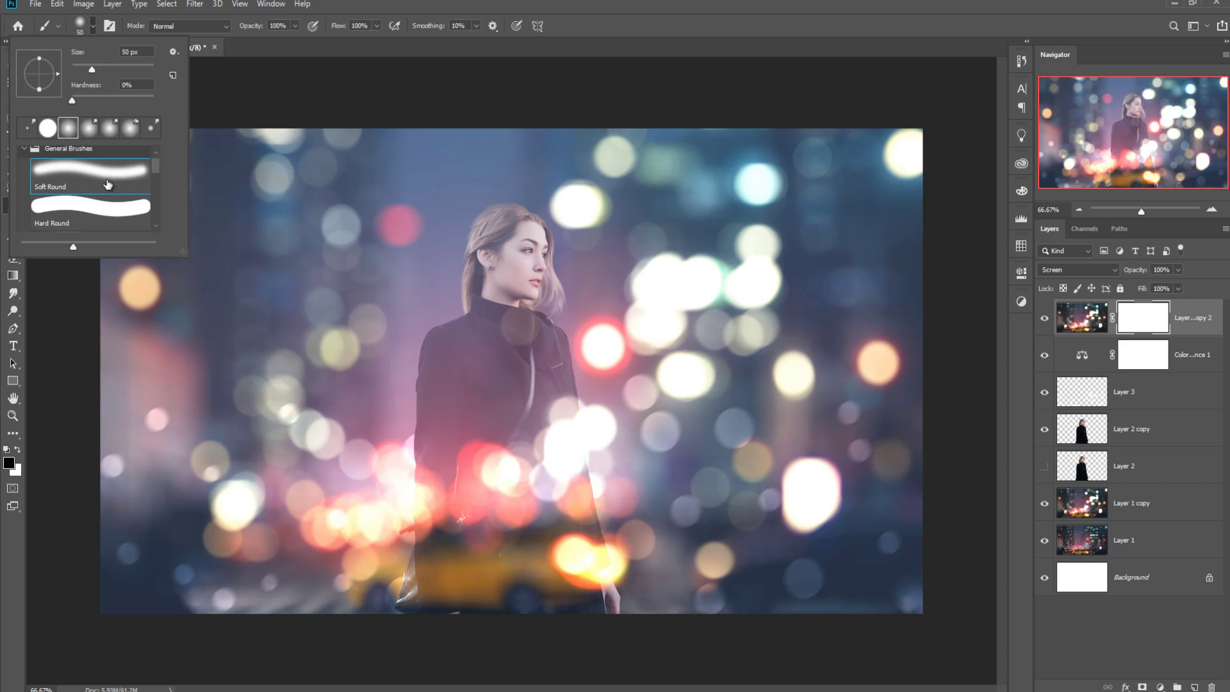
pyautogui.click(375, 25)
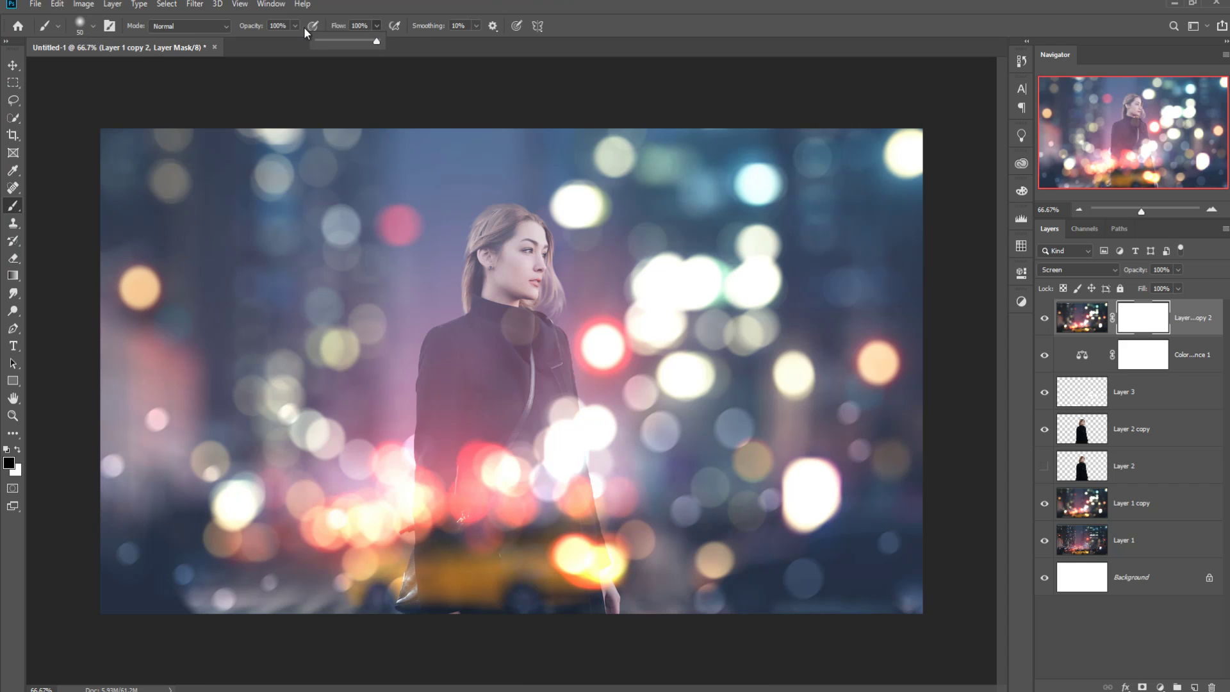
pyautogui.moveTo(295, 26); pyautogui.dragTo(253, 40)
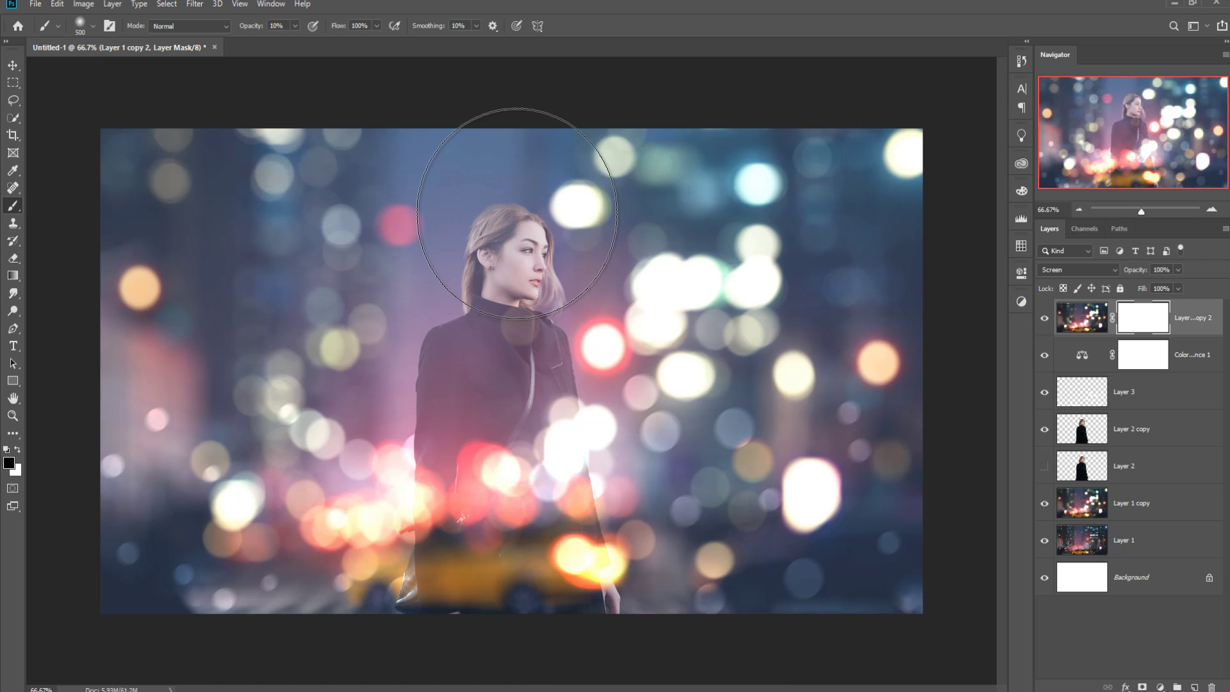
# Paint black on the mask over the woman's head and shoulders.
pyautogui.hotkey('shift', '[')
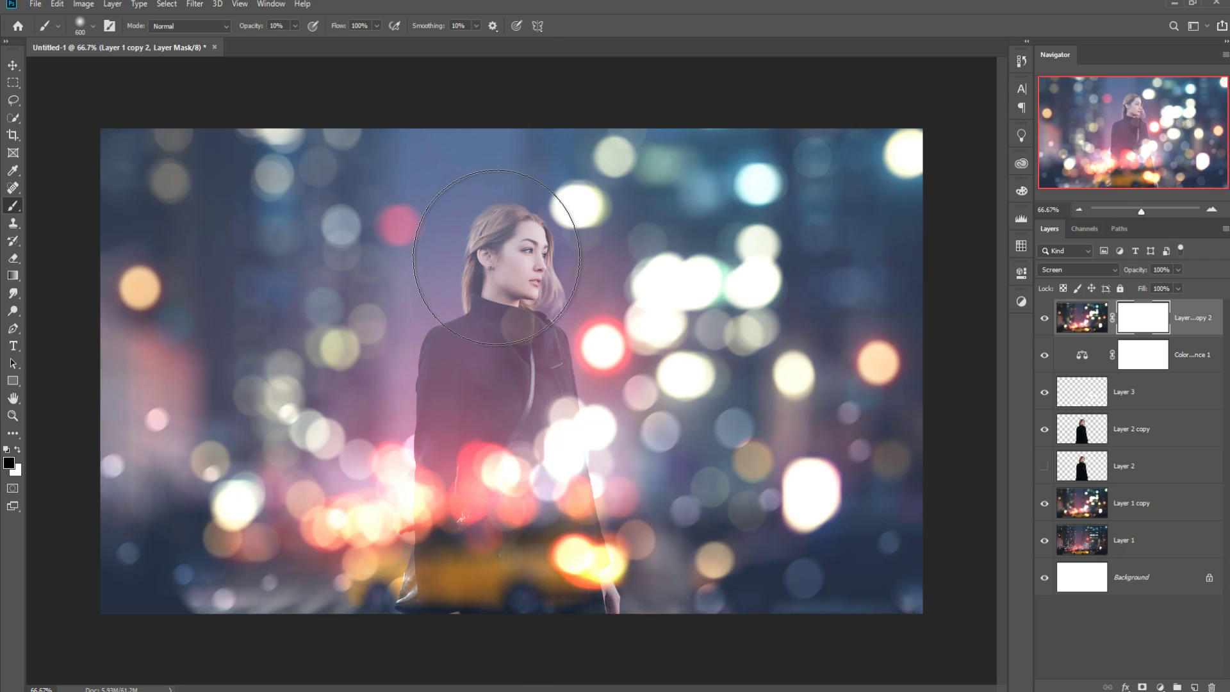
pyautogui.moveTo(504, 257)
pyautogui.mouseDown()
pyautogui.moveTo(481, 261)
pyautogui.moveTo(472, 296)
pyautogui.moveTo(440, 330)
pyautogui.moveTo(448, 374)
pyautogui.moveTo(385, 454)
pyautogui.moveTo(432, 302)
pyautogui.moveTo(466, 389)
pyautogui.mouseUp()
pyautogui.moveTo(506, 270)
pyautogui.mouseDown()
pyautogui.moveTo(440, 152)
pyautogui.moveTo(398, 154)
pyautogui.moveTo(481, 206)
pyautogui.moveTo(514, 246)
pyautogui.moveTo(500, 275)
pyautogui.moveTo(632, 261)
pyautogui.moveTo(508, 274)
pyautogui.moveTo(577, 406)
pyautogui.moveTo(508, 370)
pyautogui.moveTo(385, 425)
pyautogui.moveTo(344, 384)
pyautogui.moveTo(329, 494)
pyautogui.moveTo(366, 551)
pyautogui.moveTo(494, 252)
pyautogui.moveTo(577, 109)
pyautogui.moveTo(508, 165)
pyautogui.moveTo(472, 240)
pyautogui.moveTo(523, 193)
pyautogui.moveTo(701, 261)
pyautogui.moveTo(756, 248)
pyautogui.moveTo(677, 259)
pyautogui.moveTo(590, 324)
pyautogui.moveTo(522, 412)
pyautogui.moveTo(646, 324)
pyautogui.moveTo(546, 216)
pyautogui.moveTo(453, 220)
pyautogui.moveTo(392, 432)
pyautogui.moveTo(356, 425)
pyautogui.moveTo(302, 481)
pyautogui.moveTo(487, 358)
pyautogui.moveTo(468, 496)
pyautogui.moveTo(481, 401)
pyautogui.moveTo(544, 372)
pyautogui.moveTo(671, 354)
pyautogui.moveTo(634, 263)
pyautogui.moveTo(673, 165)
pyautogui.moveTo(797, 206)
pyautogui.moveTo(831, 297)
pyautogui.mouseUp()
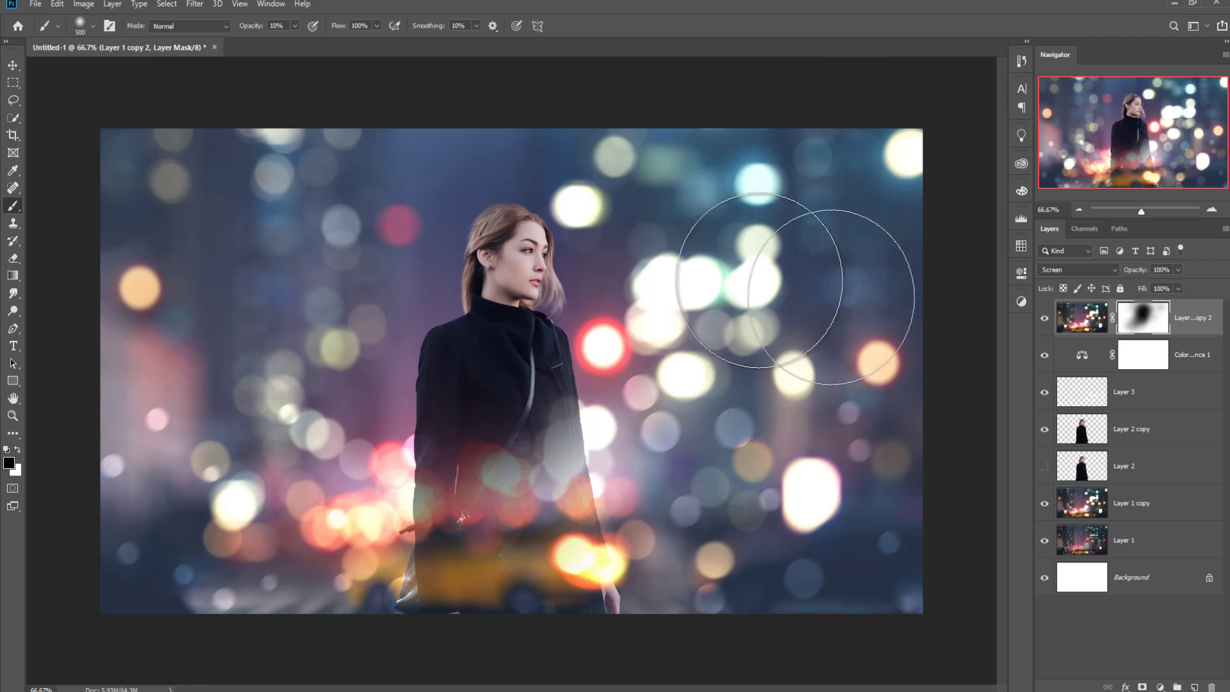
pyautogui.click(12, 68)
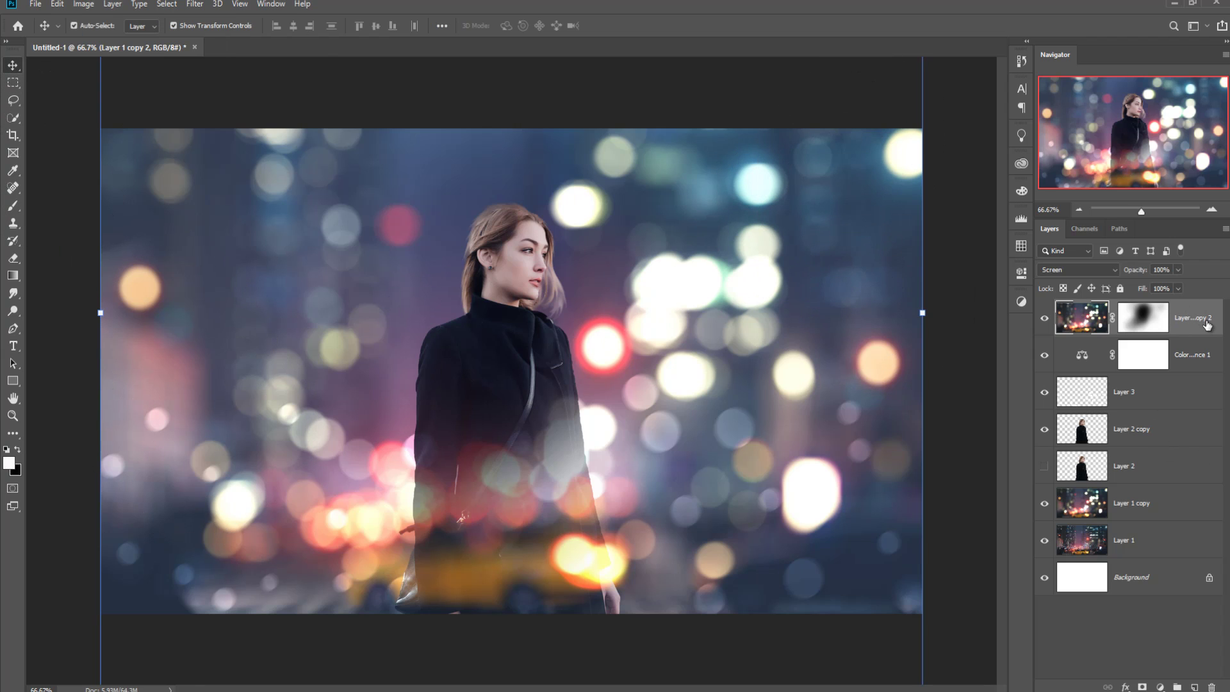